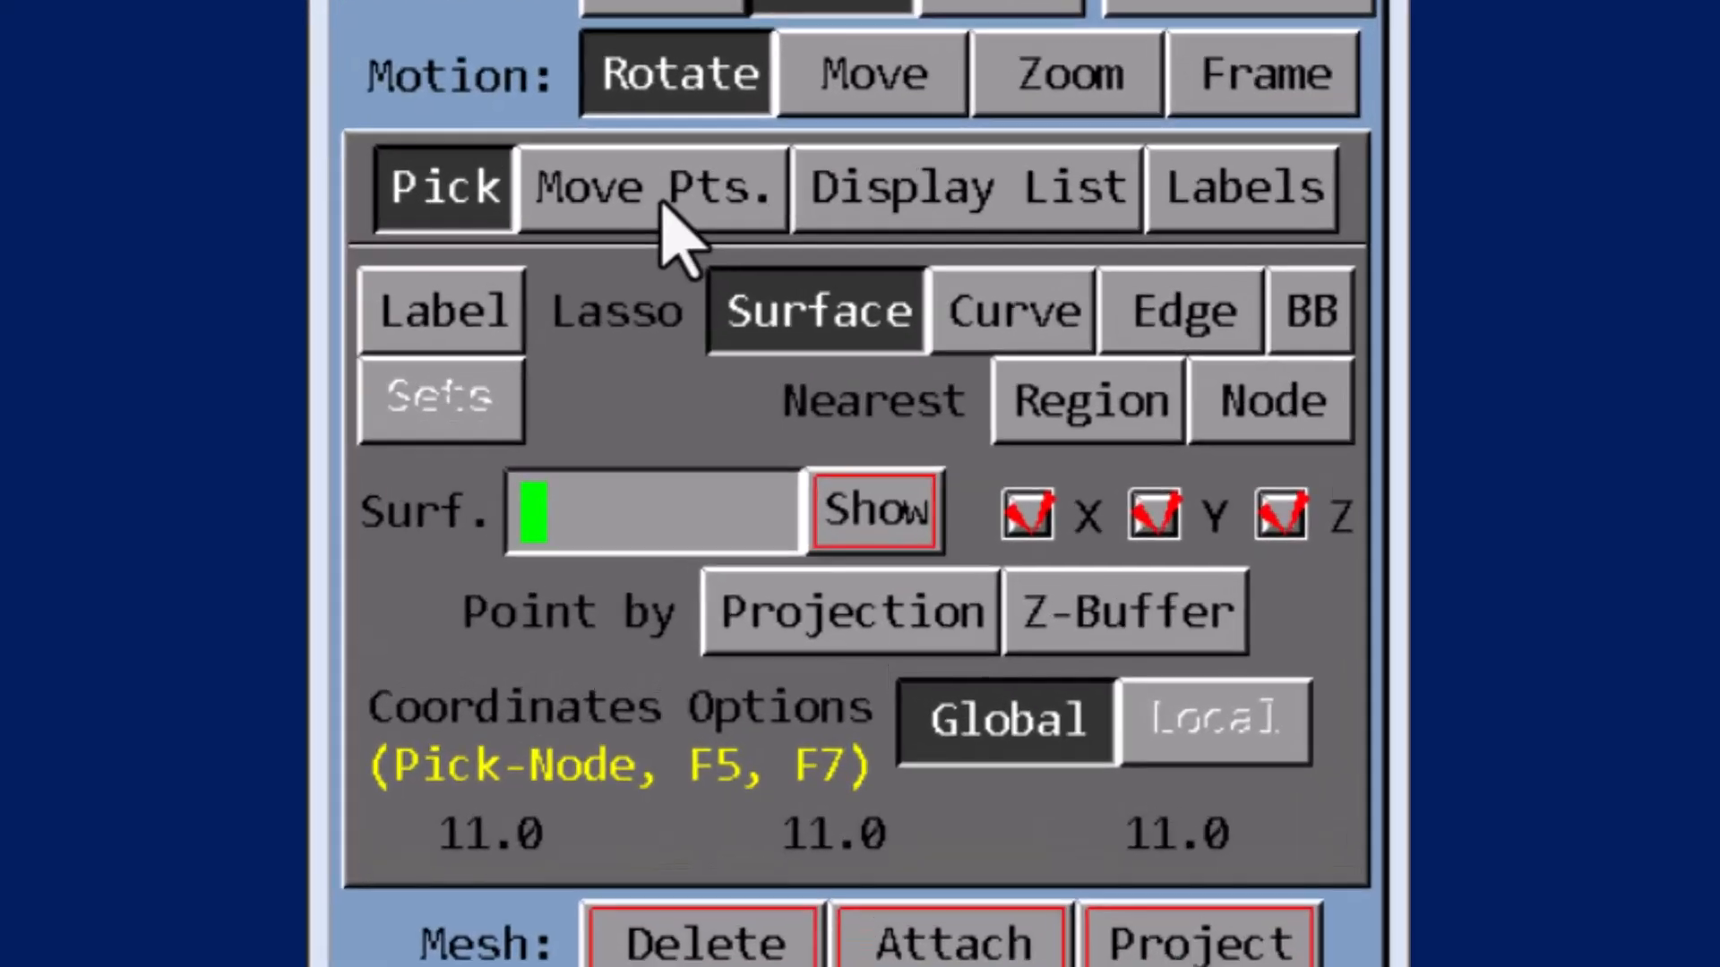
pyautogui.click(730, 330)
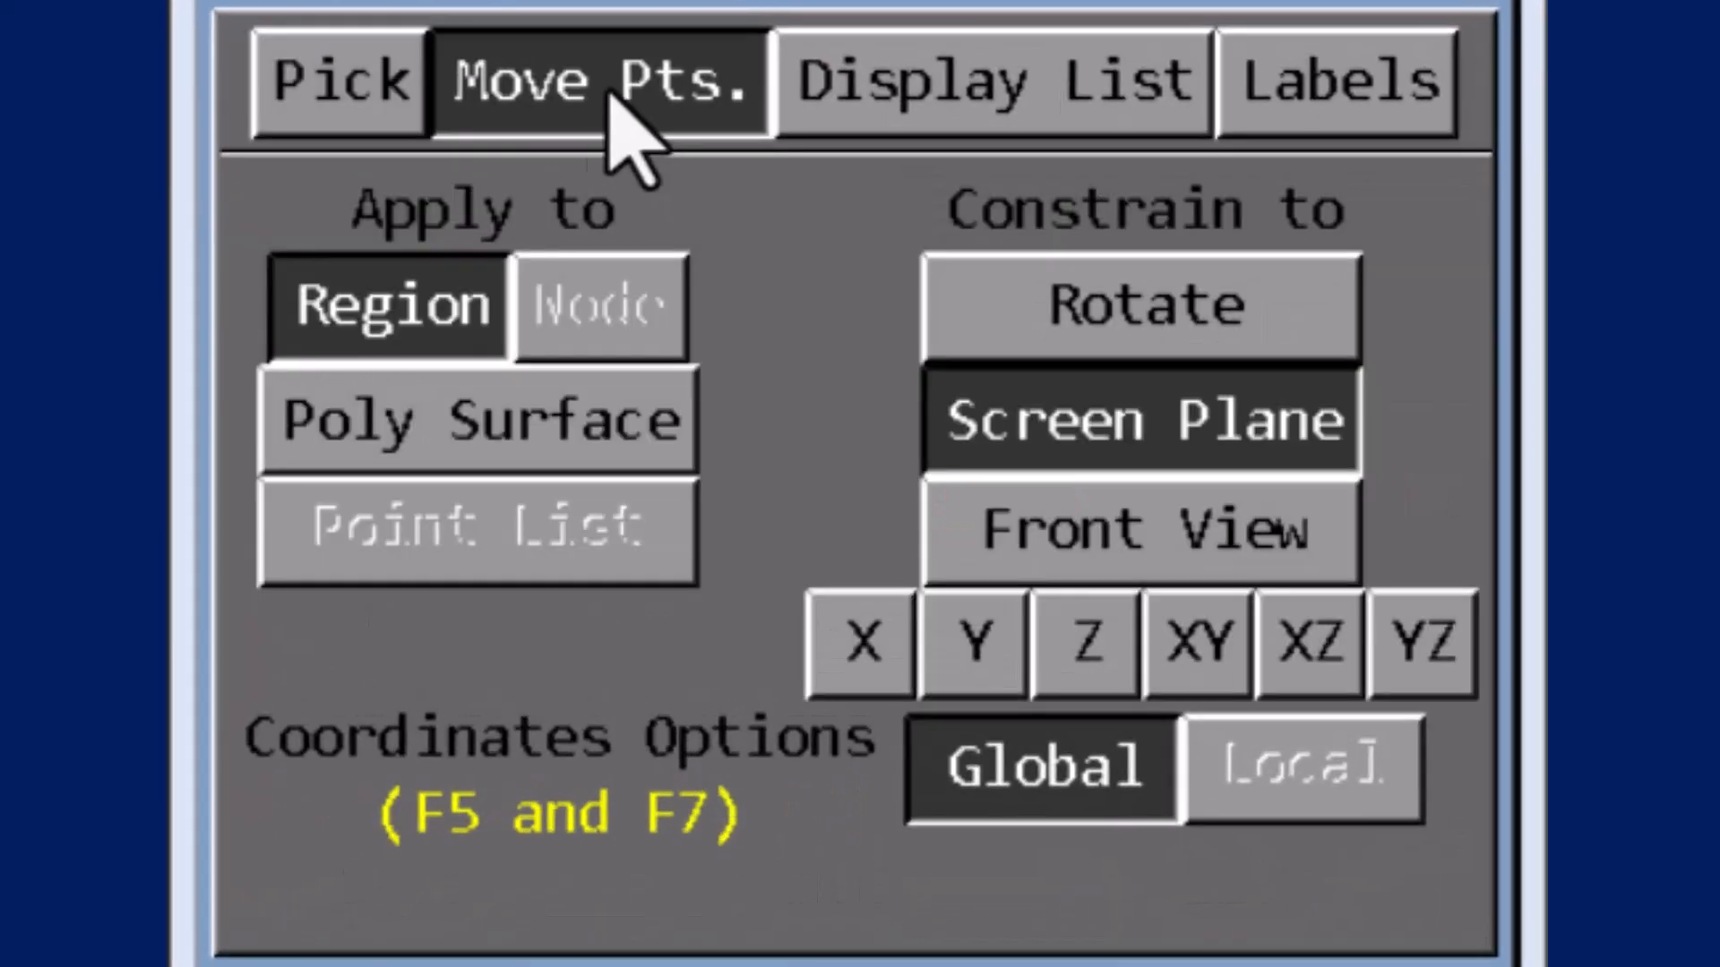
pyautogui.click(1030, 108)
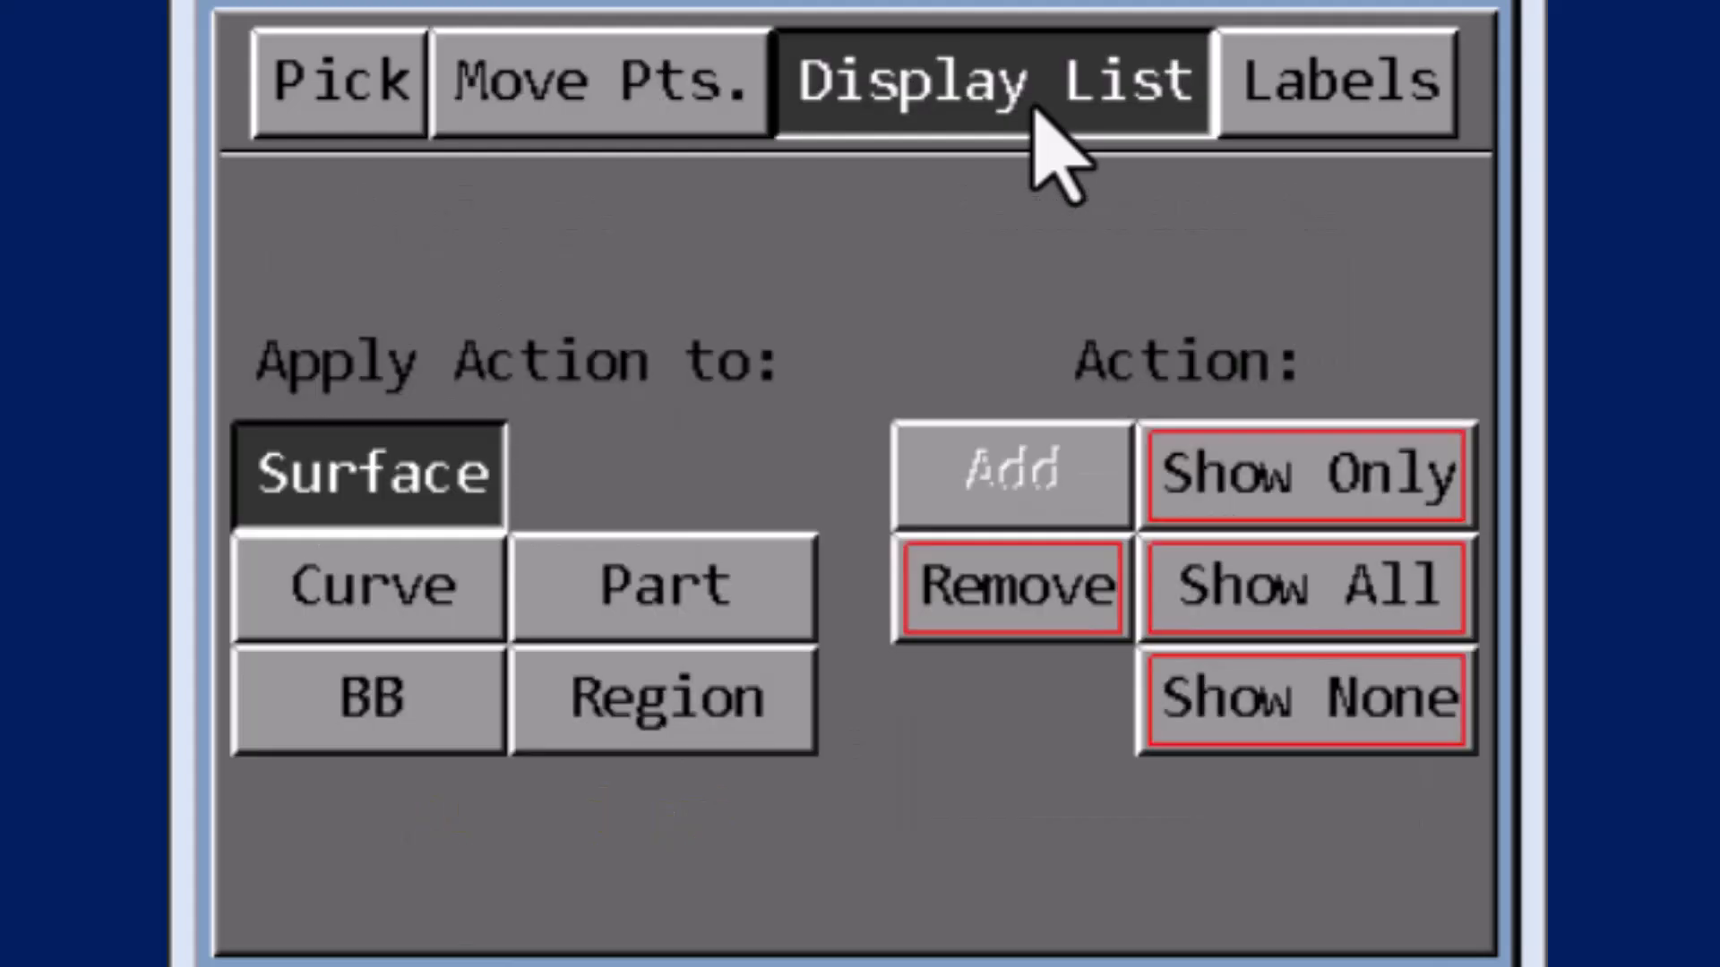
pyautogui.click(1333, 97)
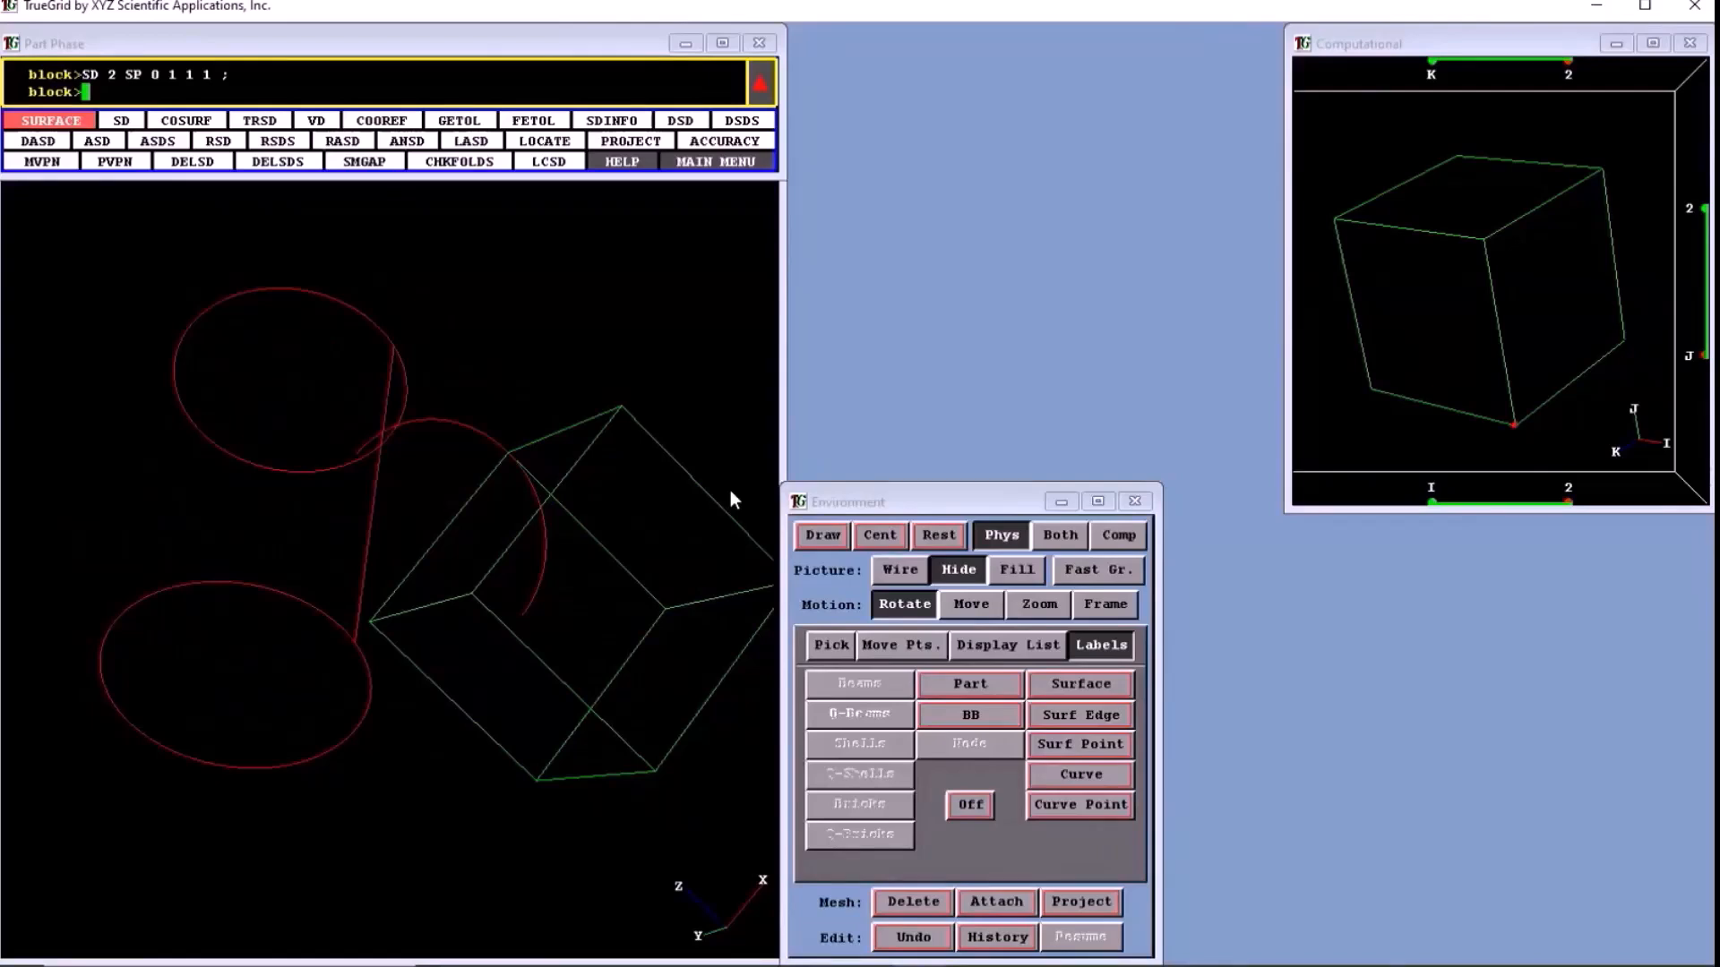
pyautogui.moveTo(729, 491); pyautogui.dragTo(531, 570)
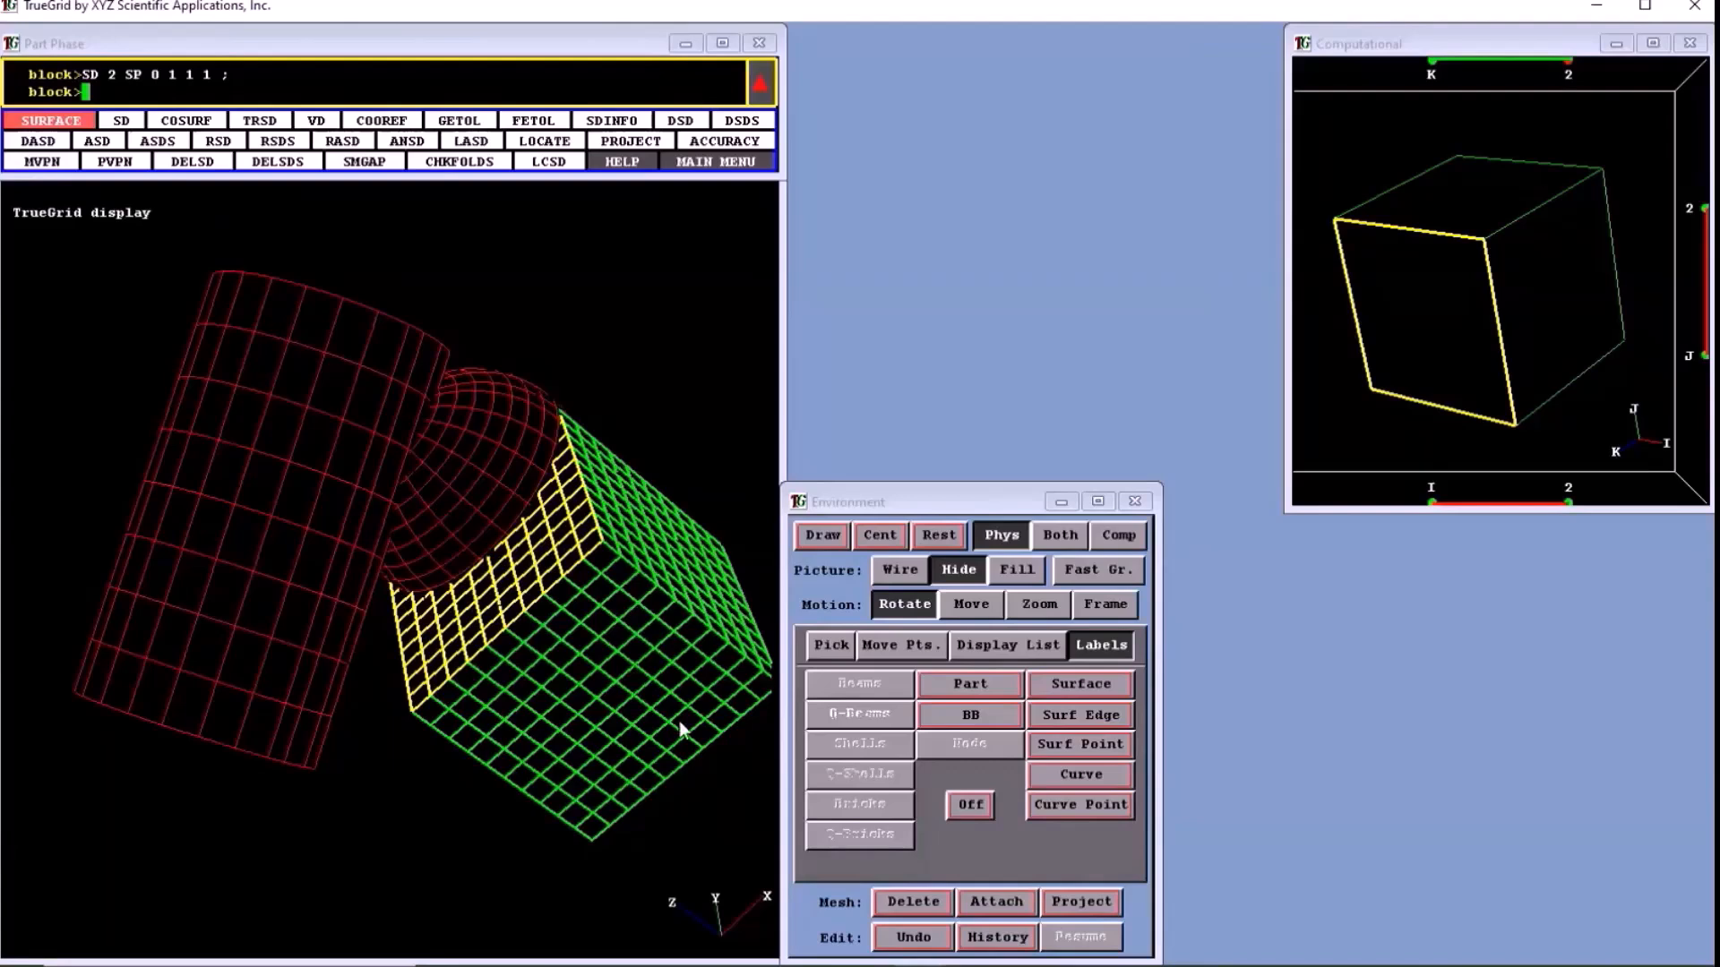
# - Pick the cylinder with the surface lasso and project the highlighted block face onto it
pyautogui.click(828, 646)
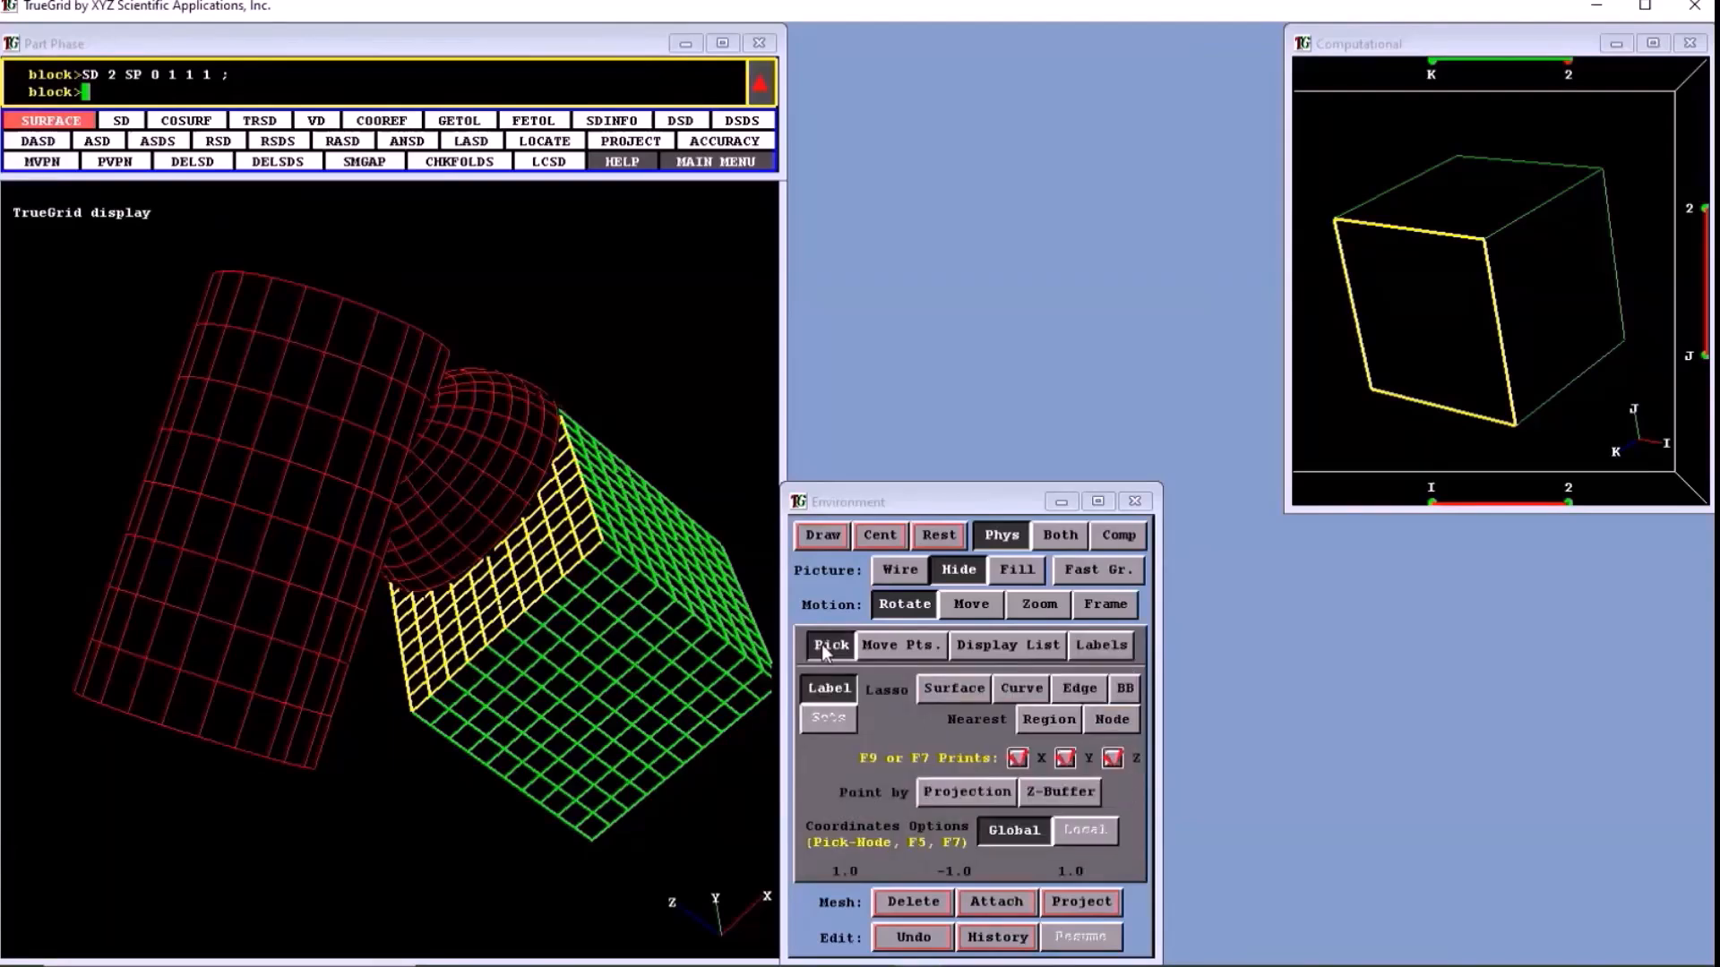
pyautogui.click(942, 691)
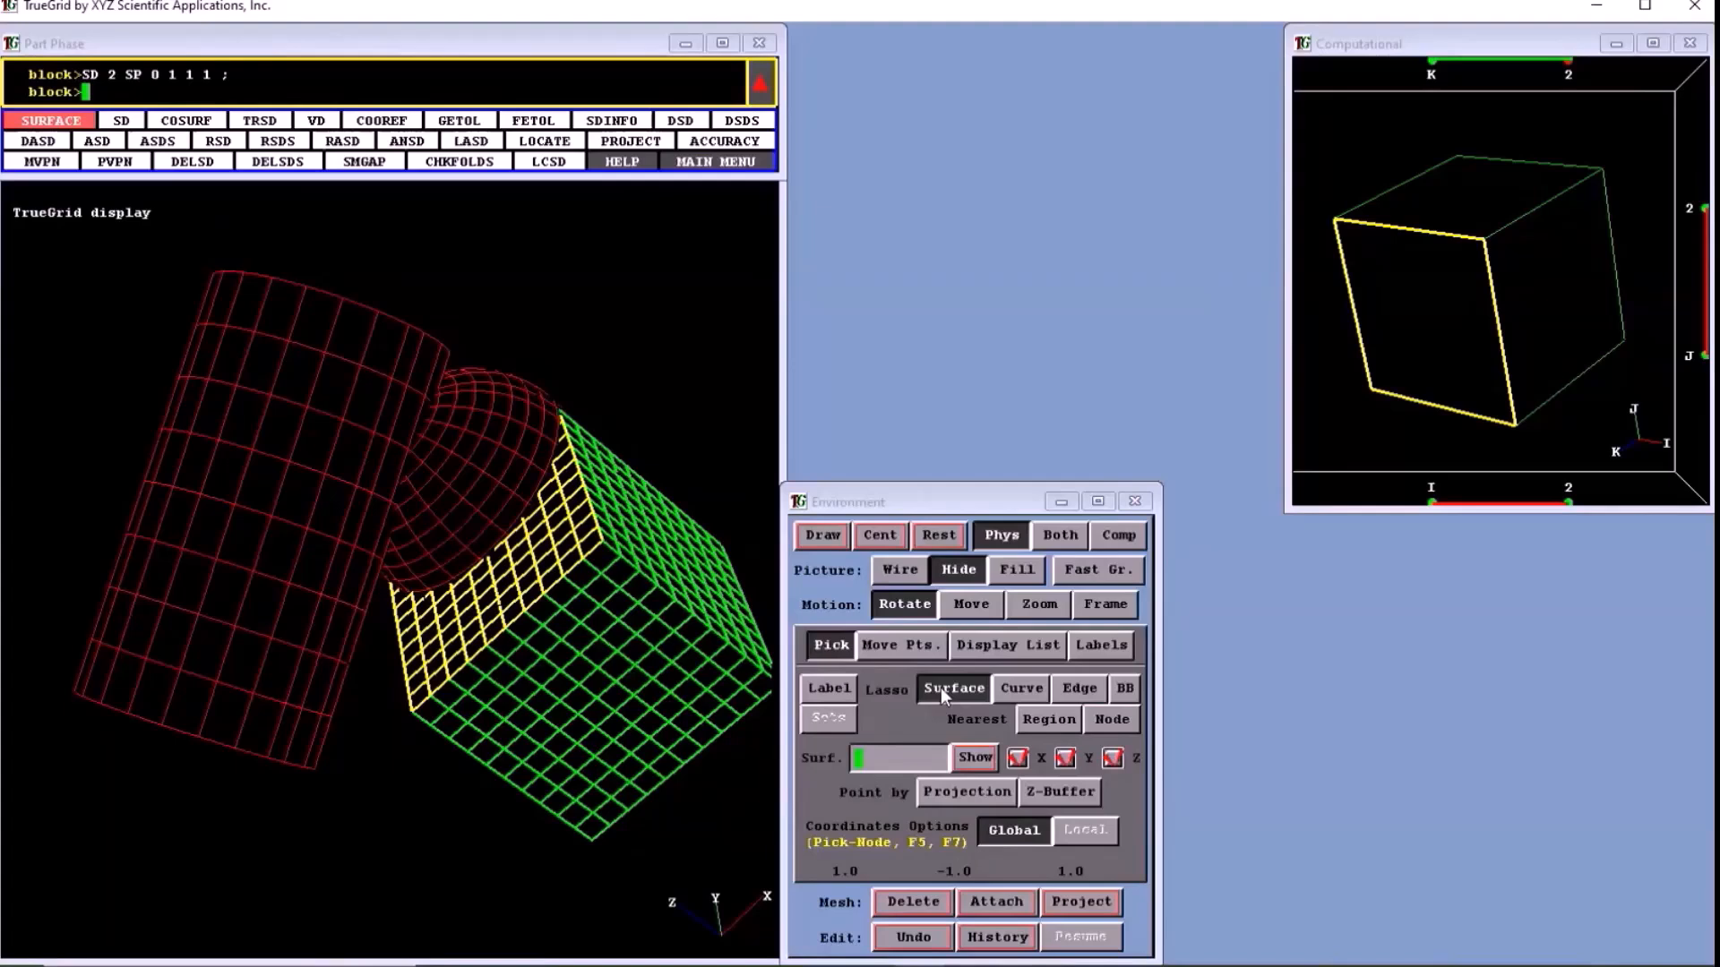
pyautogui.click(253, 691)
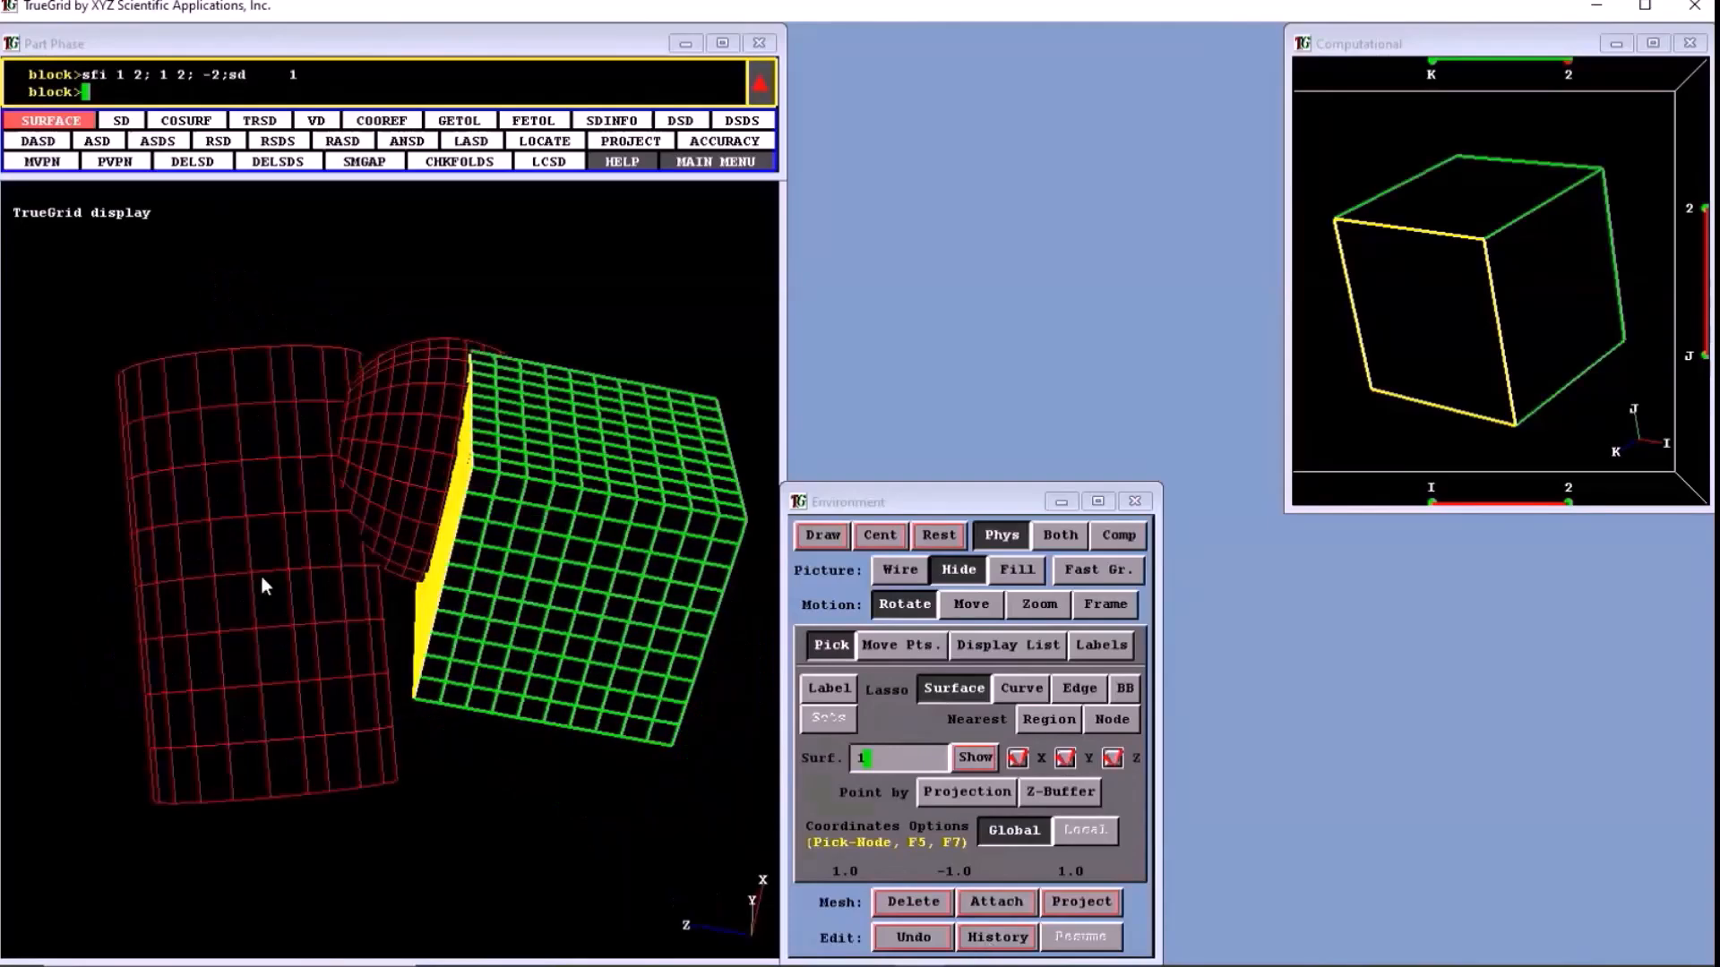
# - Display the surface labels and project the highlighted block face onto the cylinder, picked by its label 1
pyautogui.click(1086, 646)
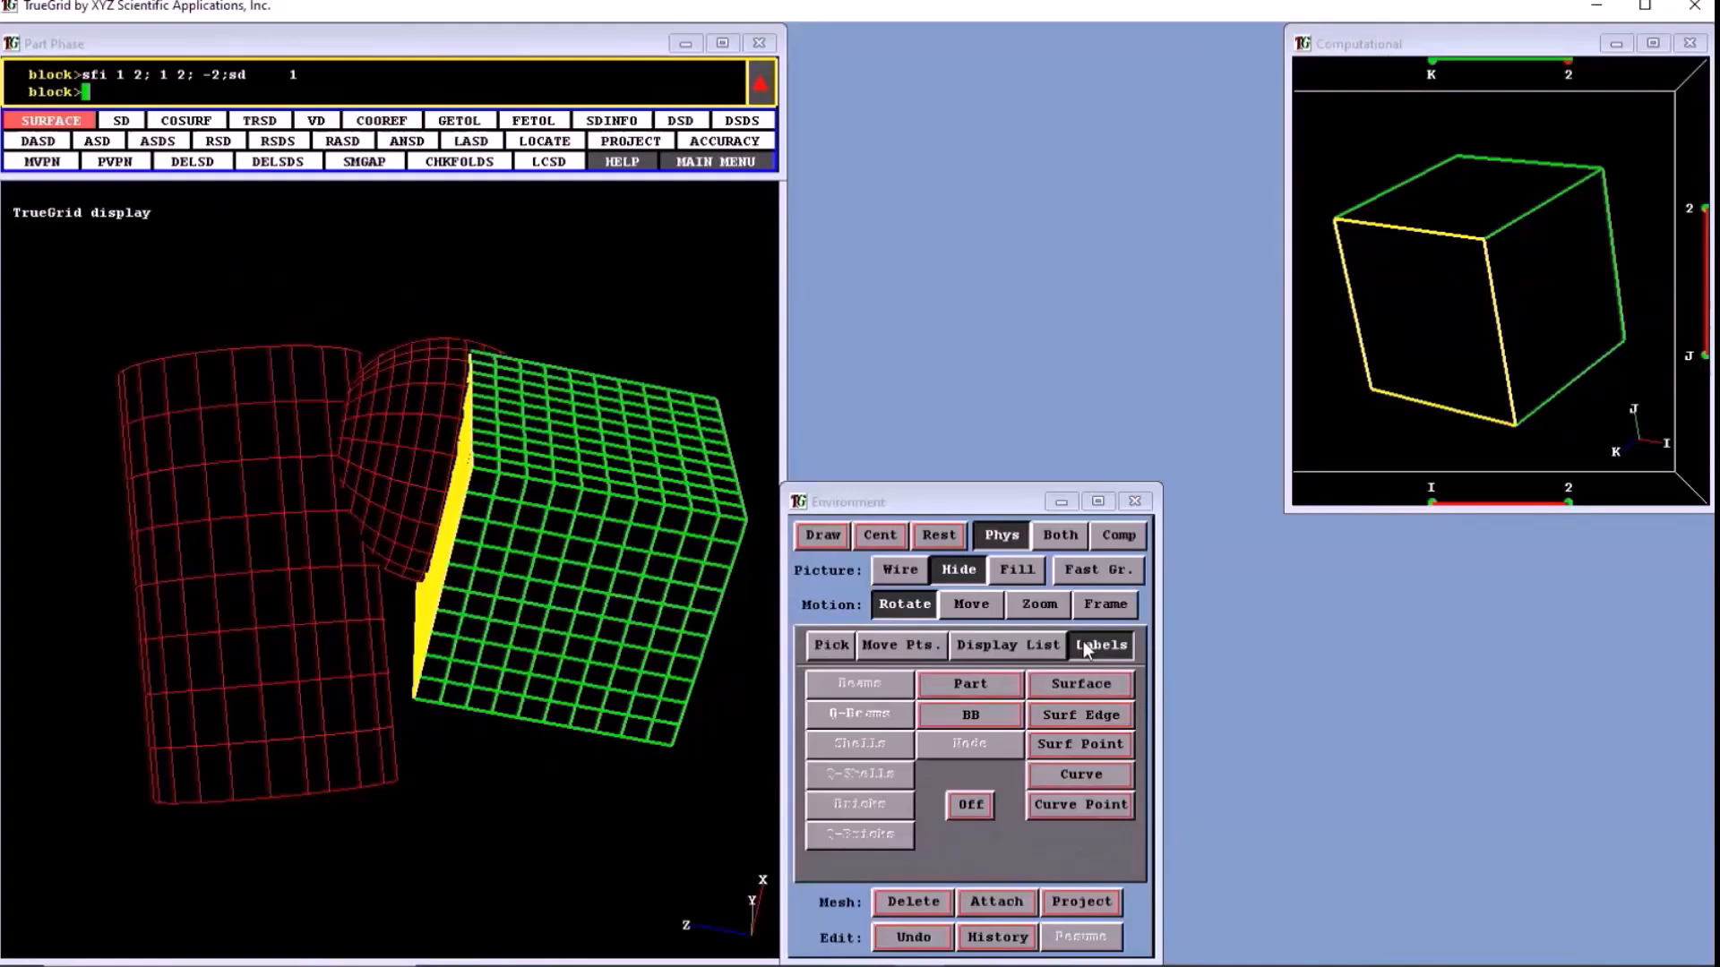
pyautogui.click(1083, 685)
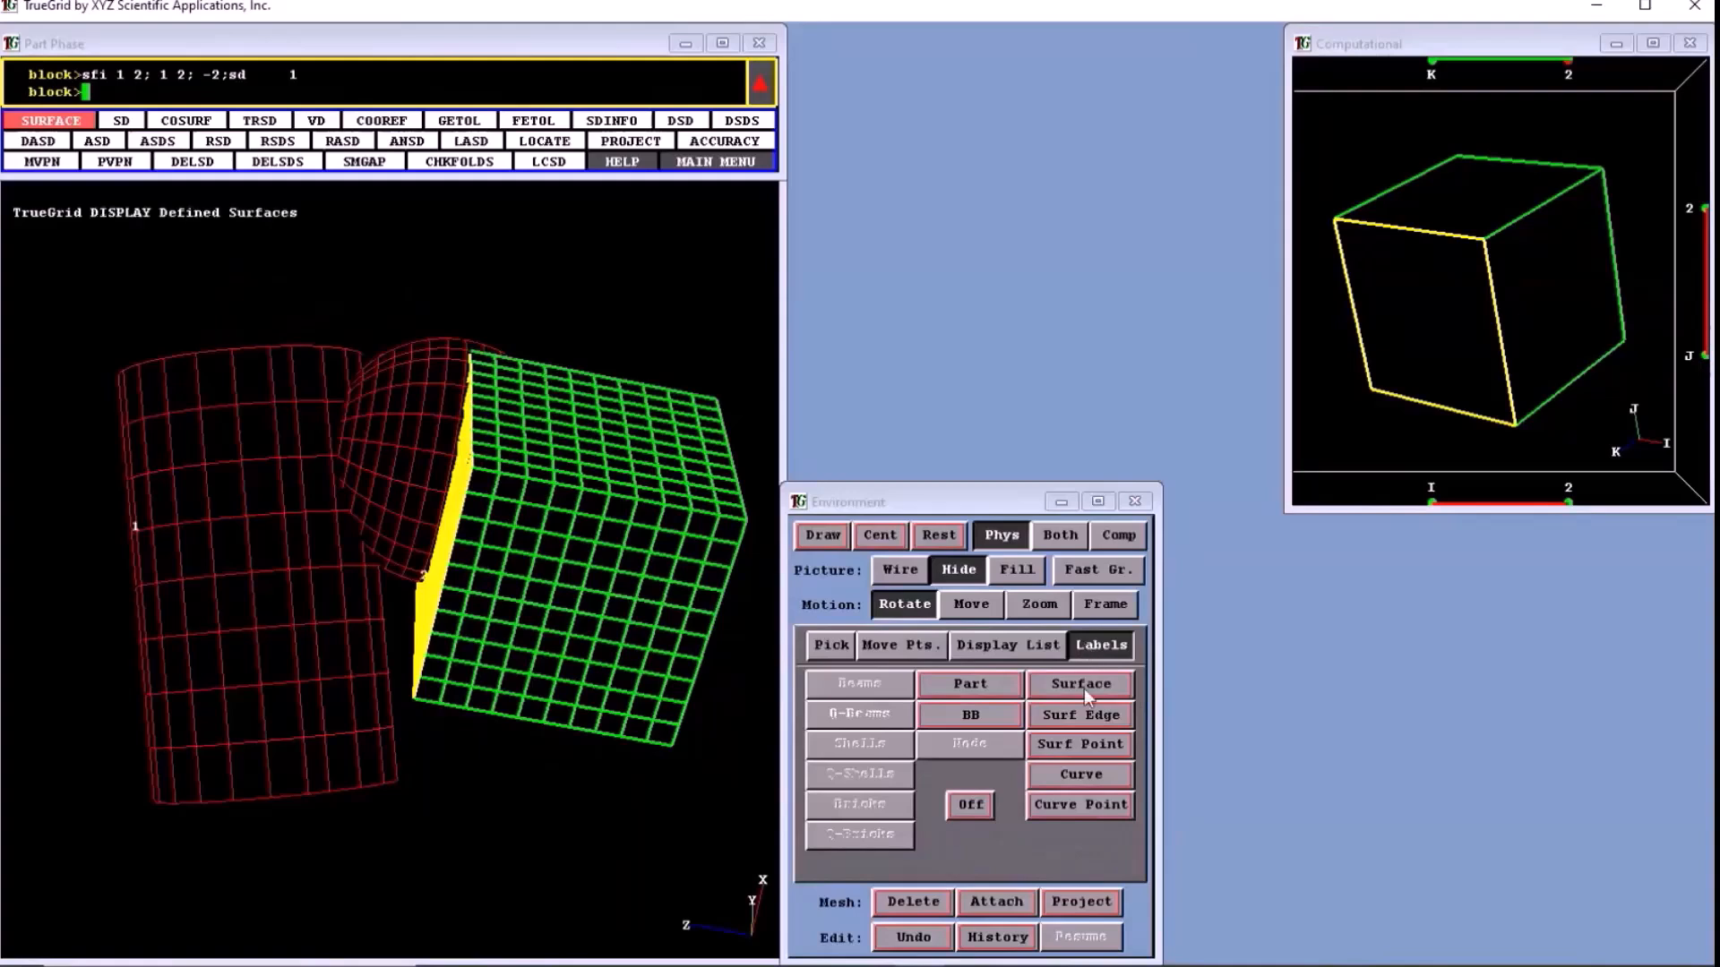
pyautogui.click(831, 645)
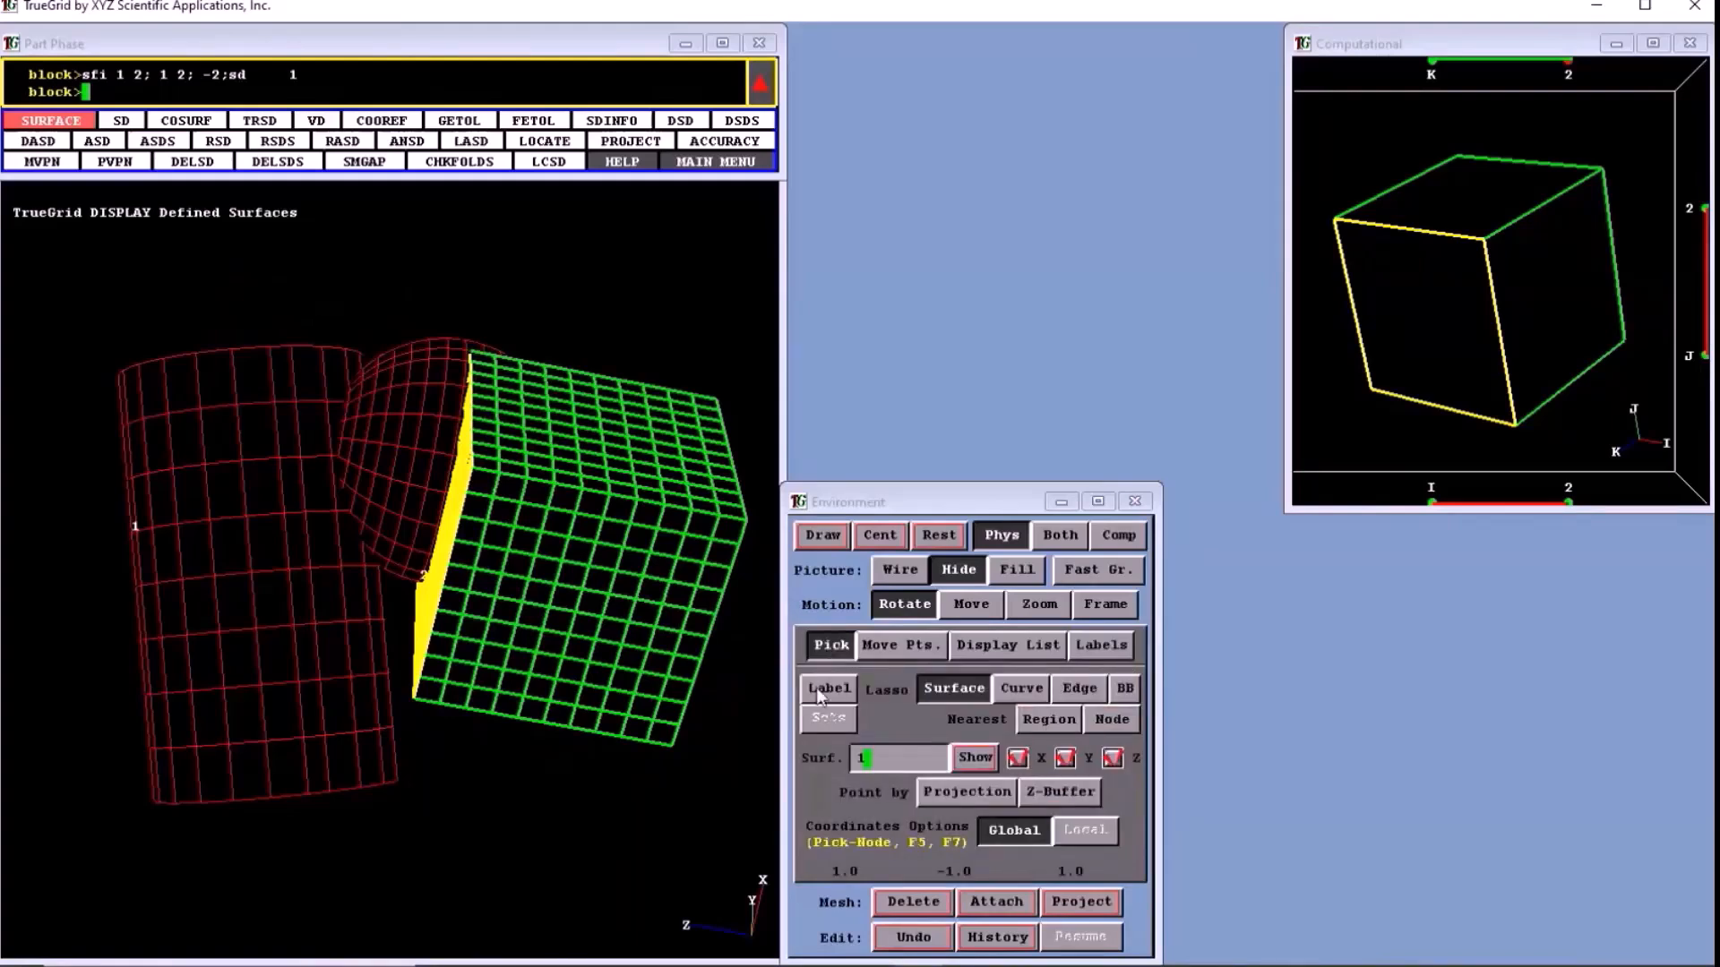
pyautogui.click(826, 689)
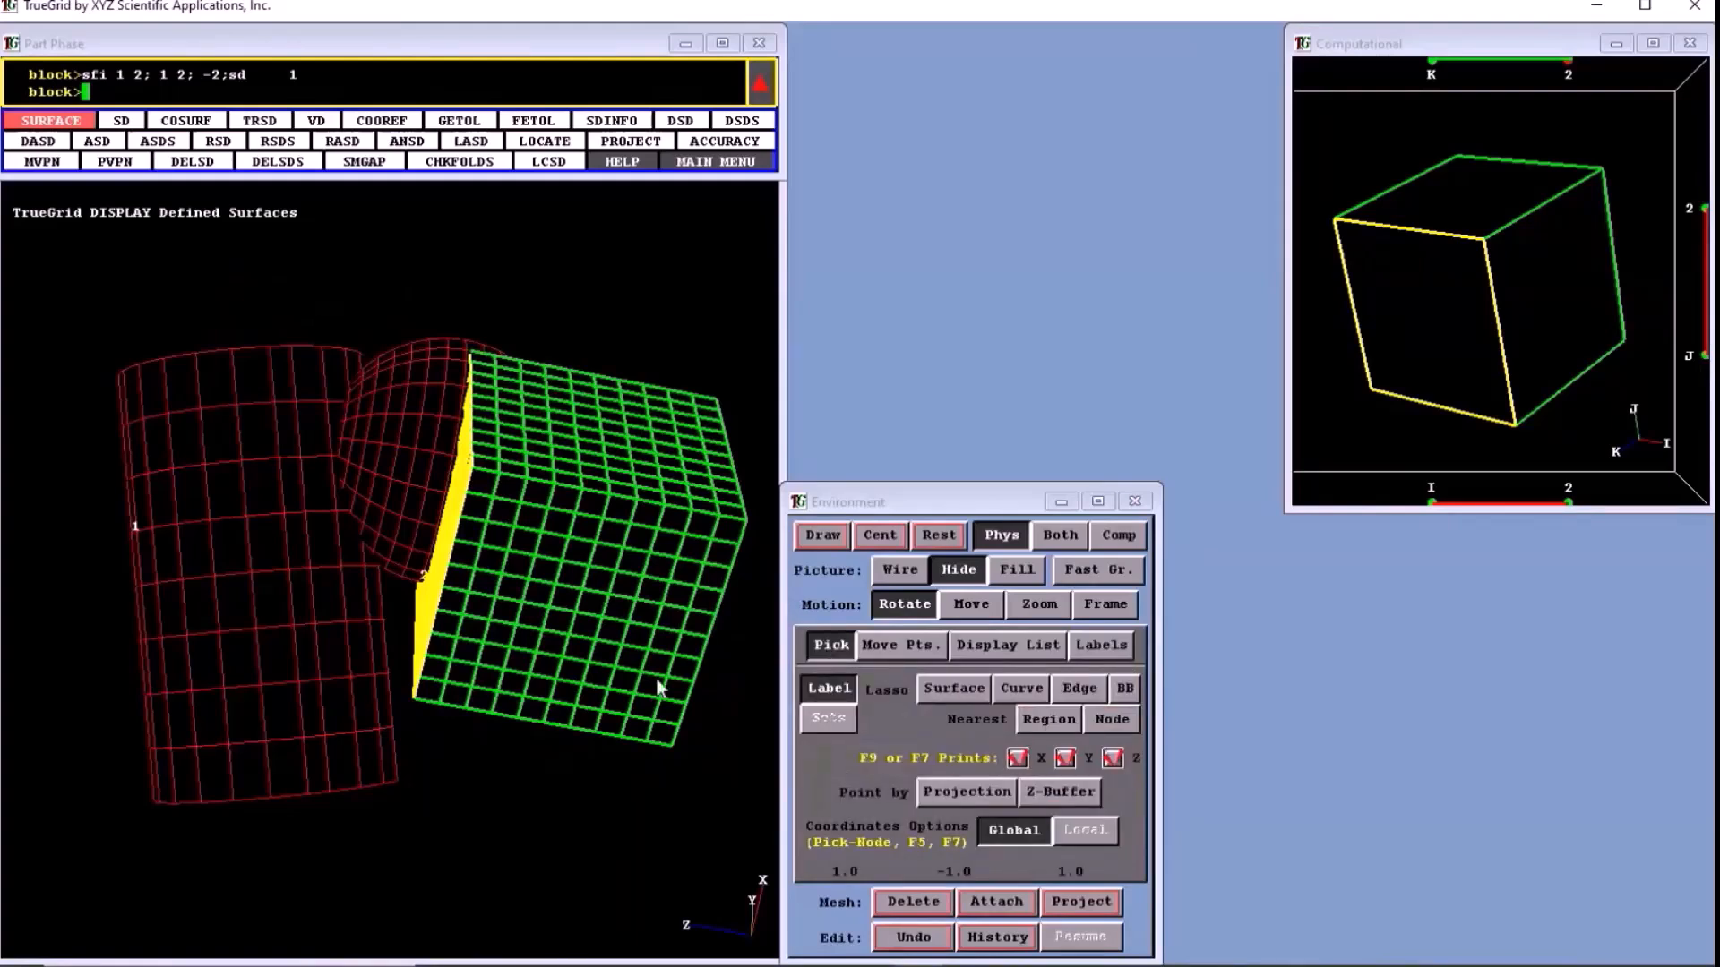
pyautogui.click(144, 549)
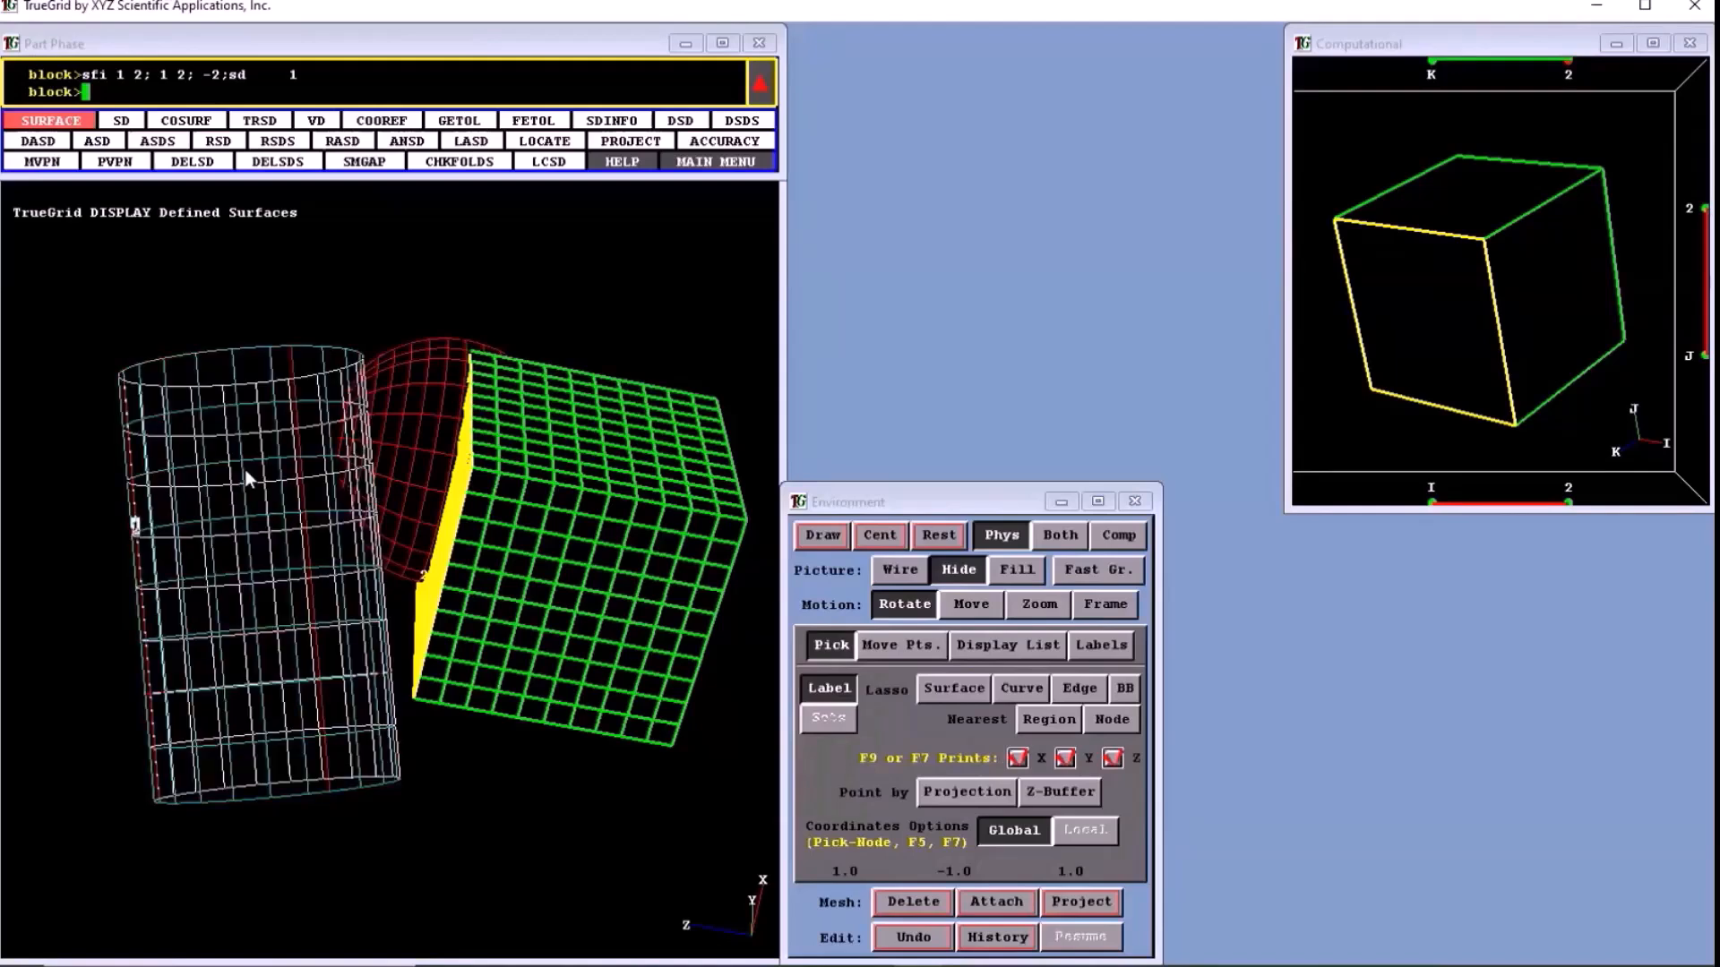
pyautogui.click(1082, 899)
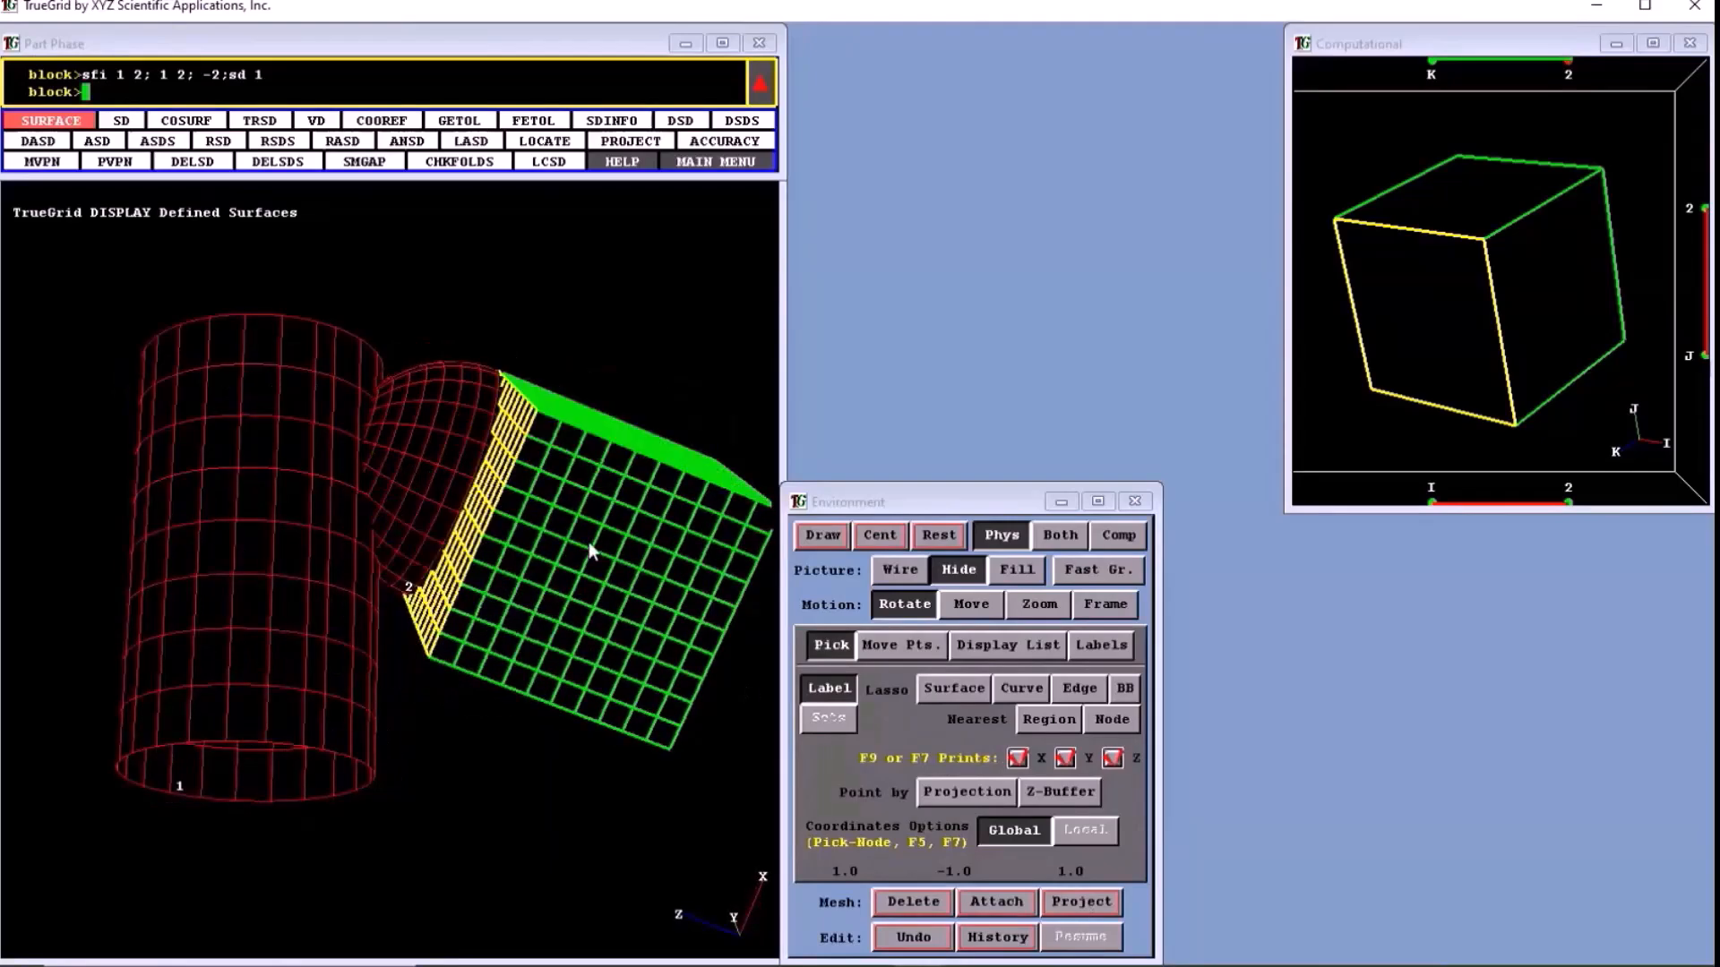
# - Lasso the cylinder and sphere together, remove both from the display and show all surfaces again
pyautogui.moveTo(589, 541); pyautogui.dragTo(389, 668)
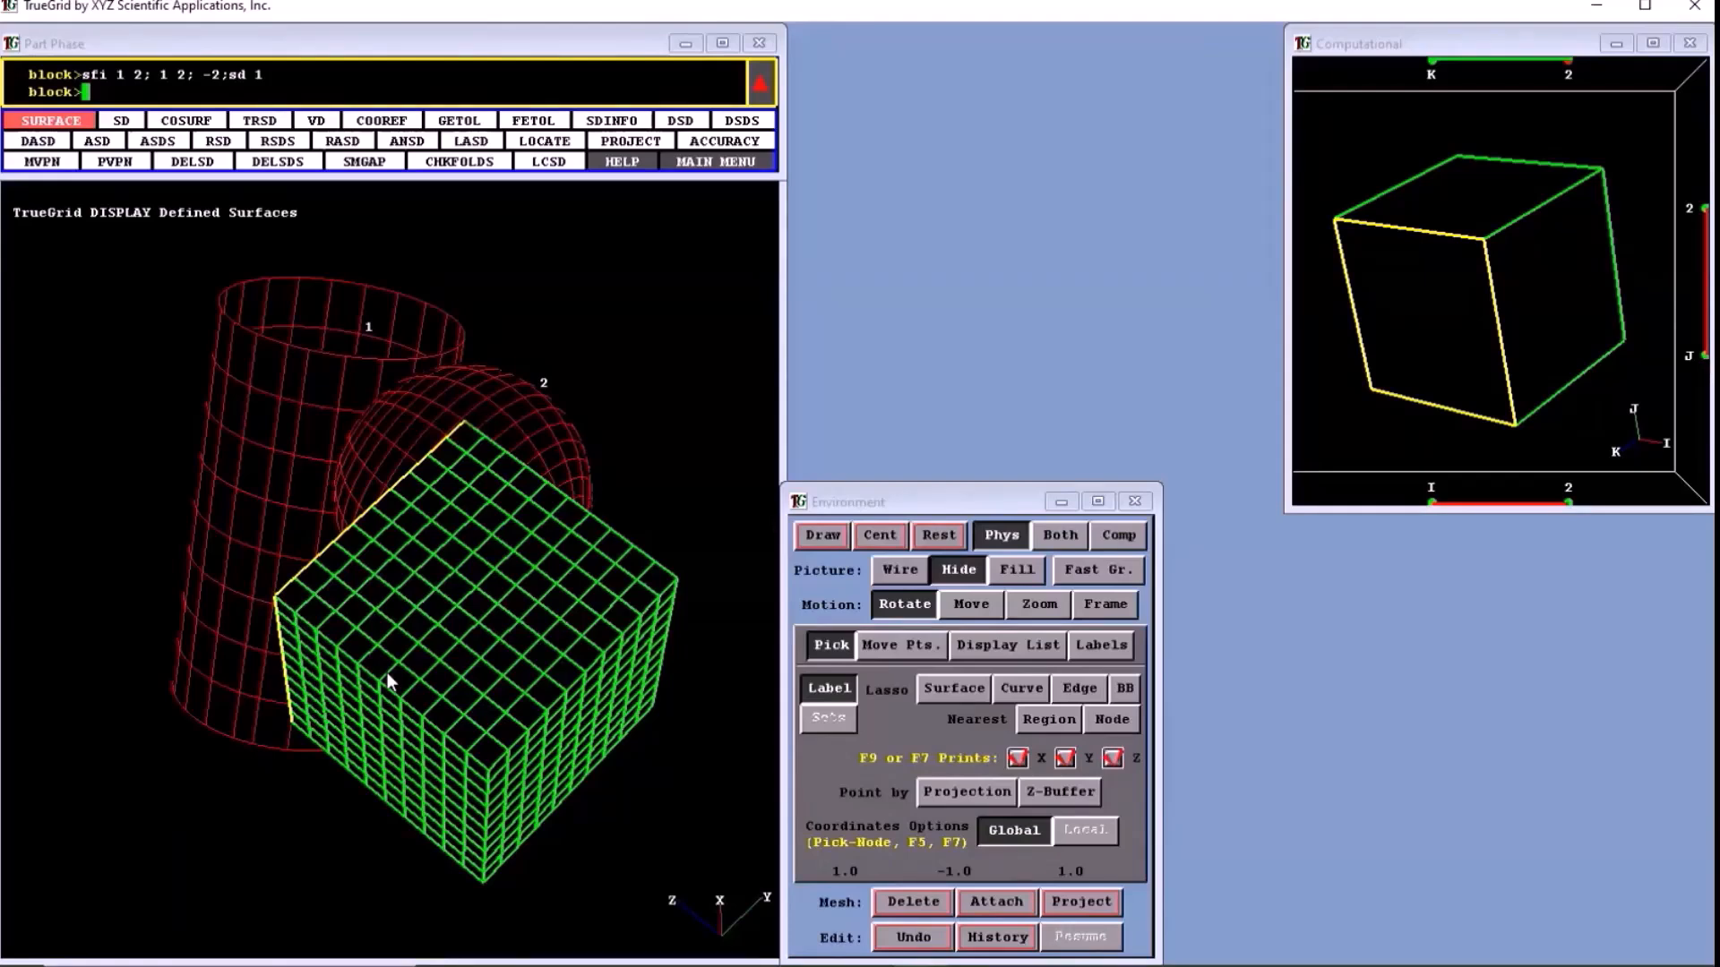
pyautogui.moveTo(387, 673); pyautogui.dragTo(565, 597)
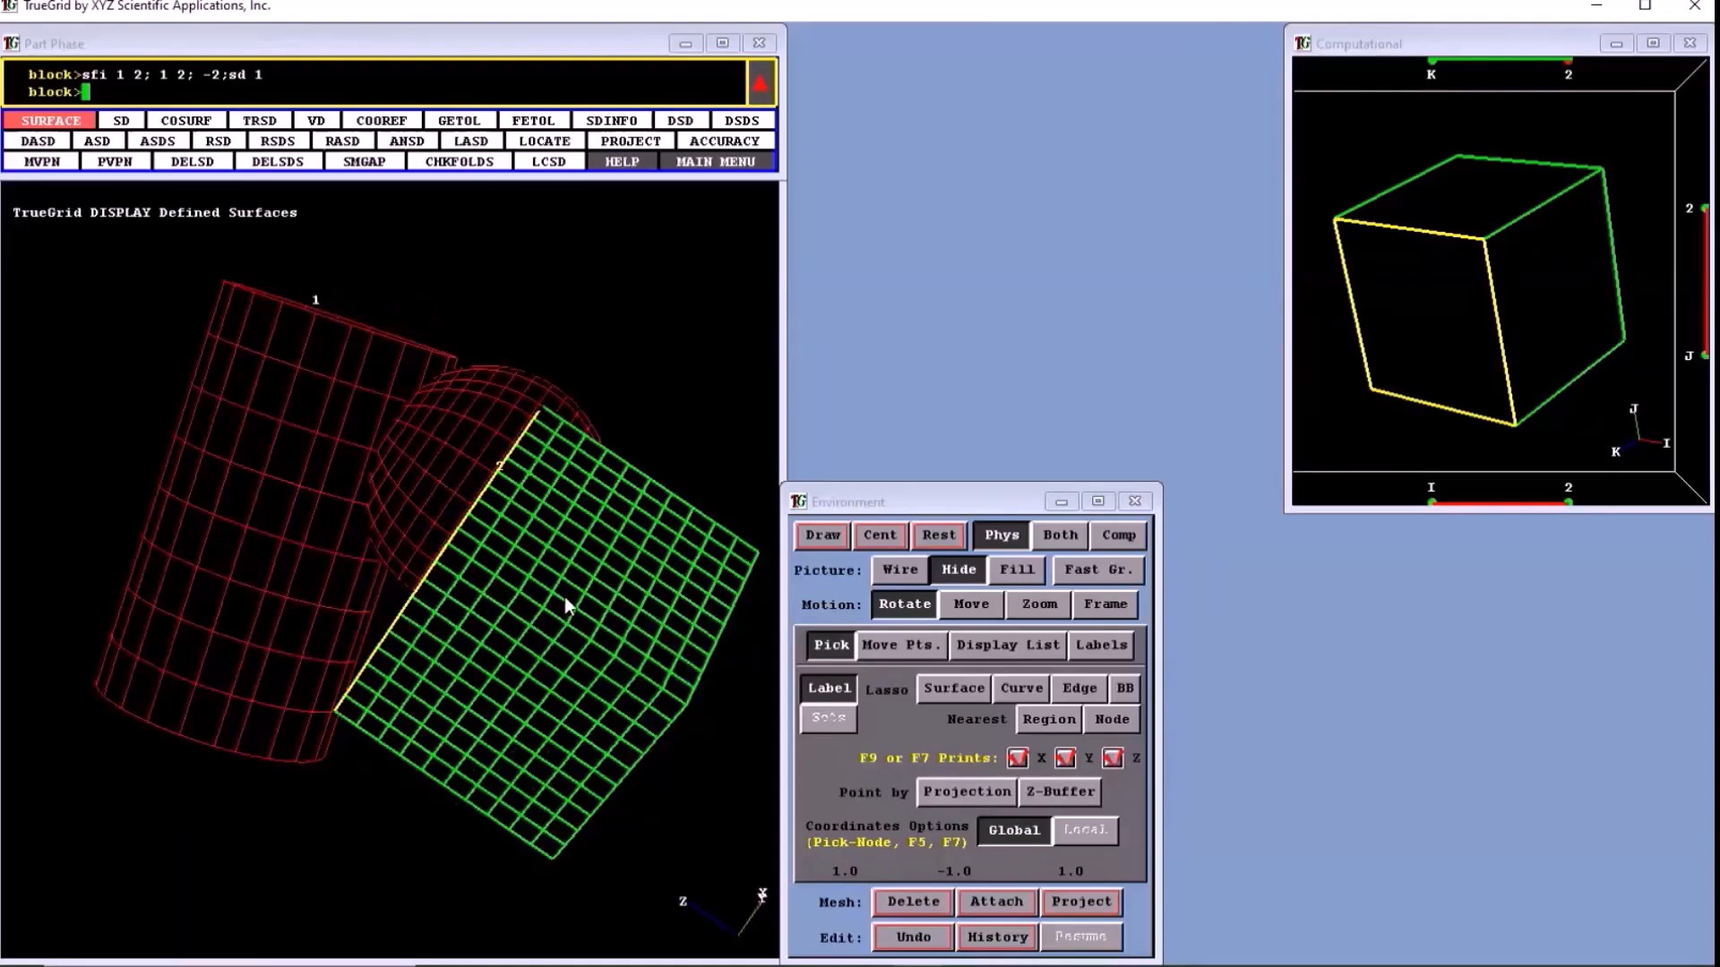
pyautogui.moveTo(565, 596); pyautogui.dragTo(573, 795, button='middle')
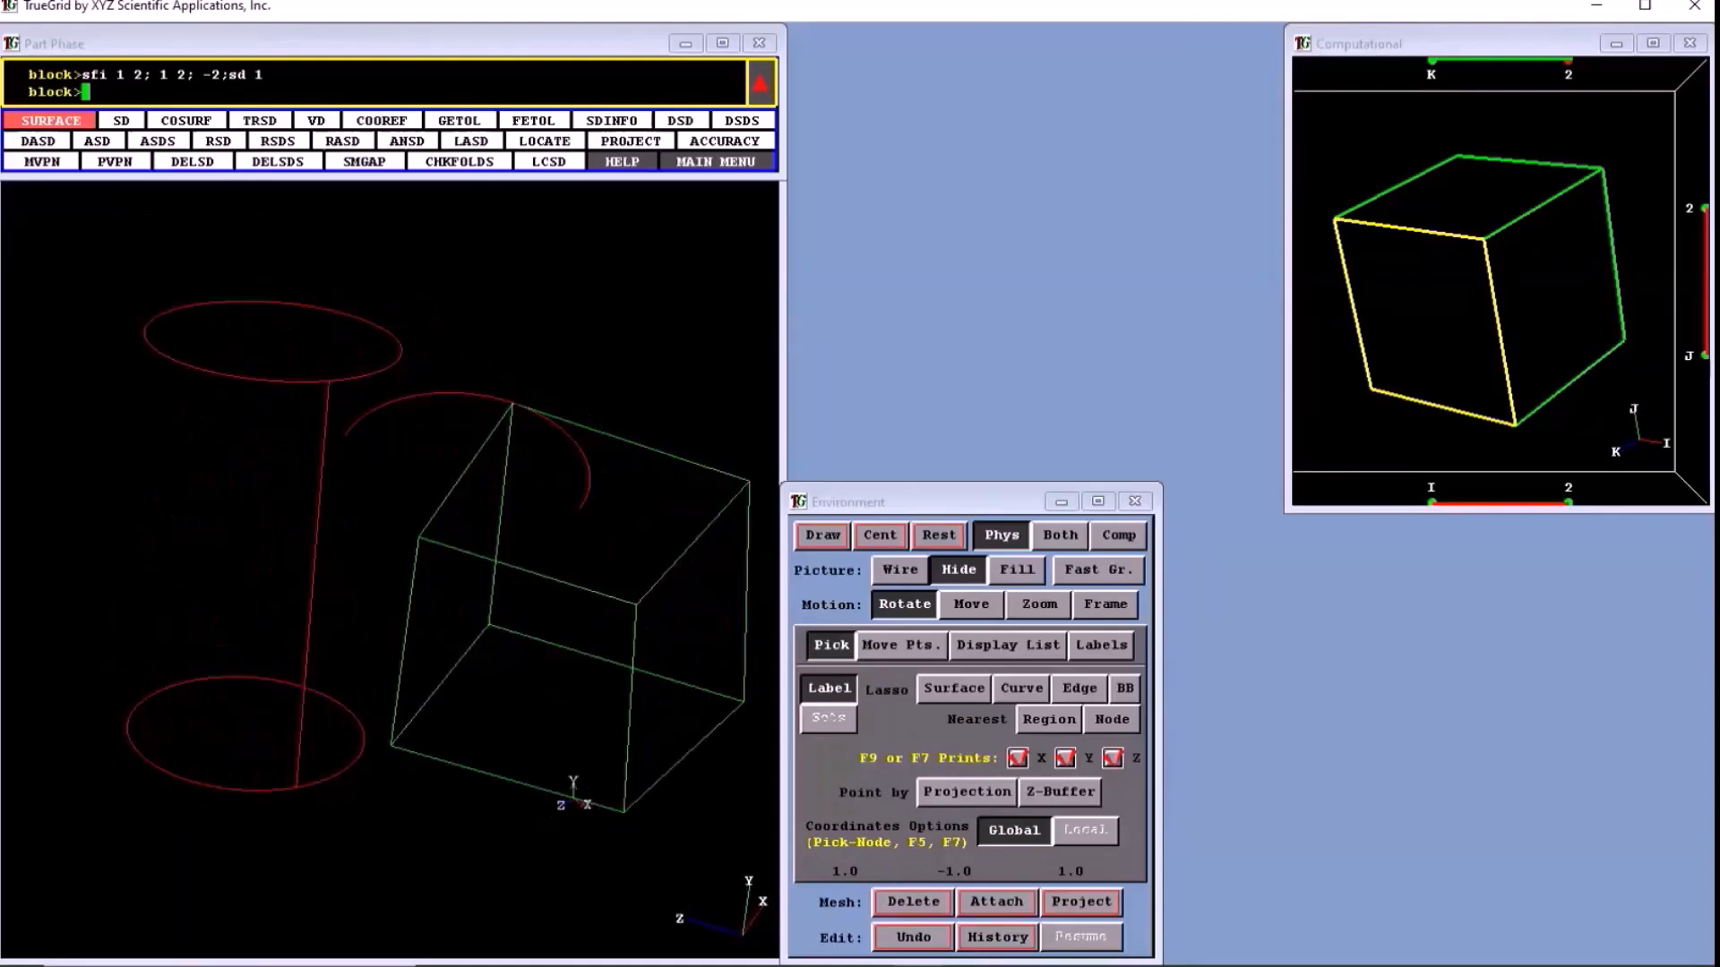
pyautogui.moveTo(309, 298); pyautogui.dragTo(445, 421)
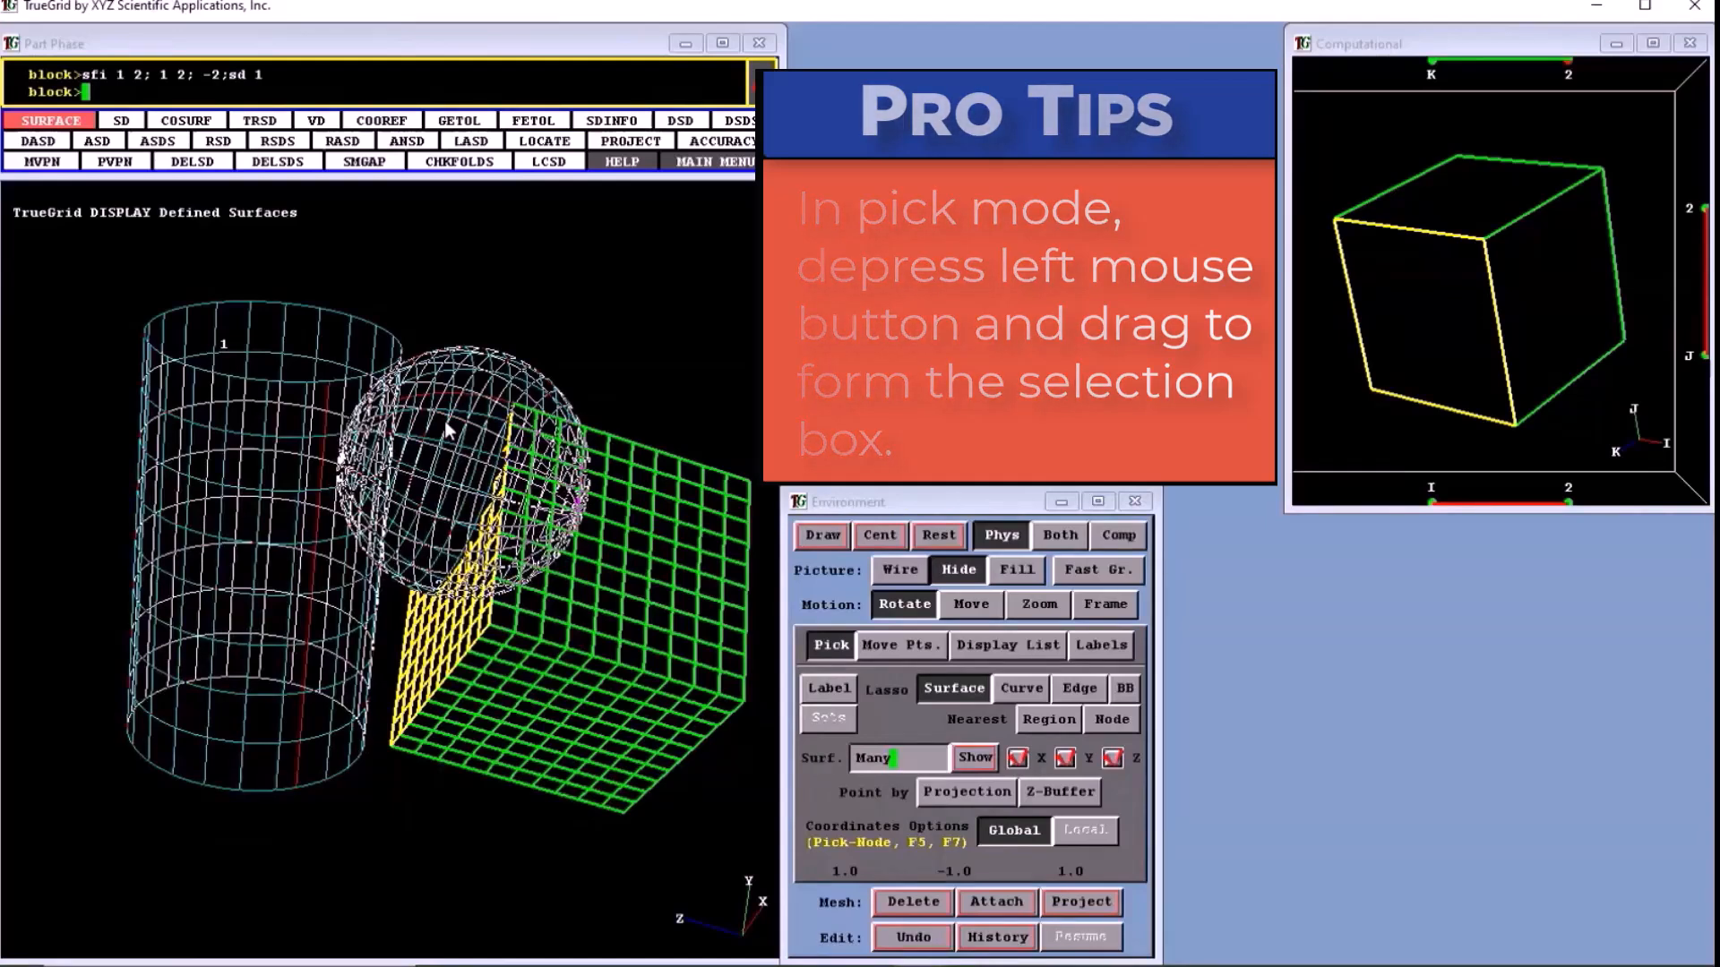
pyautogui.click(1008, 645)
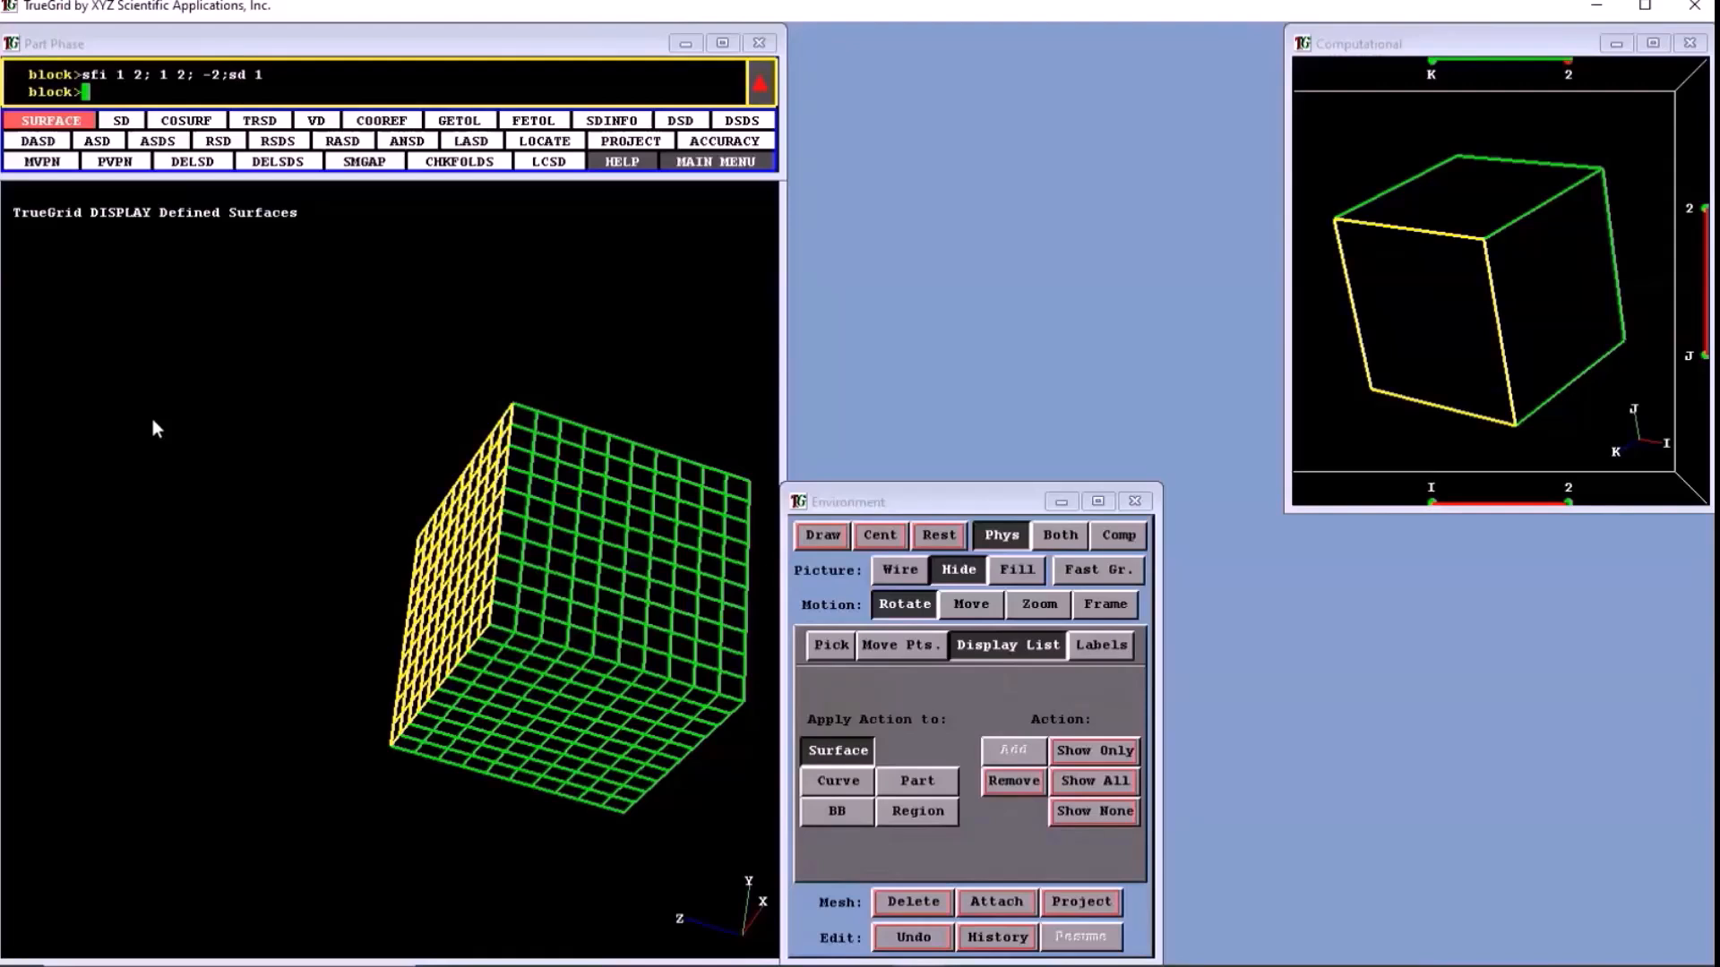
pyautogui.click(1091, 779)
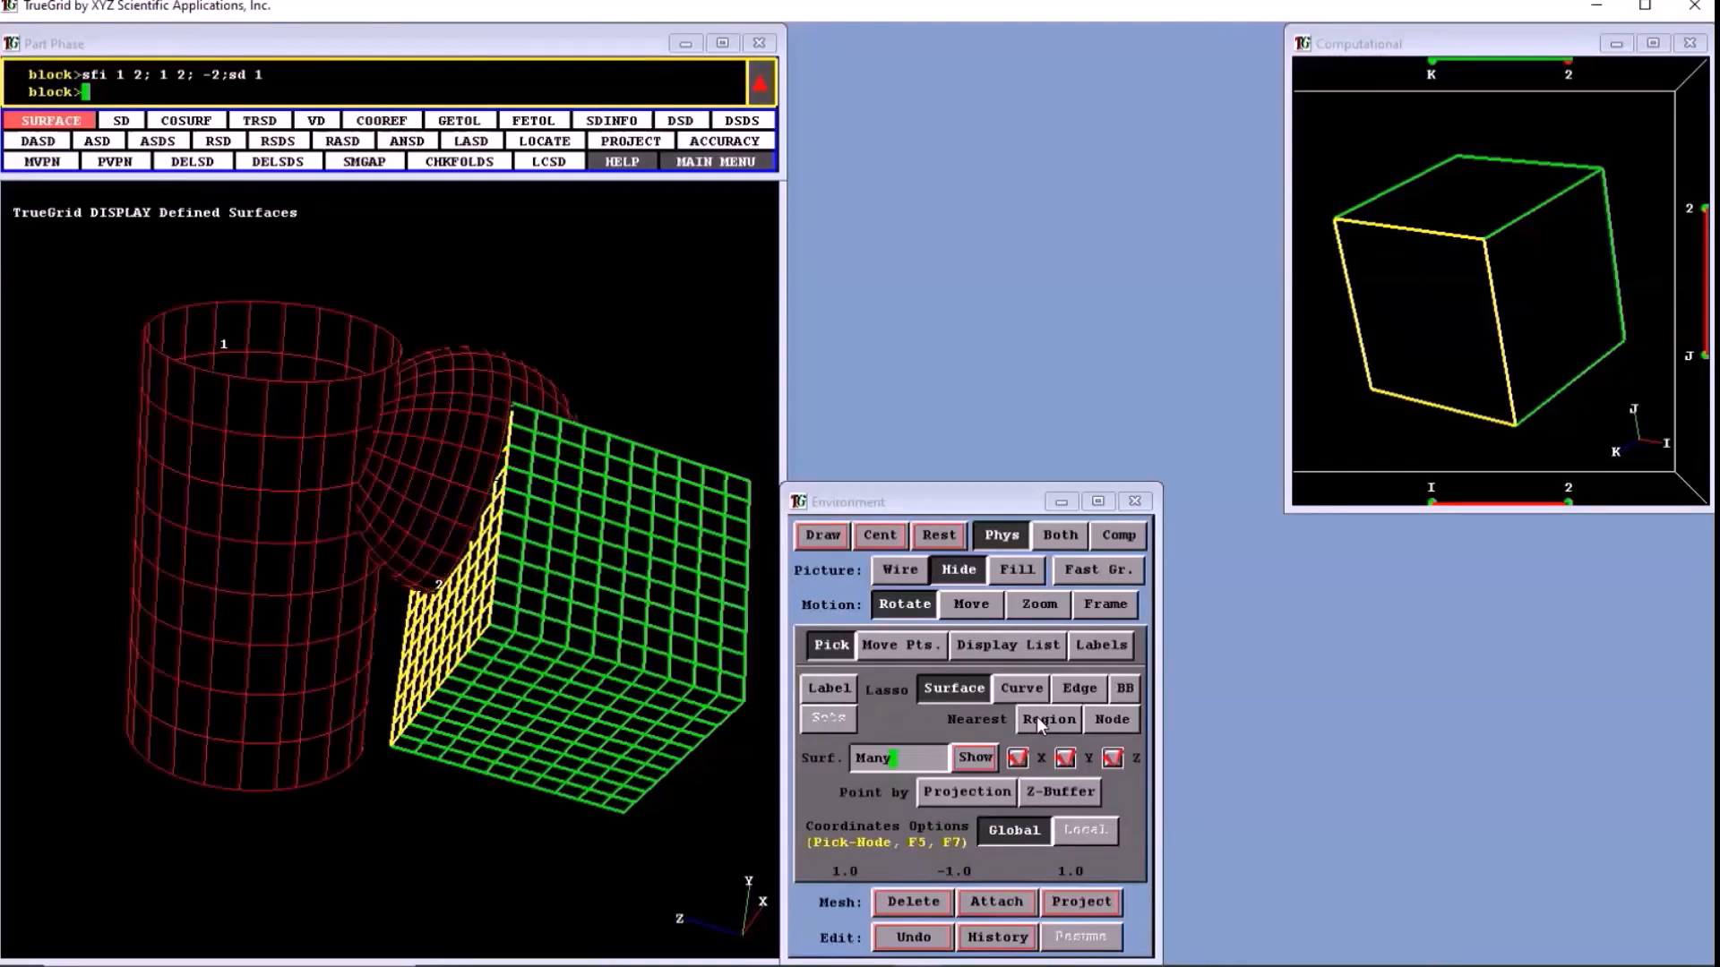
# - Pick the cylinder by its upper edge, and remove the cylinder and the sphere from the display
pyautogui.click(1079, 686)
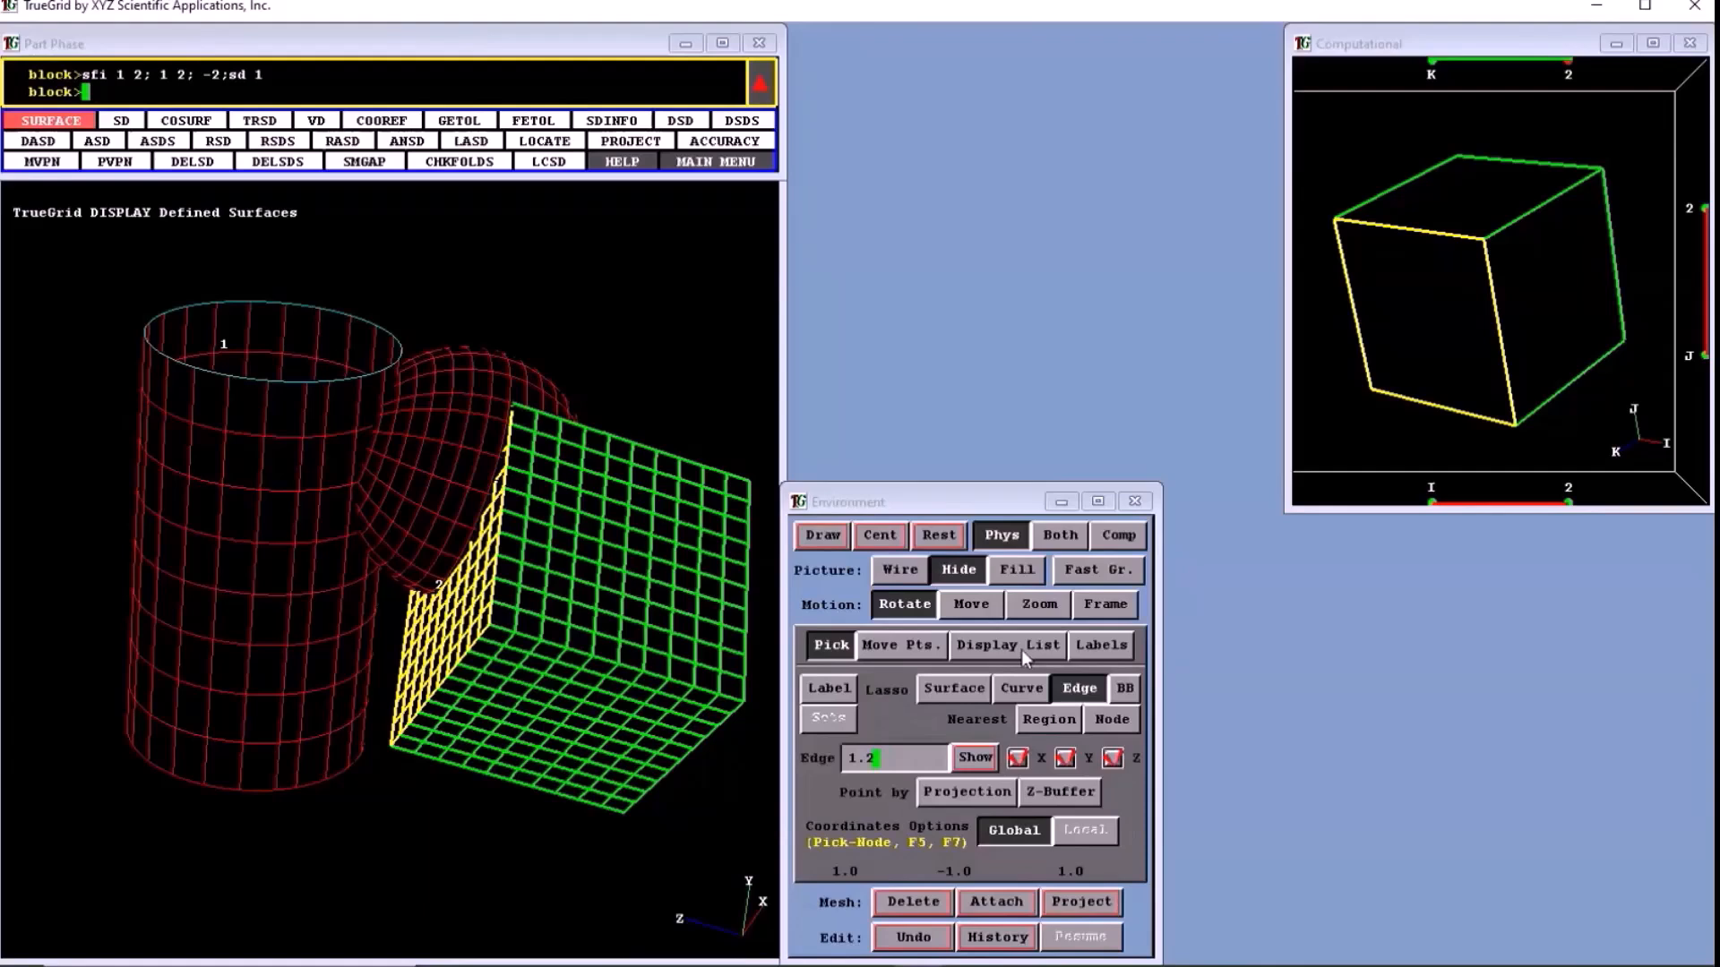
pyautogui.click(1021, 647)
pyautogui.click(1012, 780)
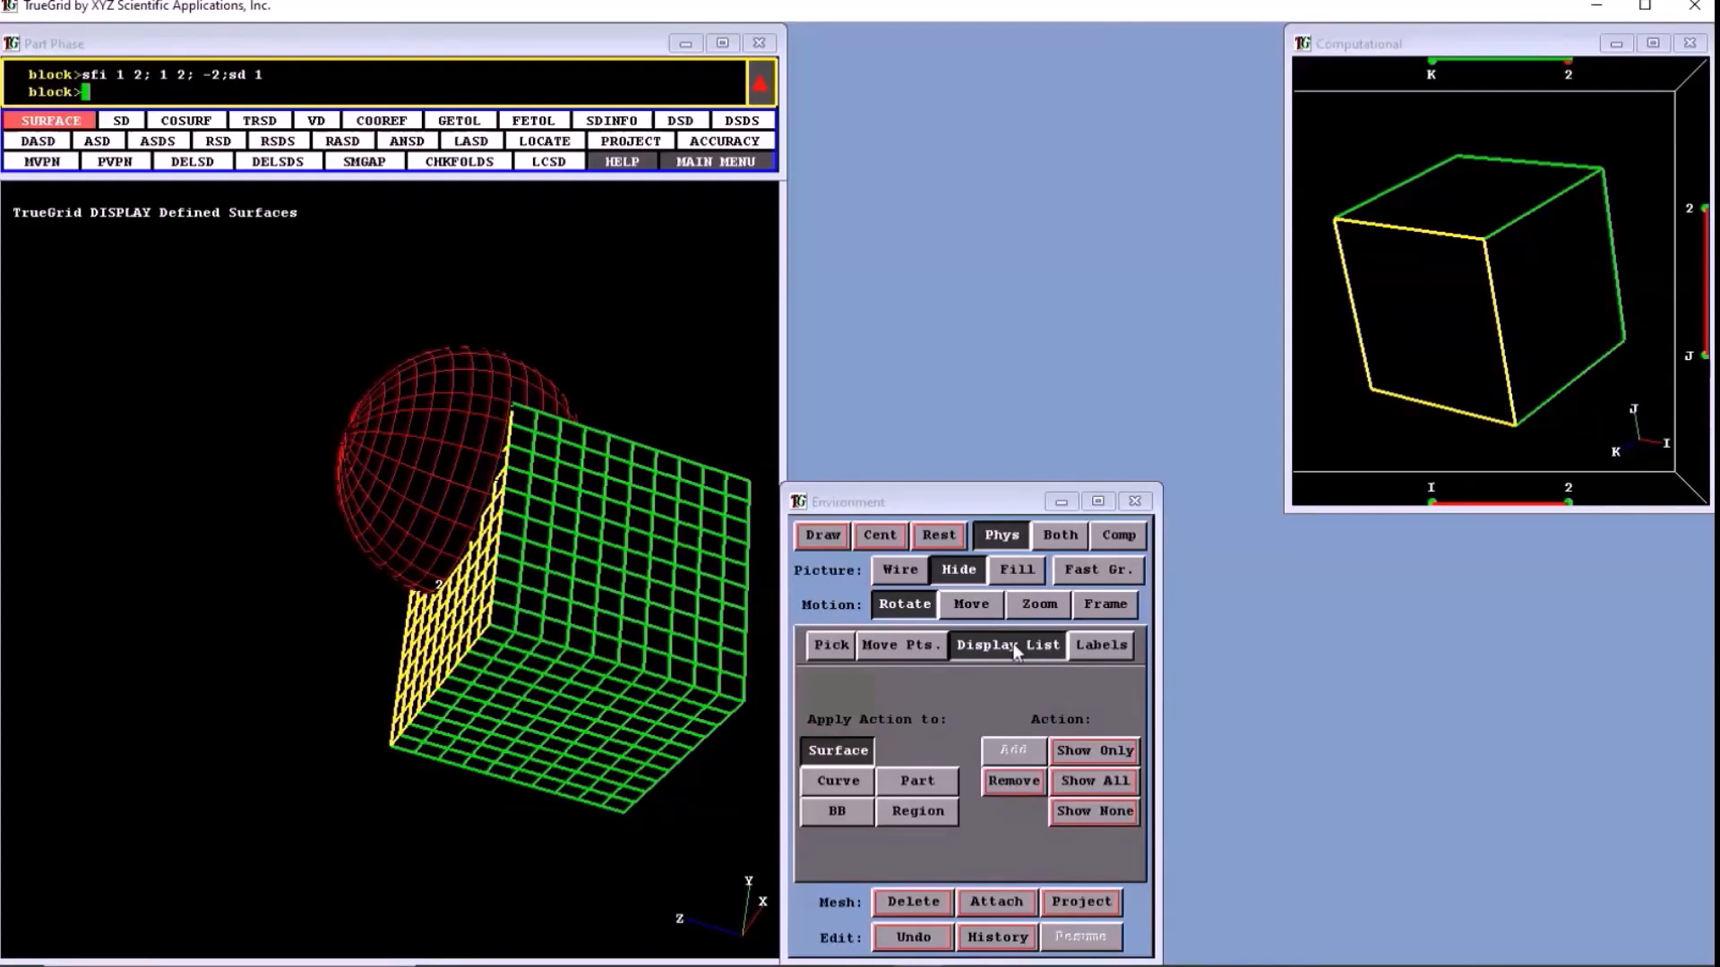
pyautogui.click(1005, 780)
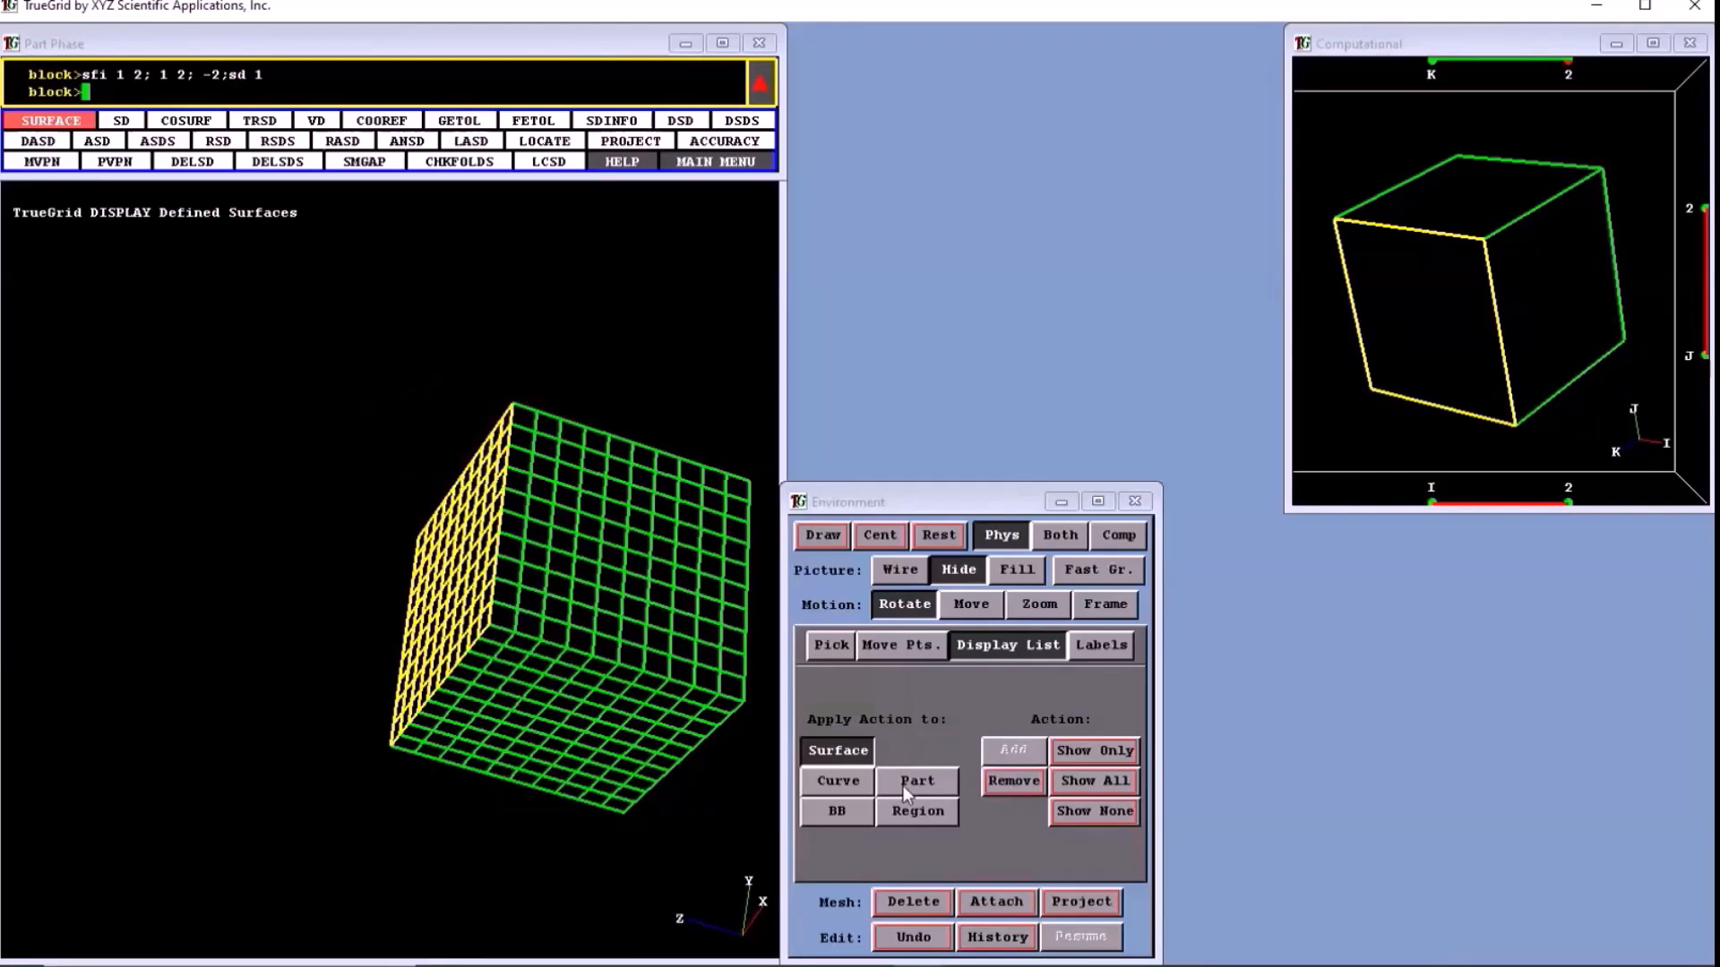
# - Remove the highlighted block face from the display as a region
pyautogui.moveTo(541, 627); pyautogui.dragTo(986, 380, button='middle')
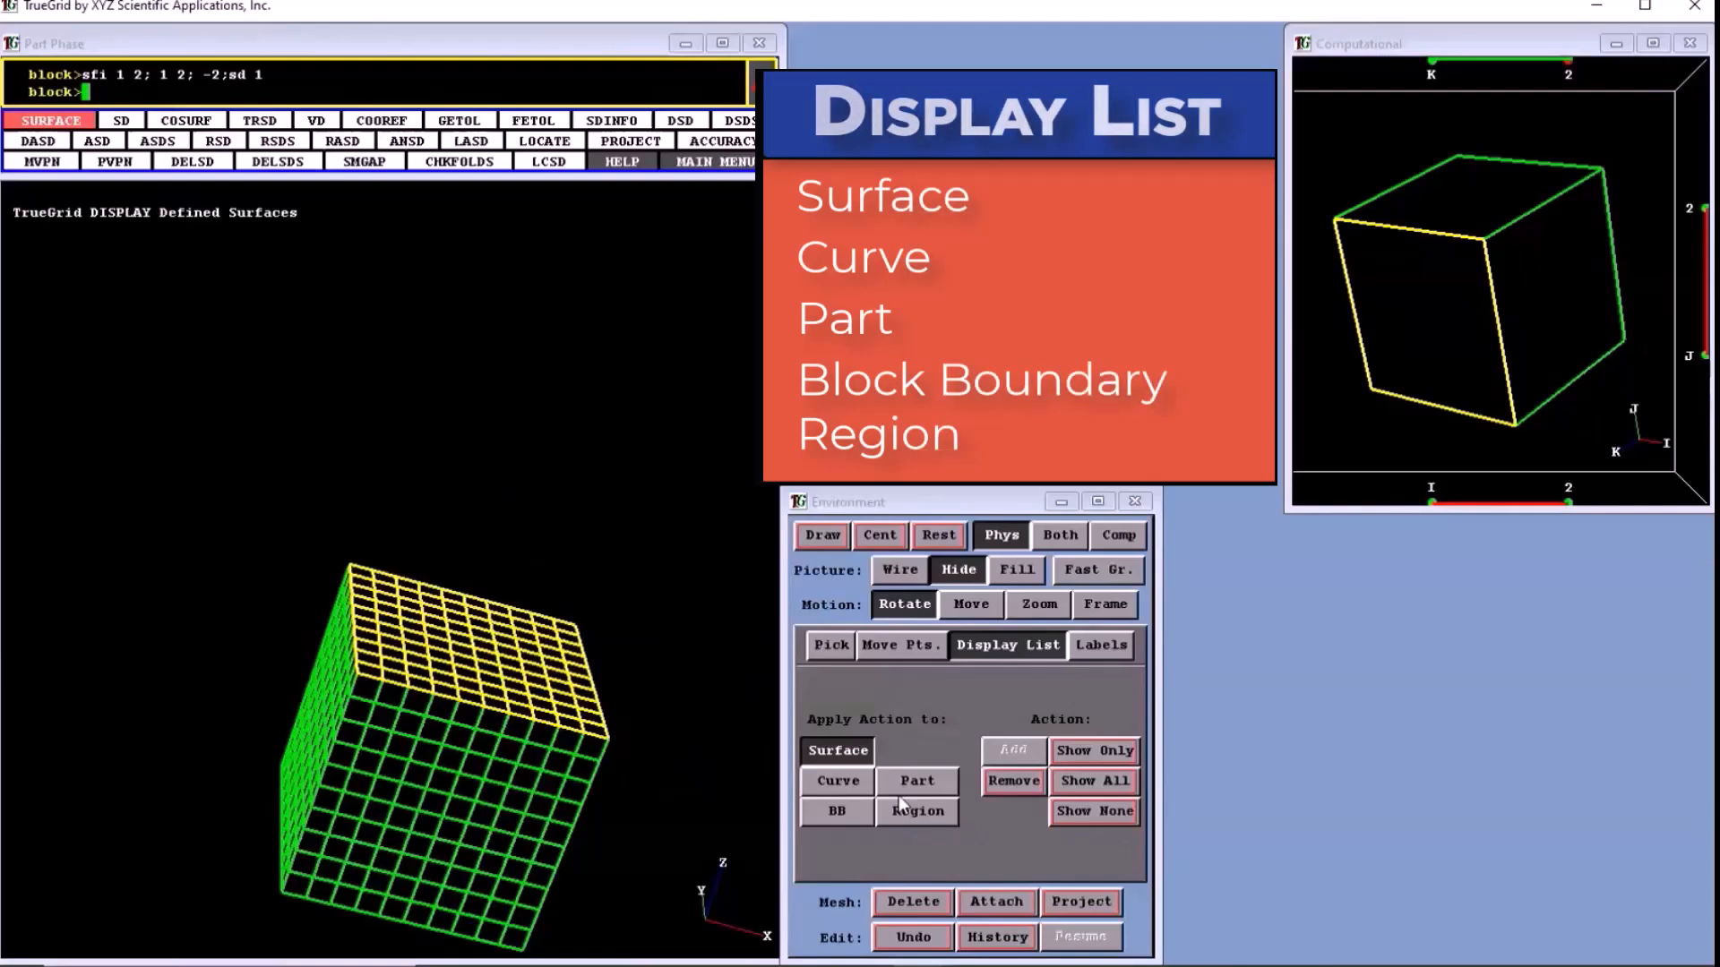
pyautogui.click(905, 810)
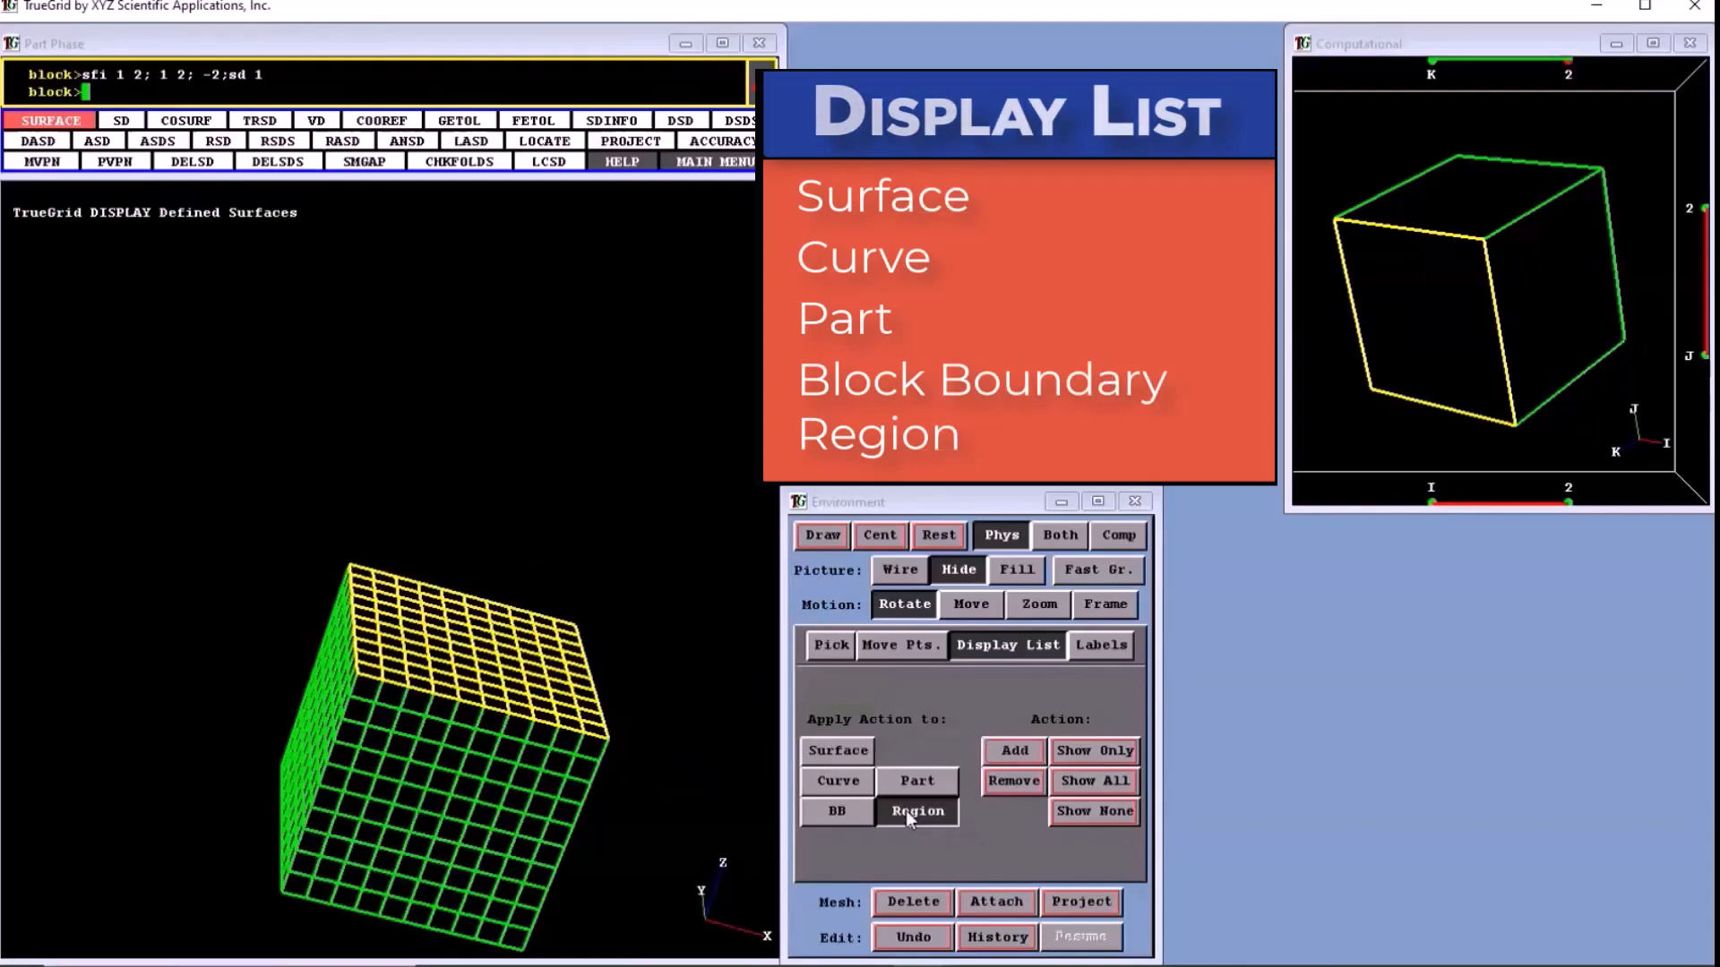
pyautogui.click(1013, 778)
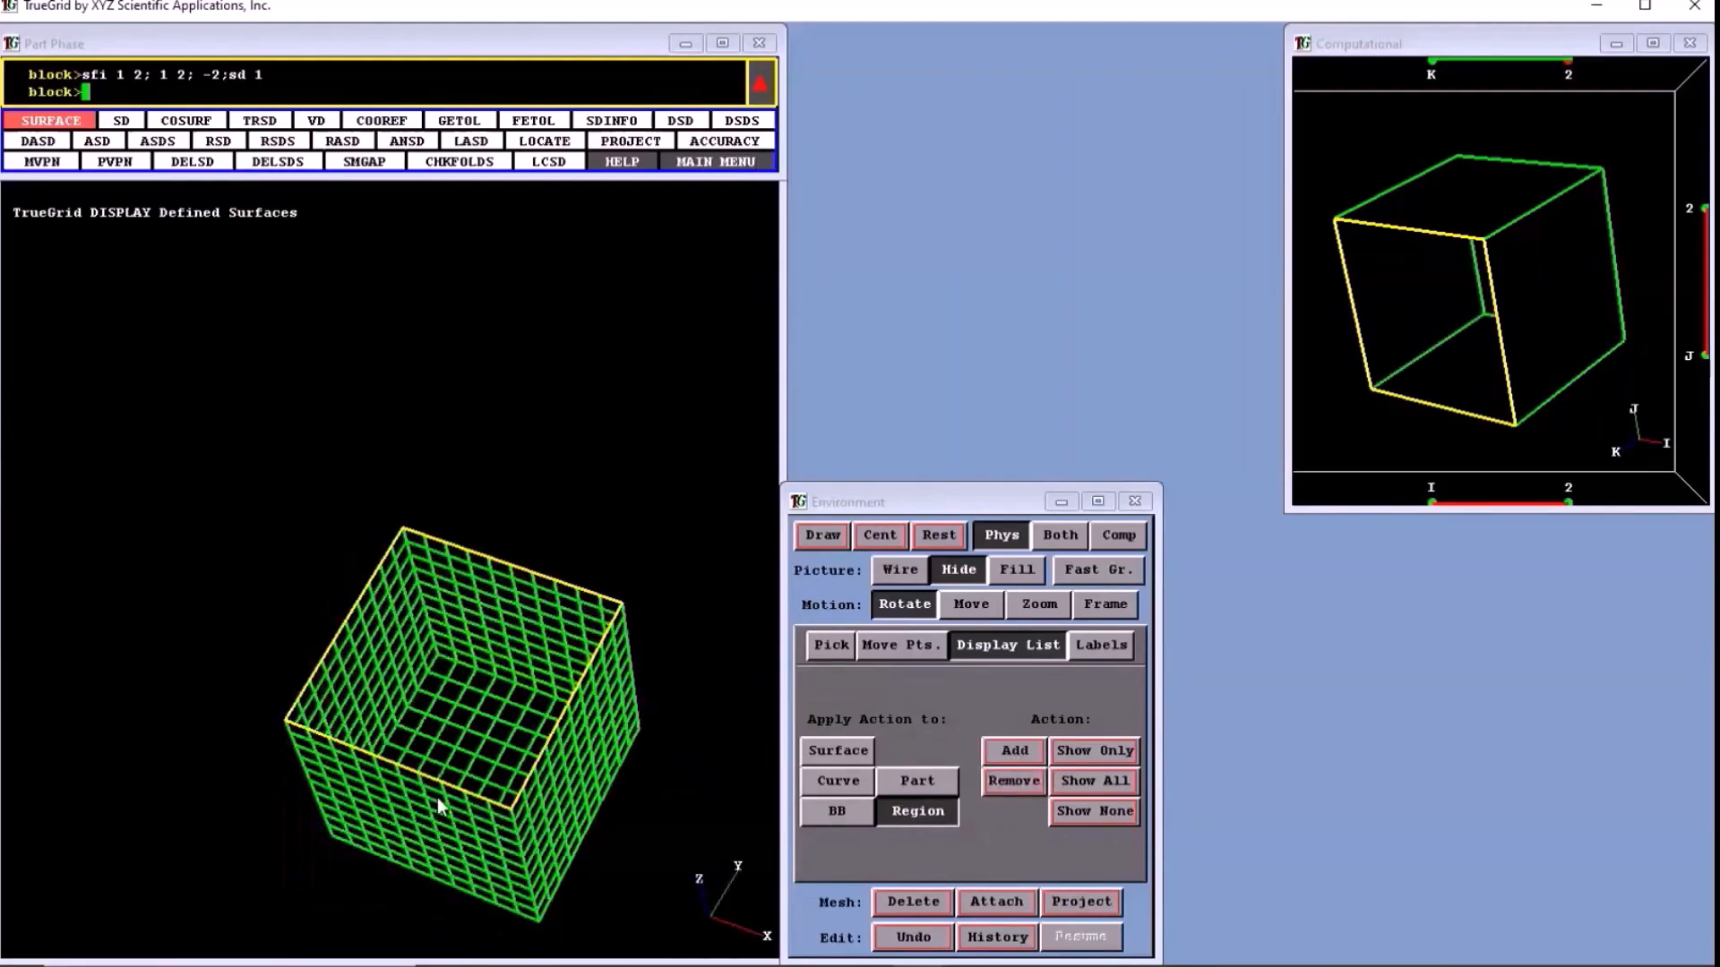
pyautogui.moveTo(437, 797); pyautogui.dragTo(674, 584)
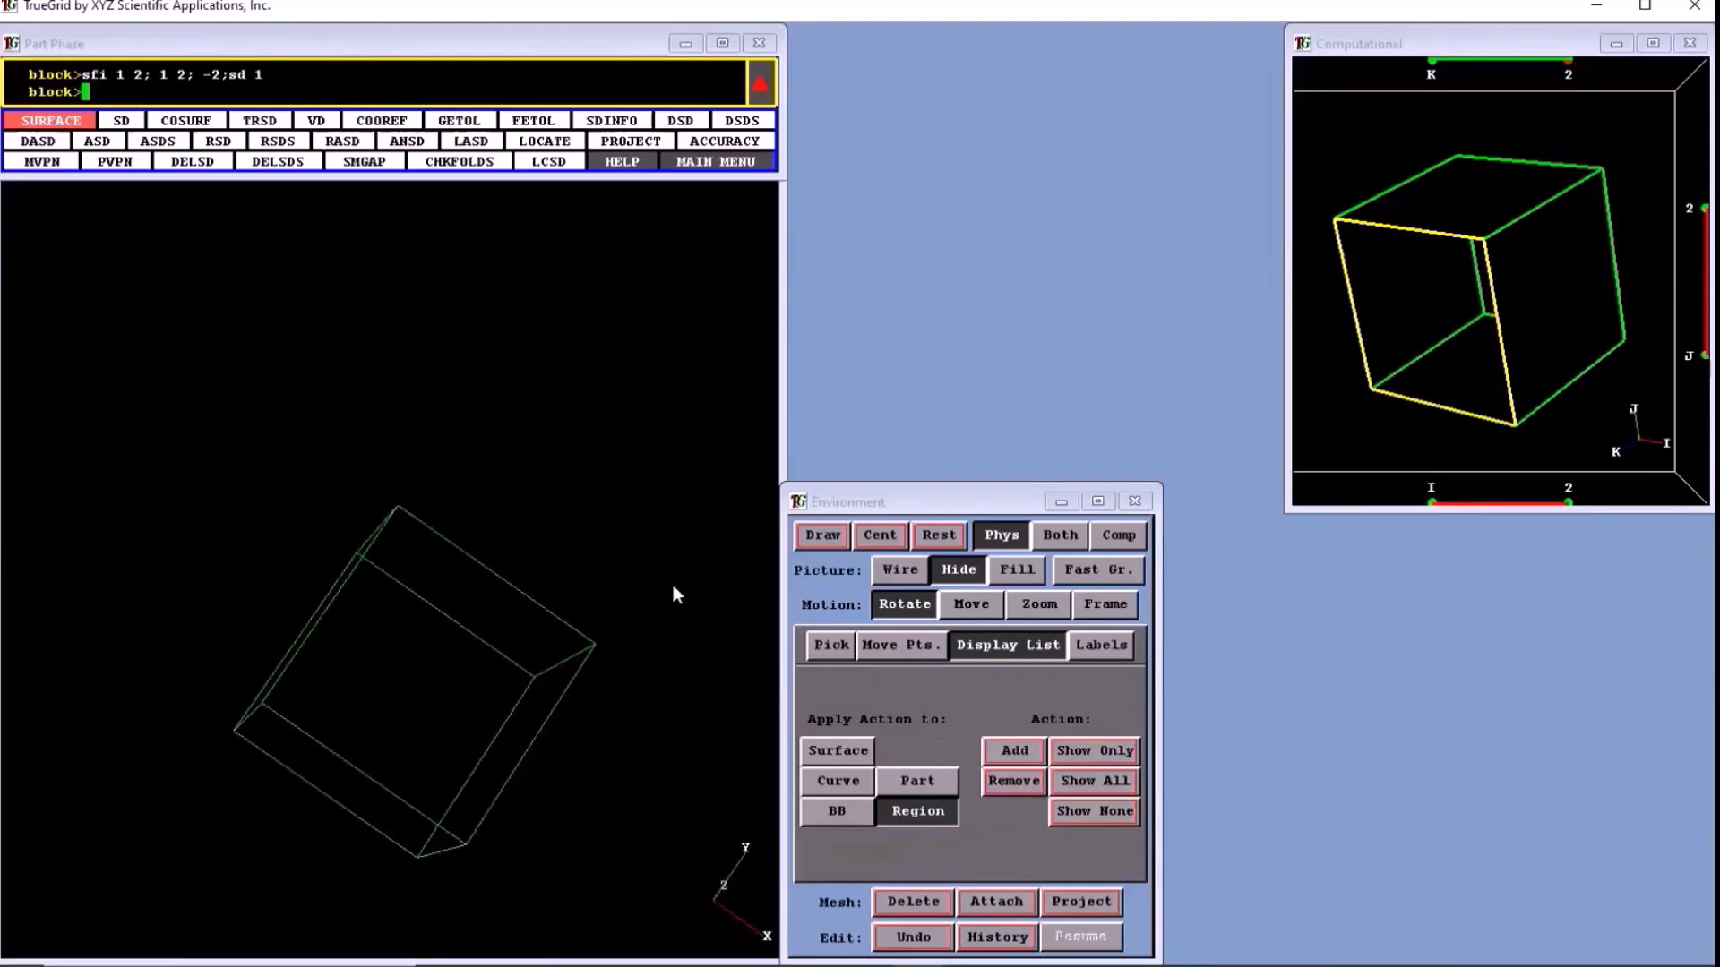
# - Restore the removed block face and all surfaces to the display
pyautogui.moveTo(566, 593); pyautogui.dragTo(711, 781)
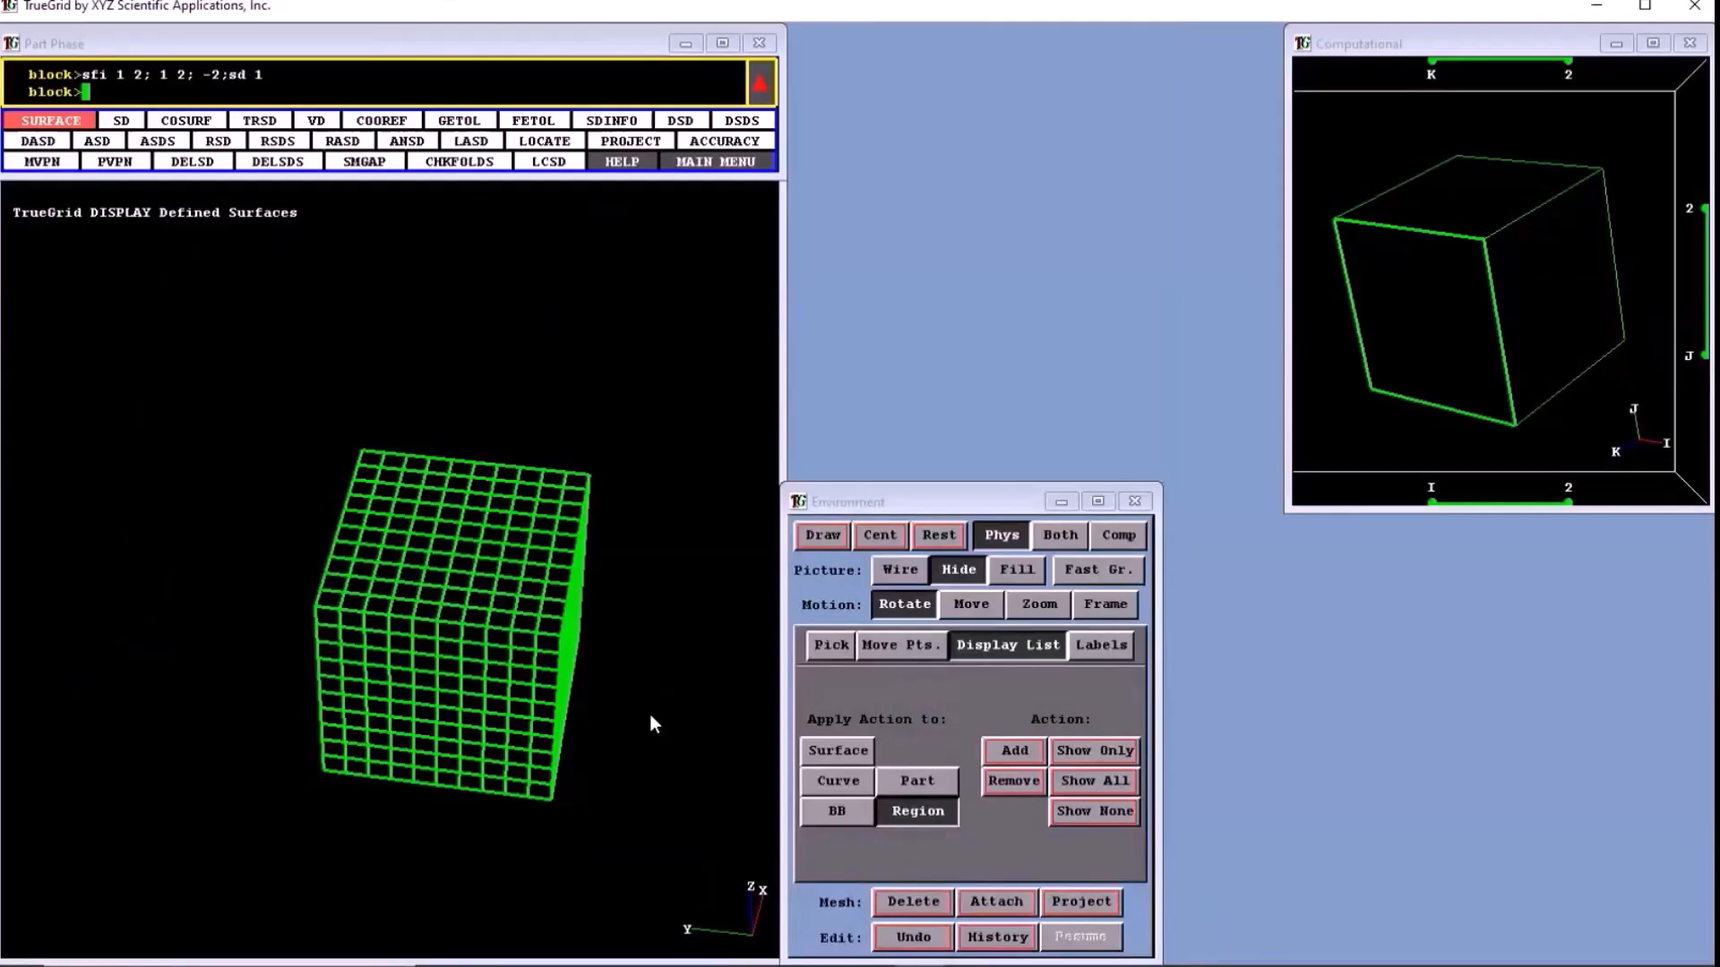
pyautogui.moveTo(651, 723); pyautogui.dragTo(795, 698)
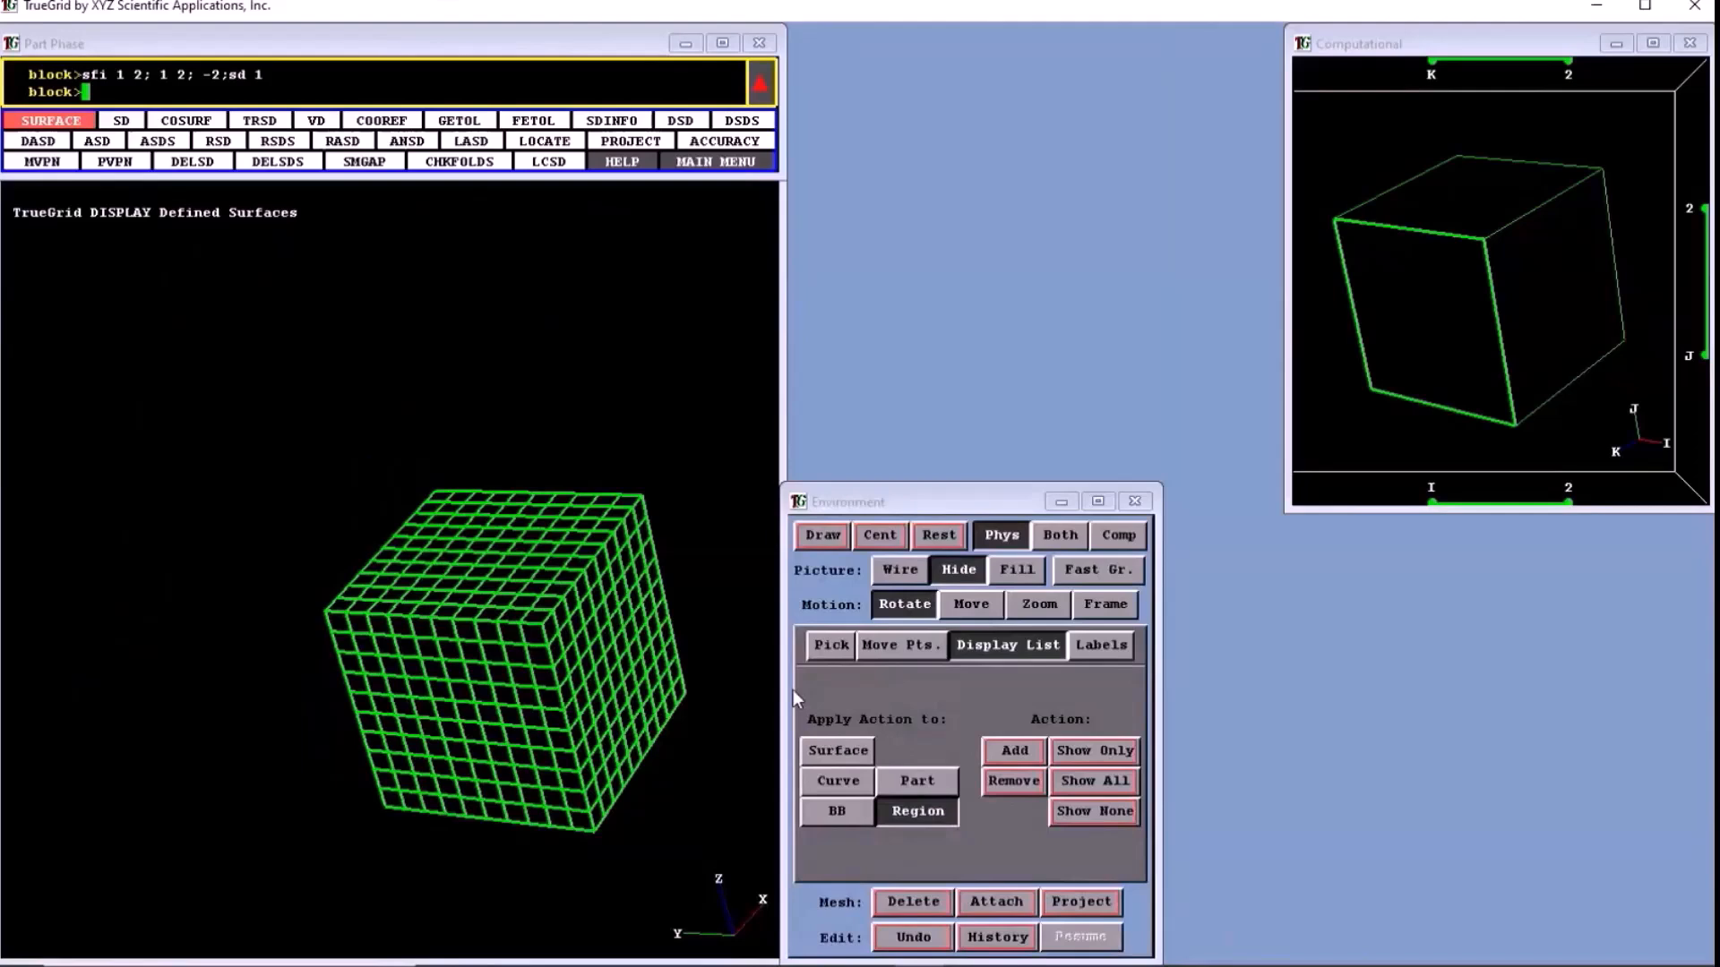
pyautogui.click(858, 743)
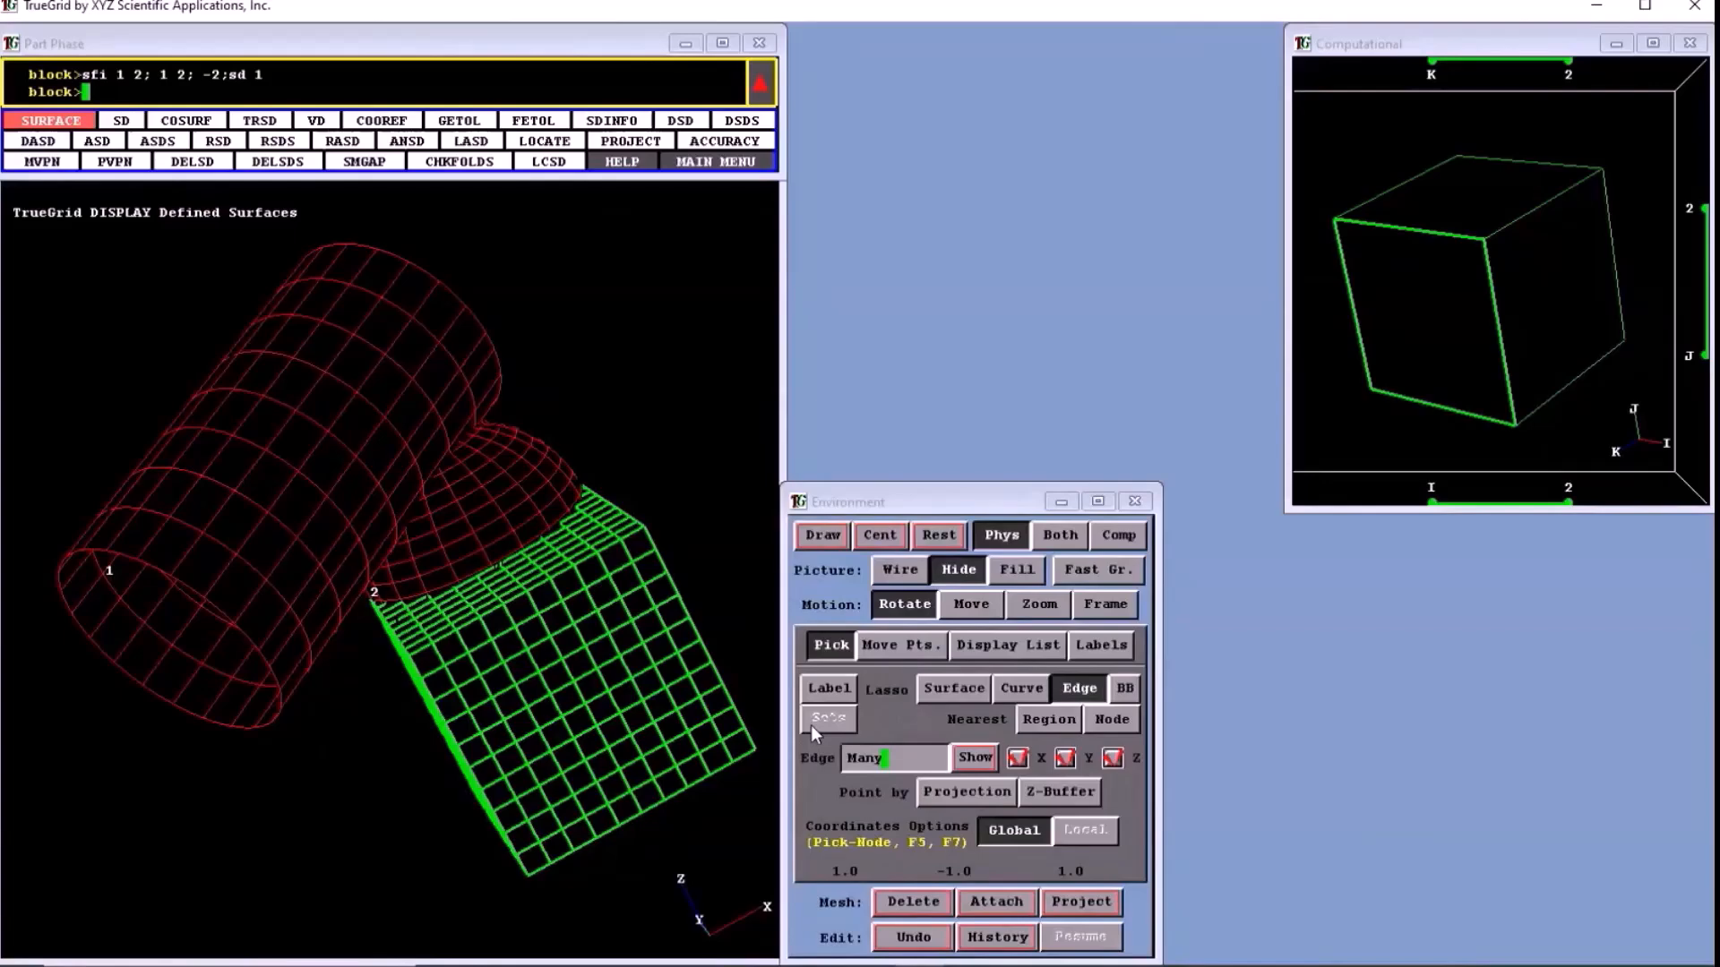
# - Using Z-Buffer point picking, move the block's corner vertex 1 1 2 onto the cylinder at about (-2.324, 0.288, 1.031)
pyautogui.moveTo(607, 722); pyautogui.dragTo(699, 206)
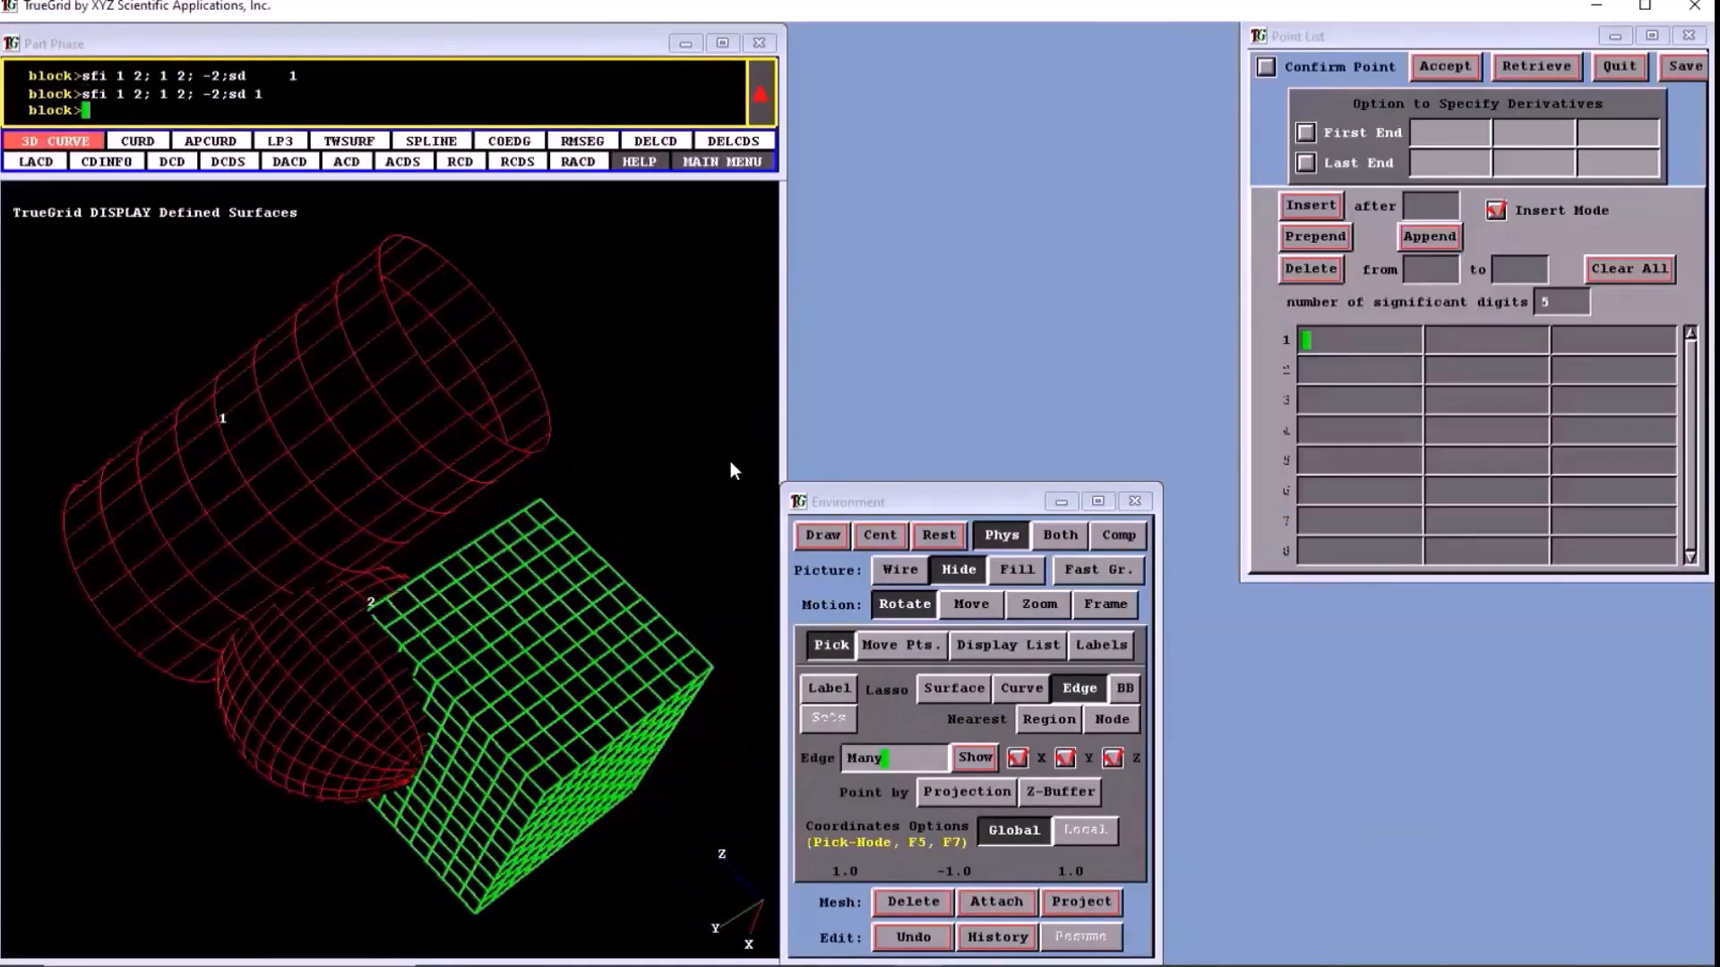
pyautogui.click(1041, 791)
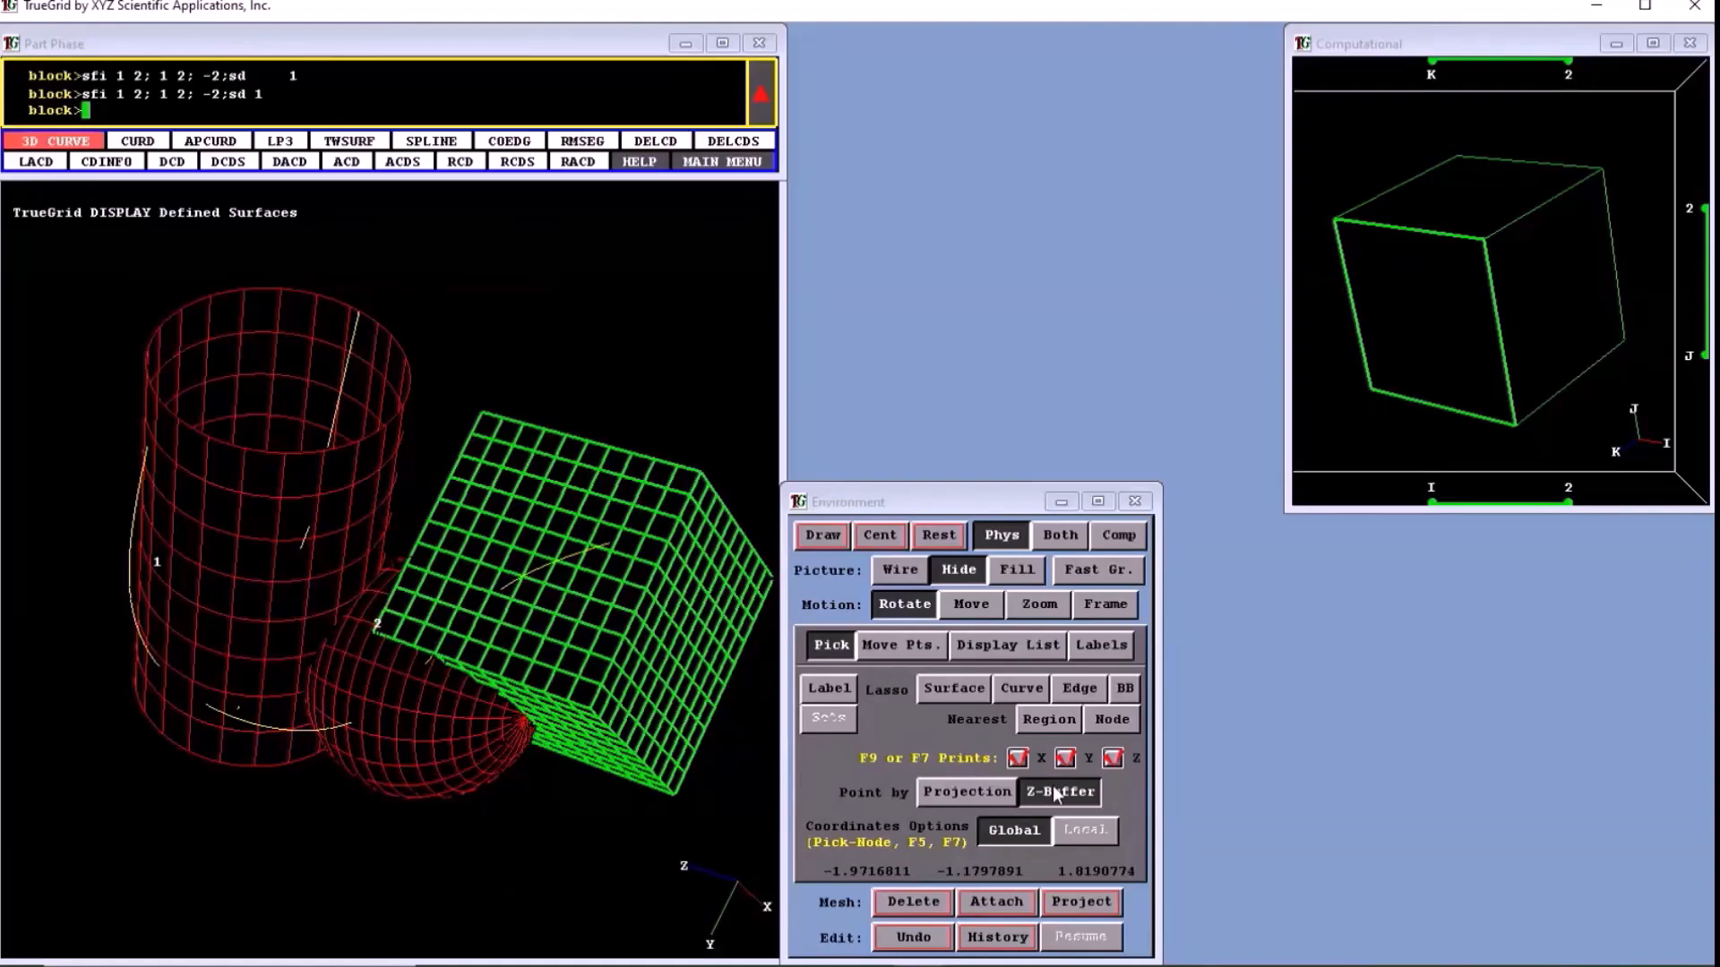
pyautogui.click(373, 463)
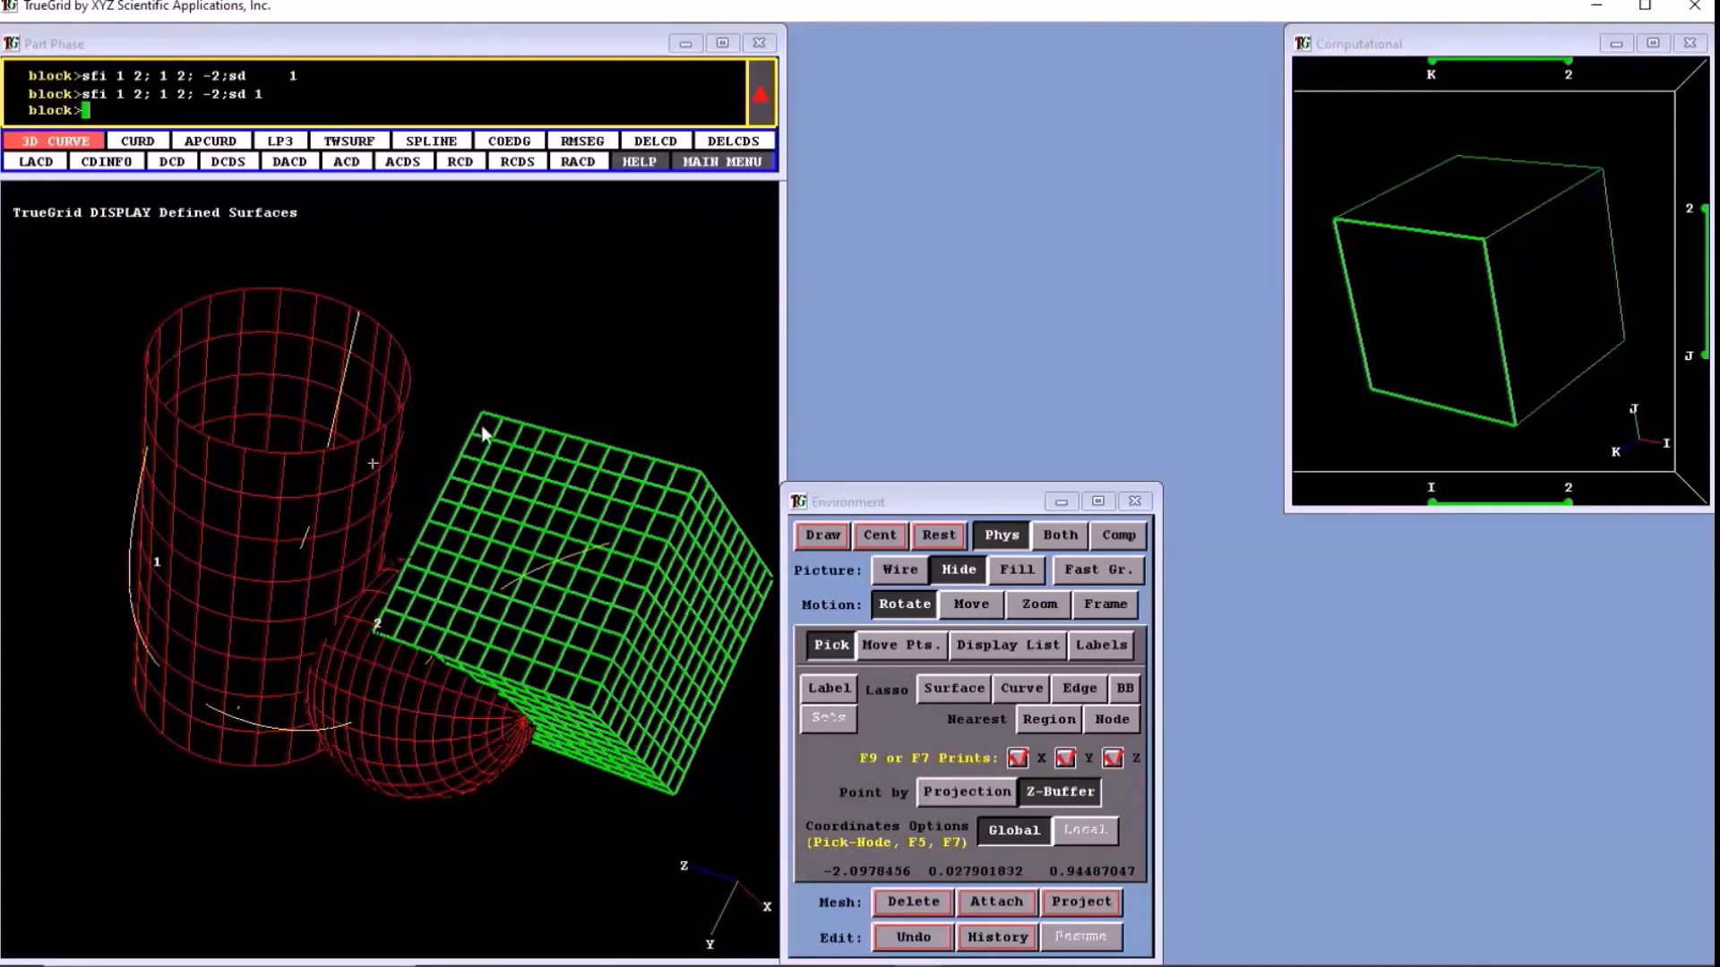
pyautogui.press('F5')
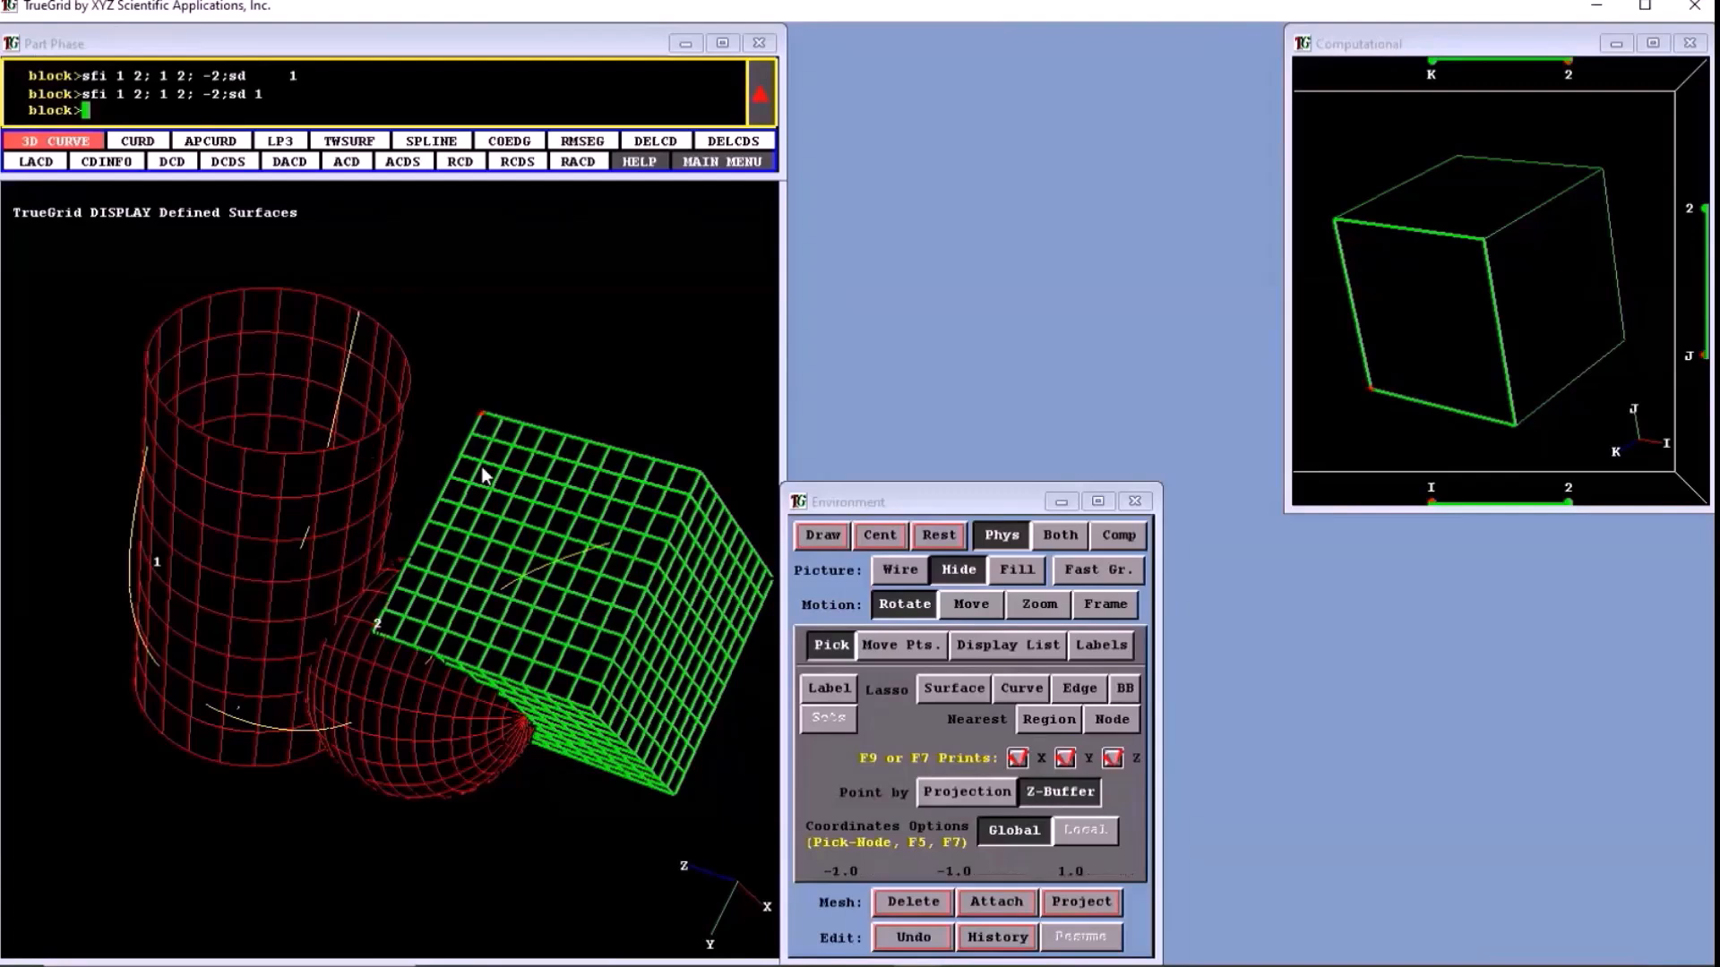
pyautogui.press('F7')
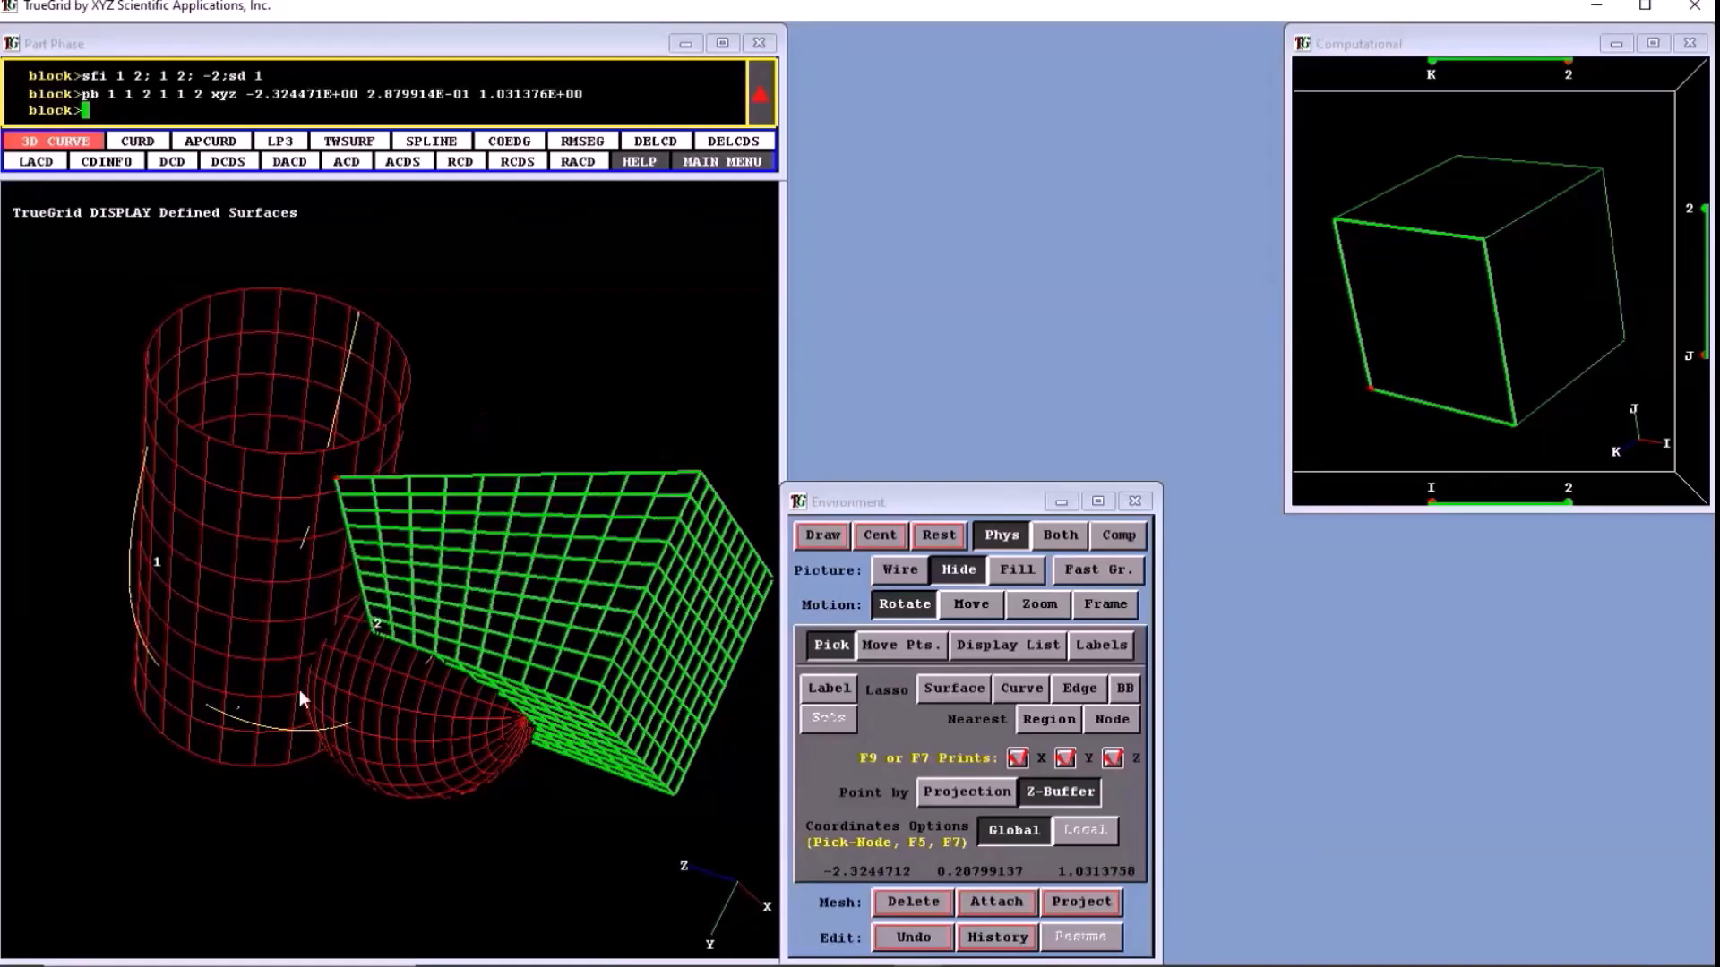
pyautogui.moveTo(299, 690); pyautogui.dragTo(331, 466)
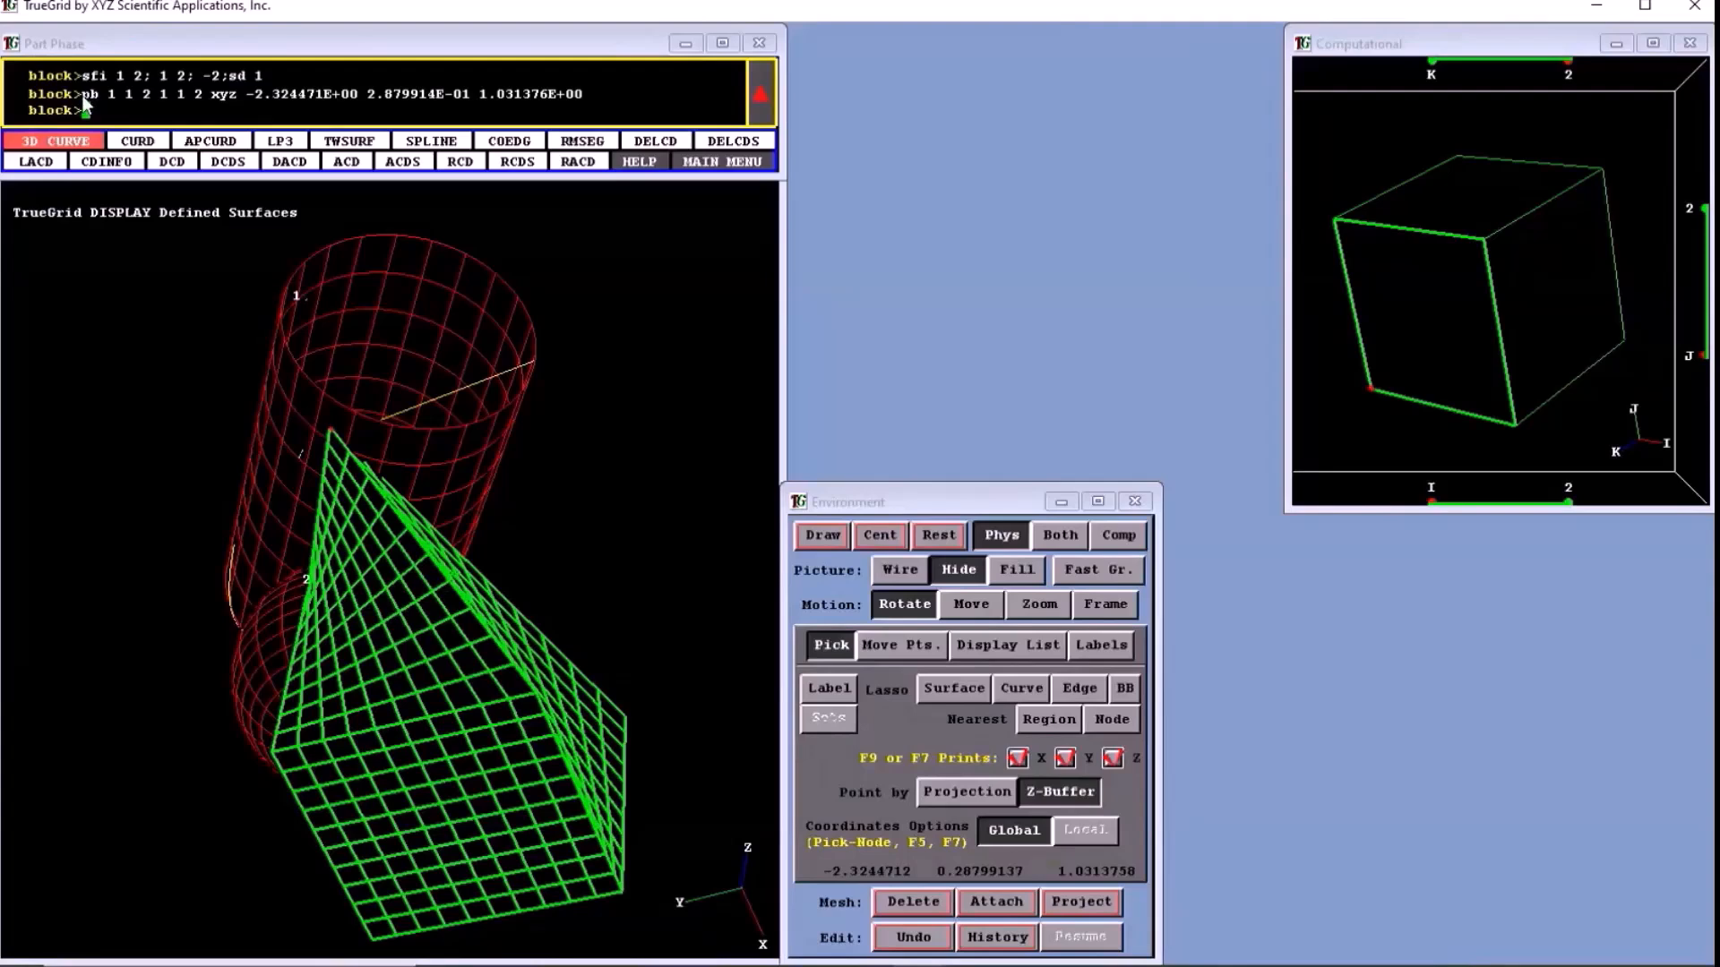
# - Examine the last pb command, highlighting its vertex indices and its xyz coordinates
pyautogui.moveTo(84, 96); pyautogui.dragTo(583, 101)
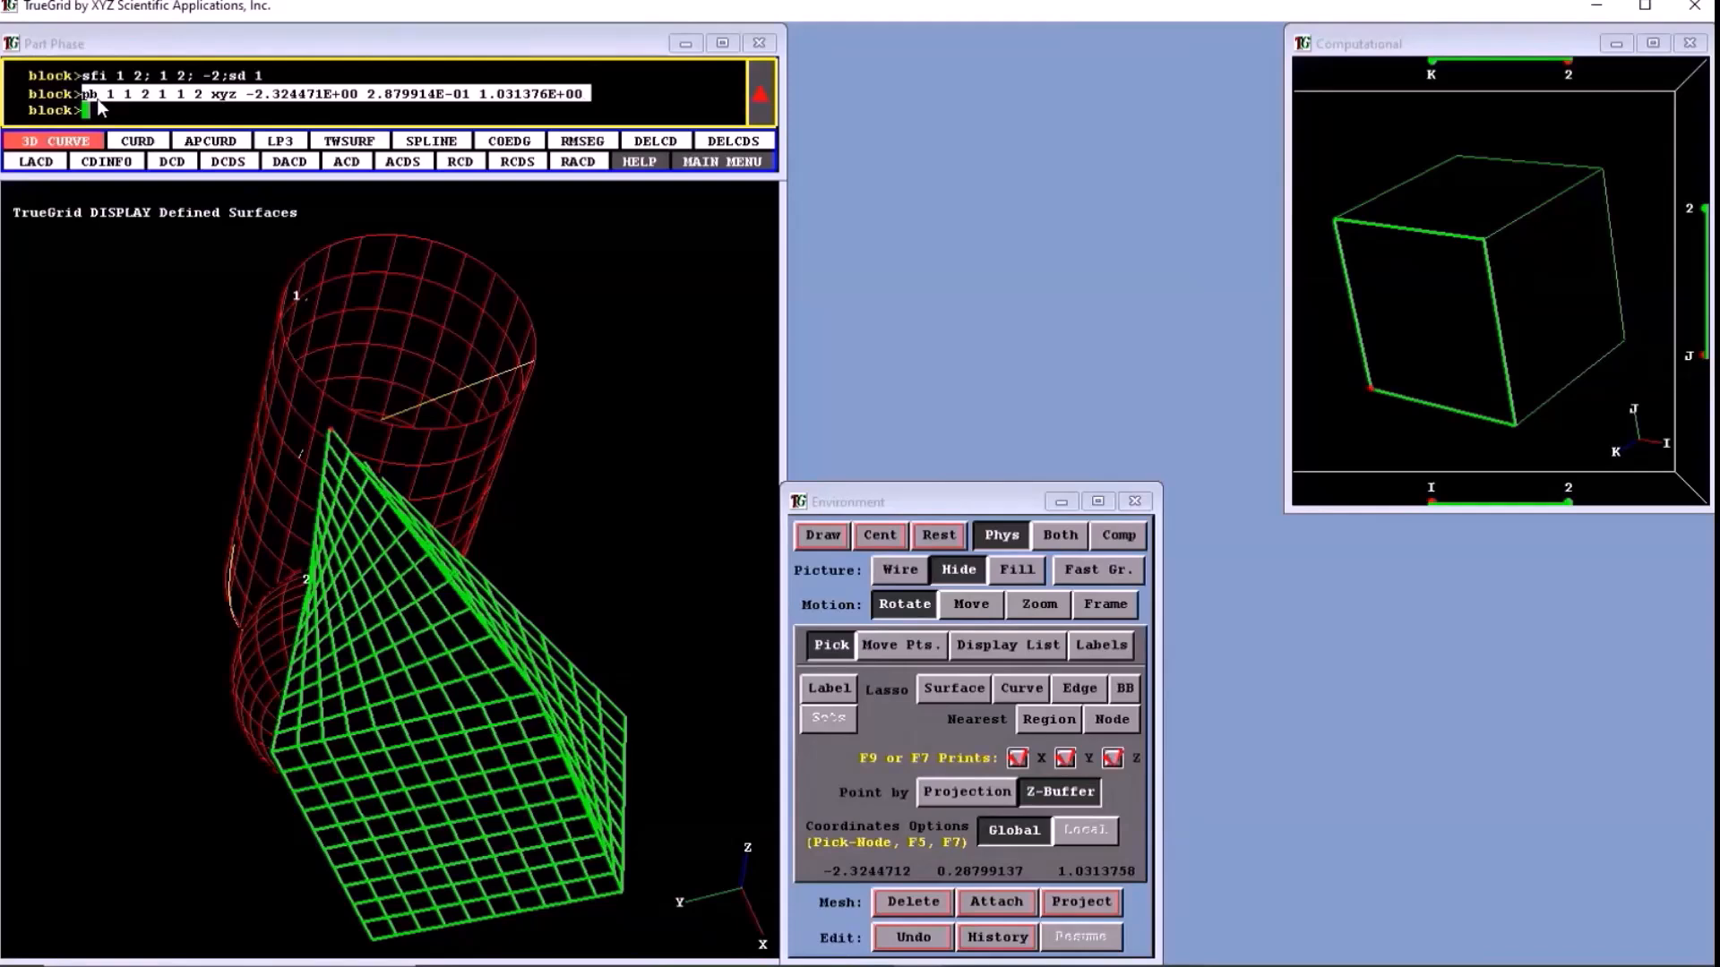
pyautogui.moveTo(107, 96); pyautogui.dragTo(201, 97)
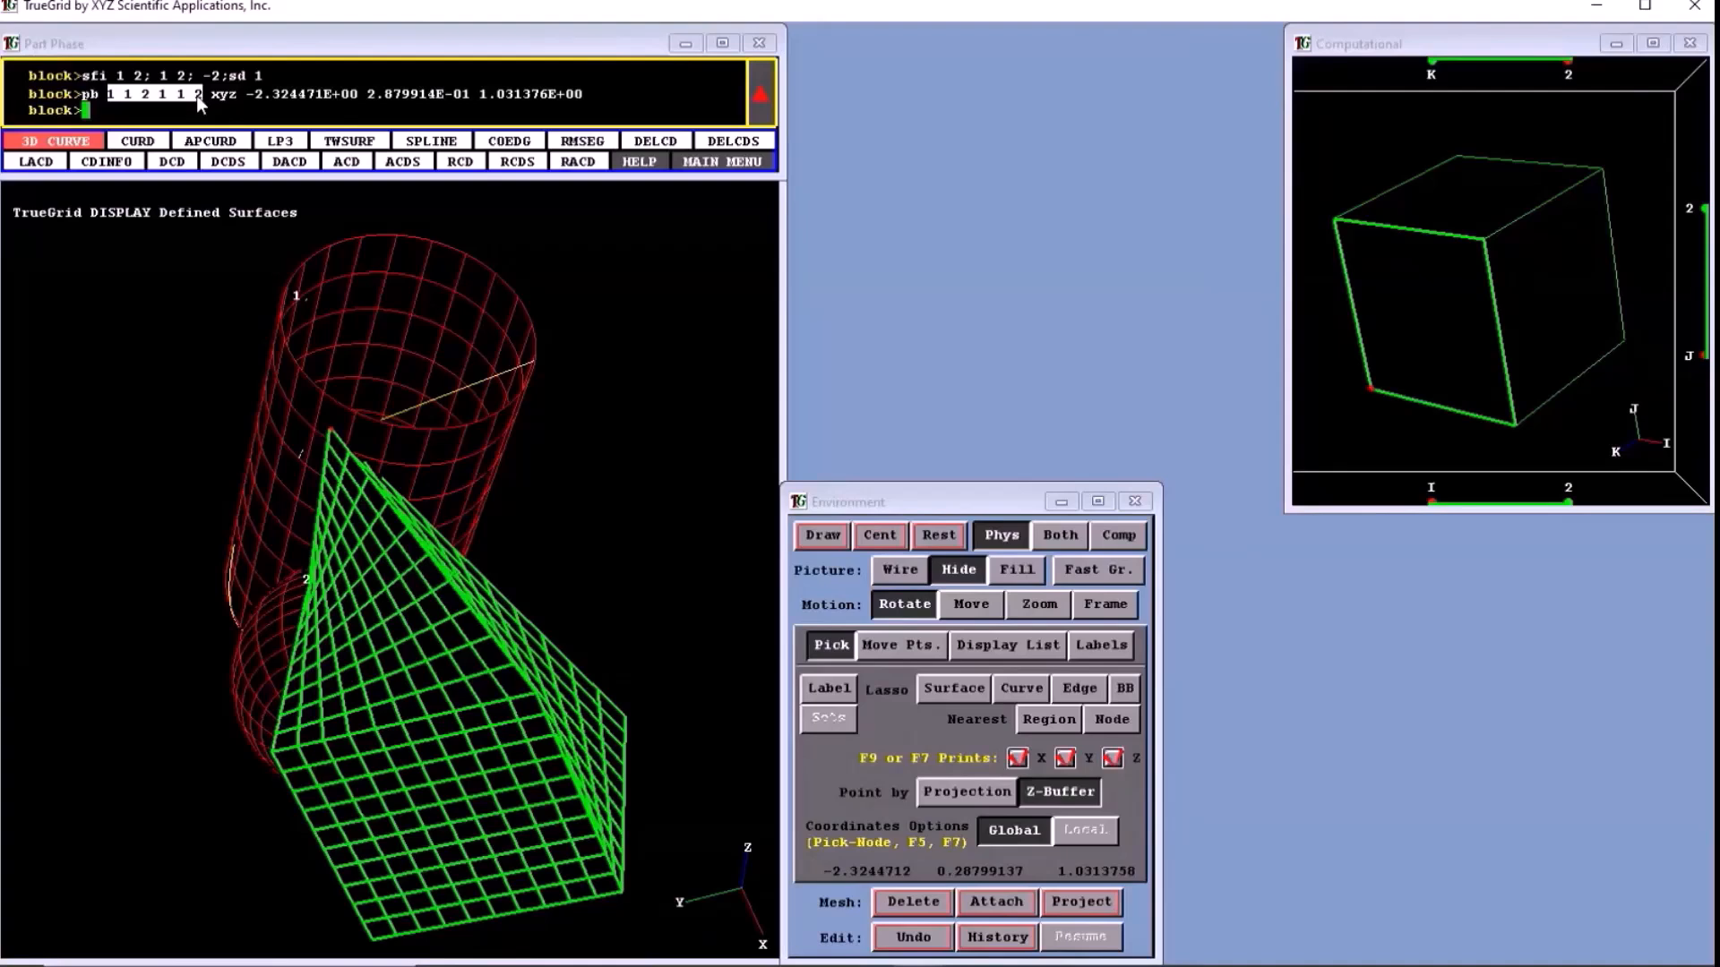
pyautogui.moveTo(211, 95); pyautogui.dragTo(586, 97)
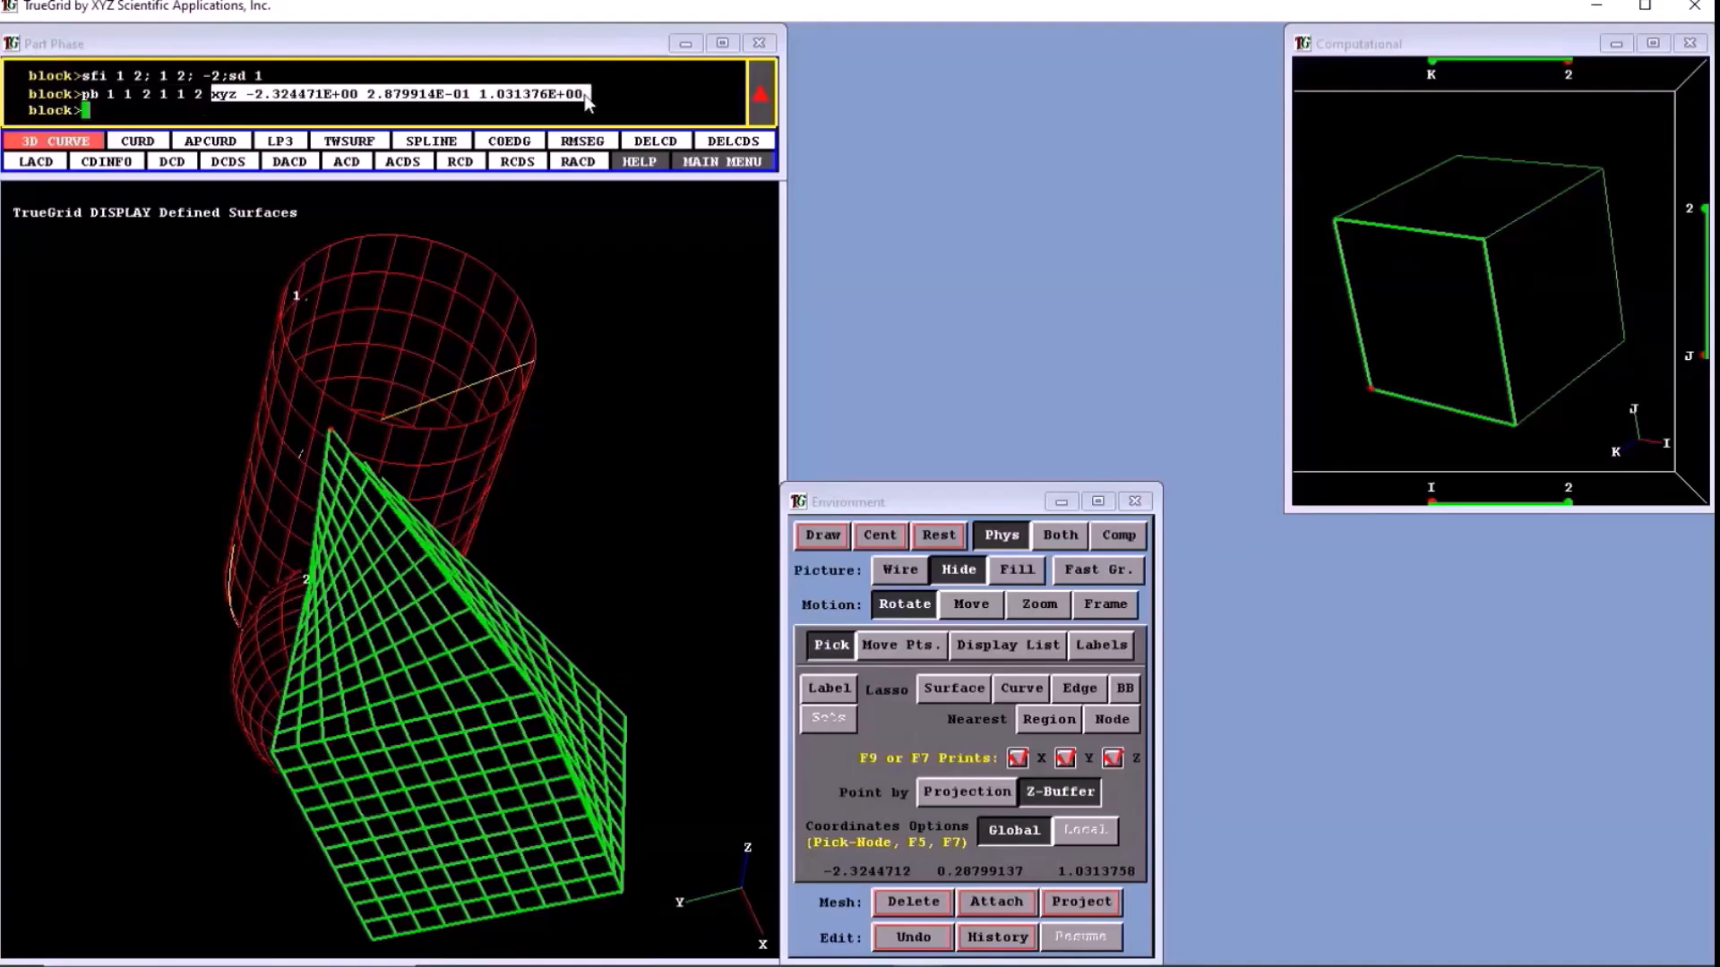
pyautogui.click(105, 93)
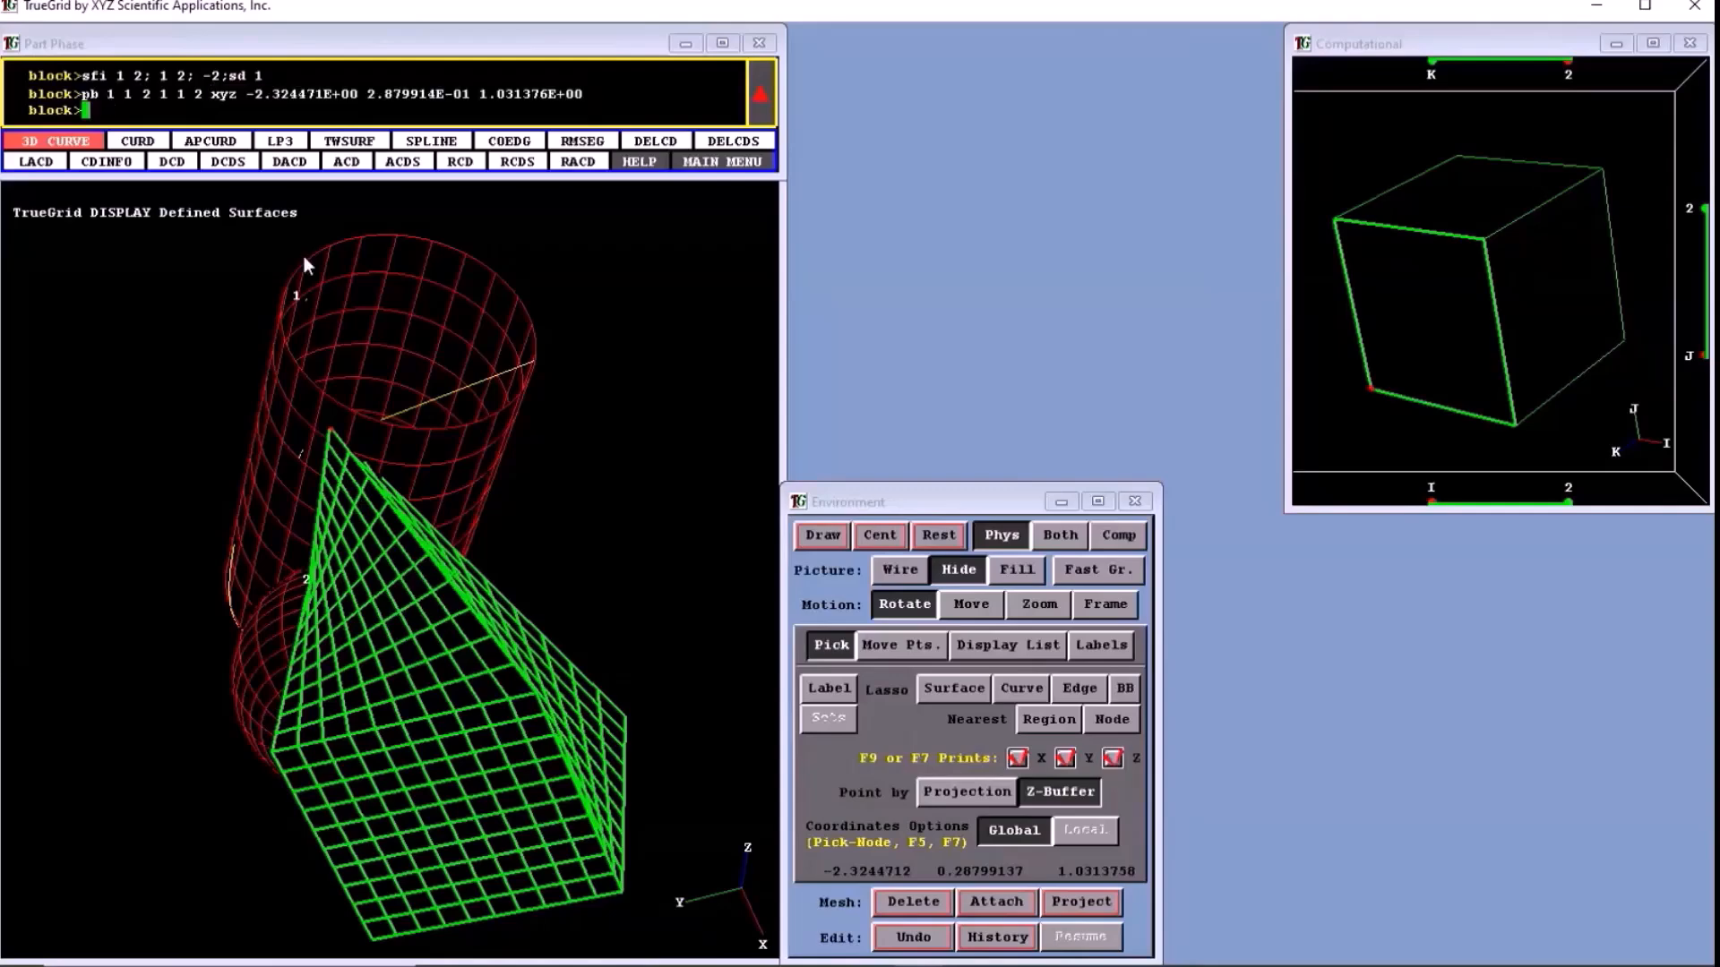
# - Move corner vertex 1 1 2 with Z-Buffer picking to another cylinder point at about (-1.484, -0.386, 1.232)
pyautogui.moveTo(304, 256); pyautogui.dragTo(830, 761)
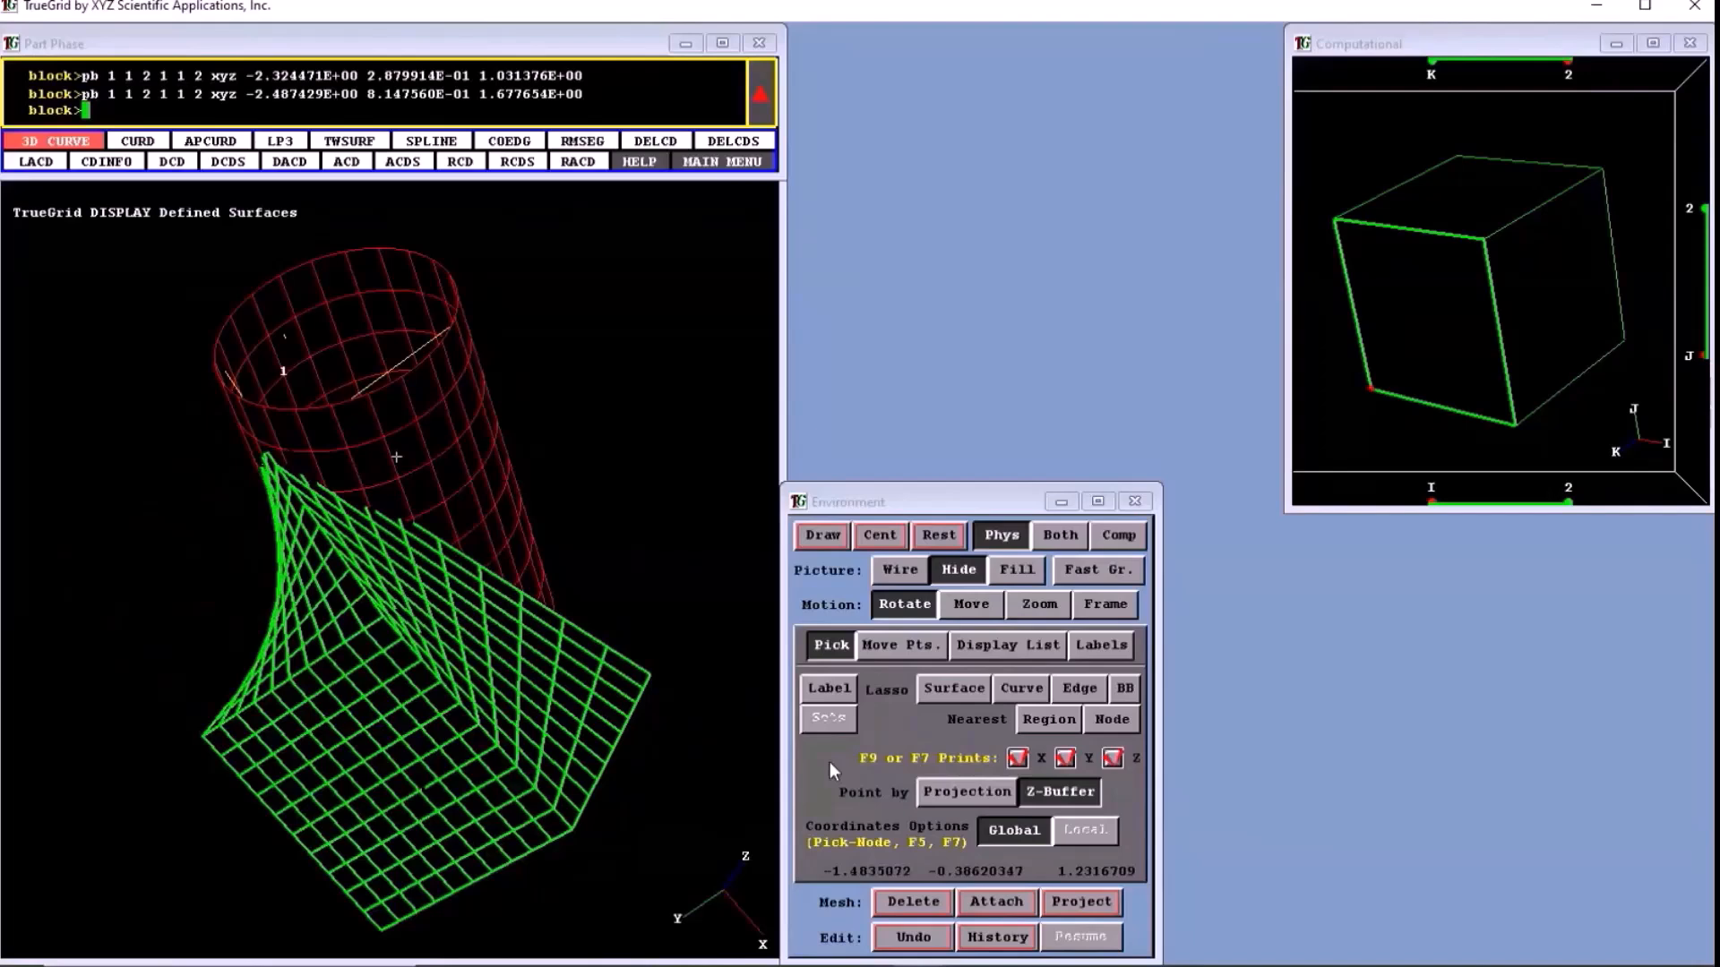
pyautogui.click(996, 902)
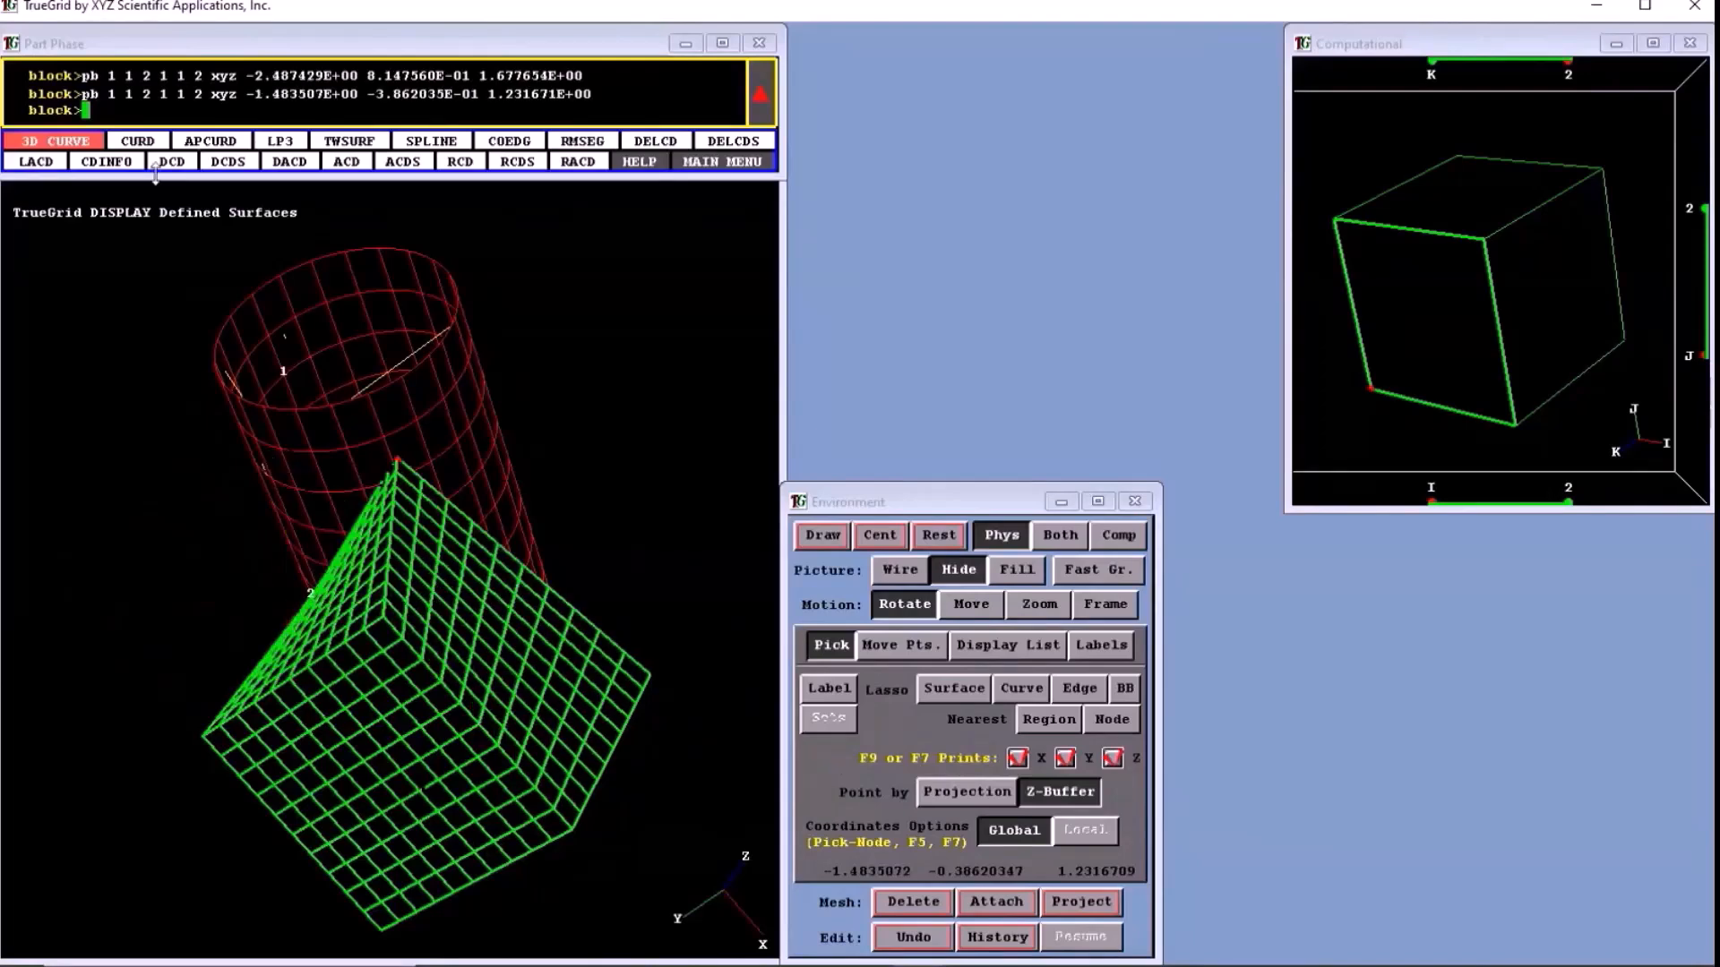
pyautogui.moveTo(362, 643); pyautogui.dragTo(437, 643, button='middle')
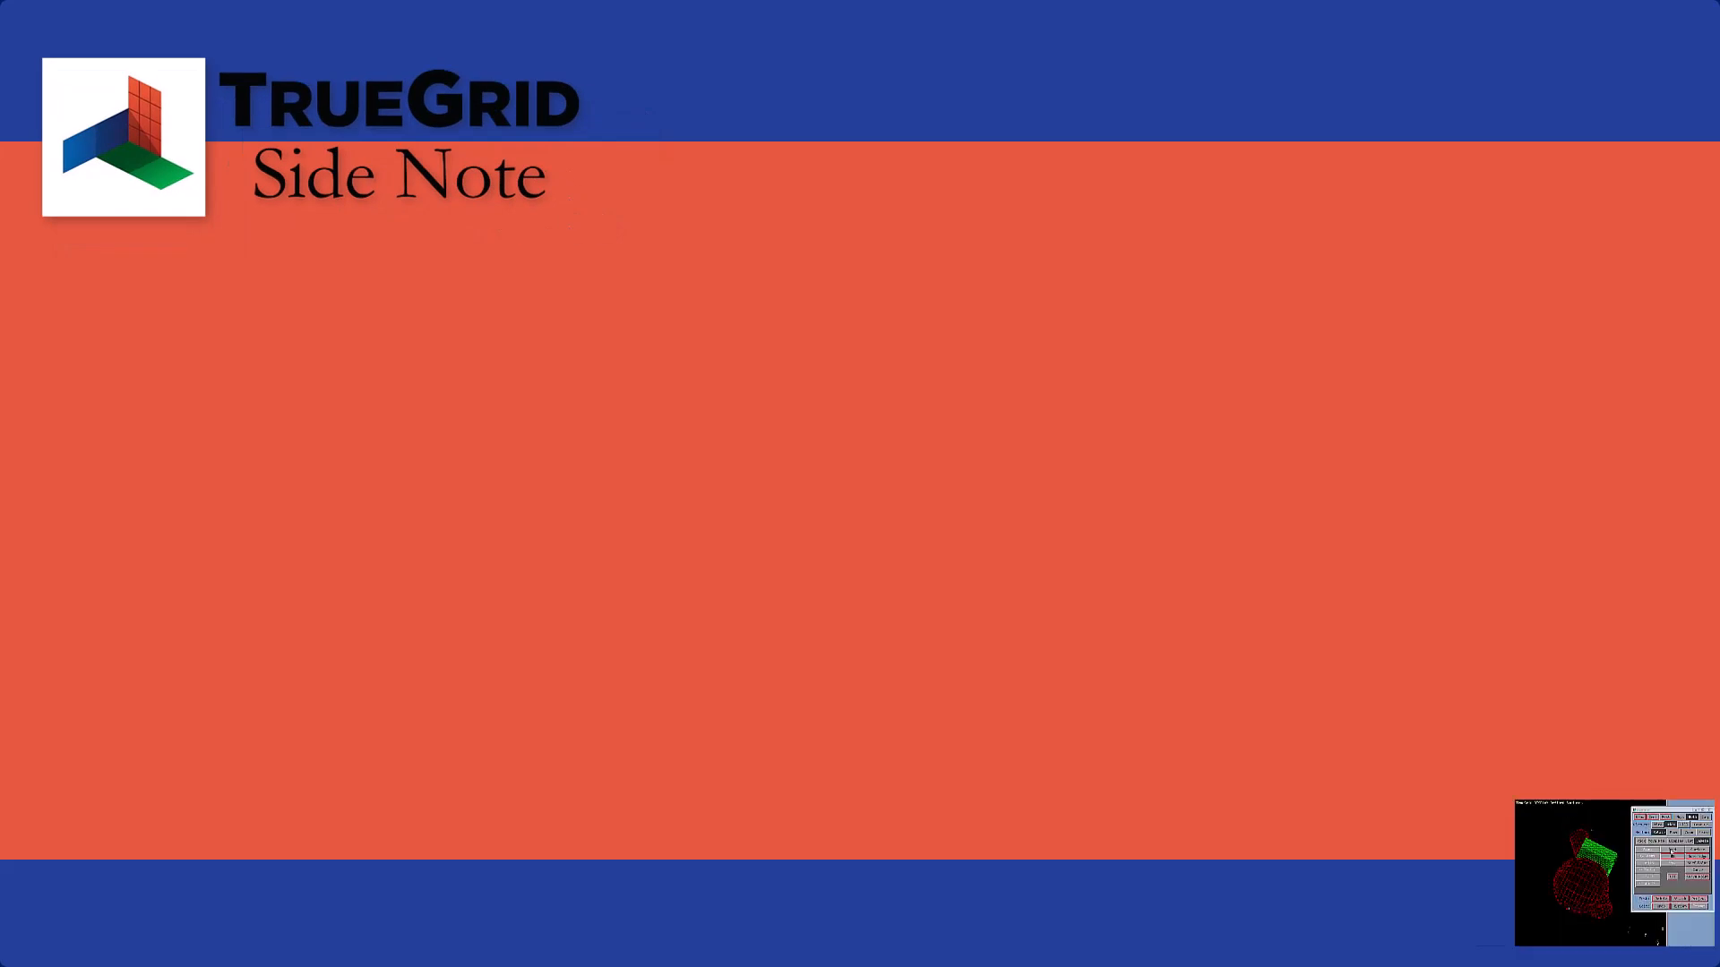
# - Label the surfaces, their edges and their points in turn, and inspect the surface point labels from several angles
pyautogui.click(1616, 466)
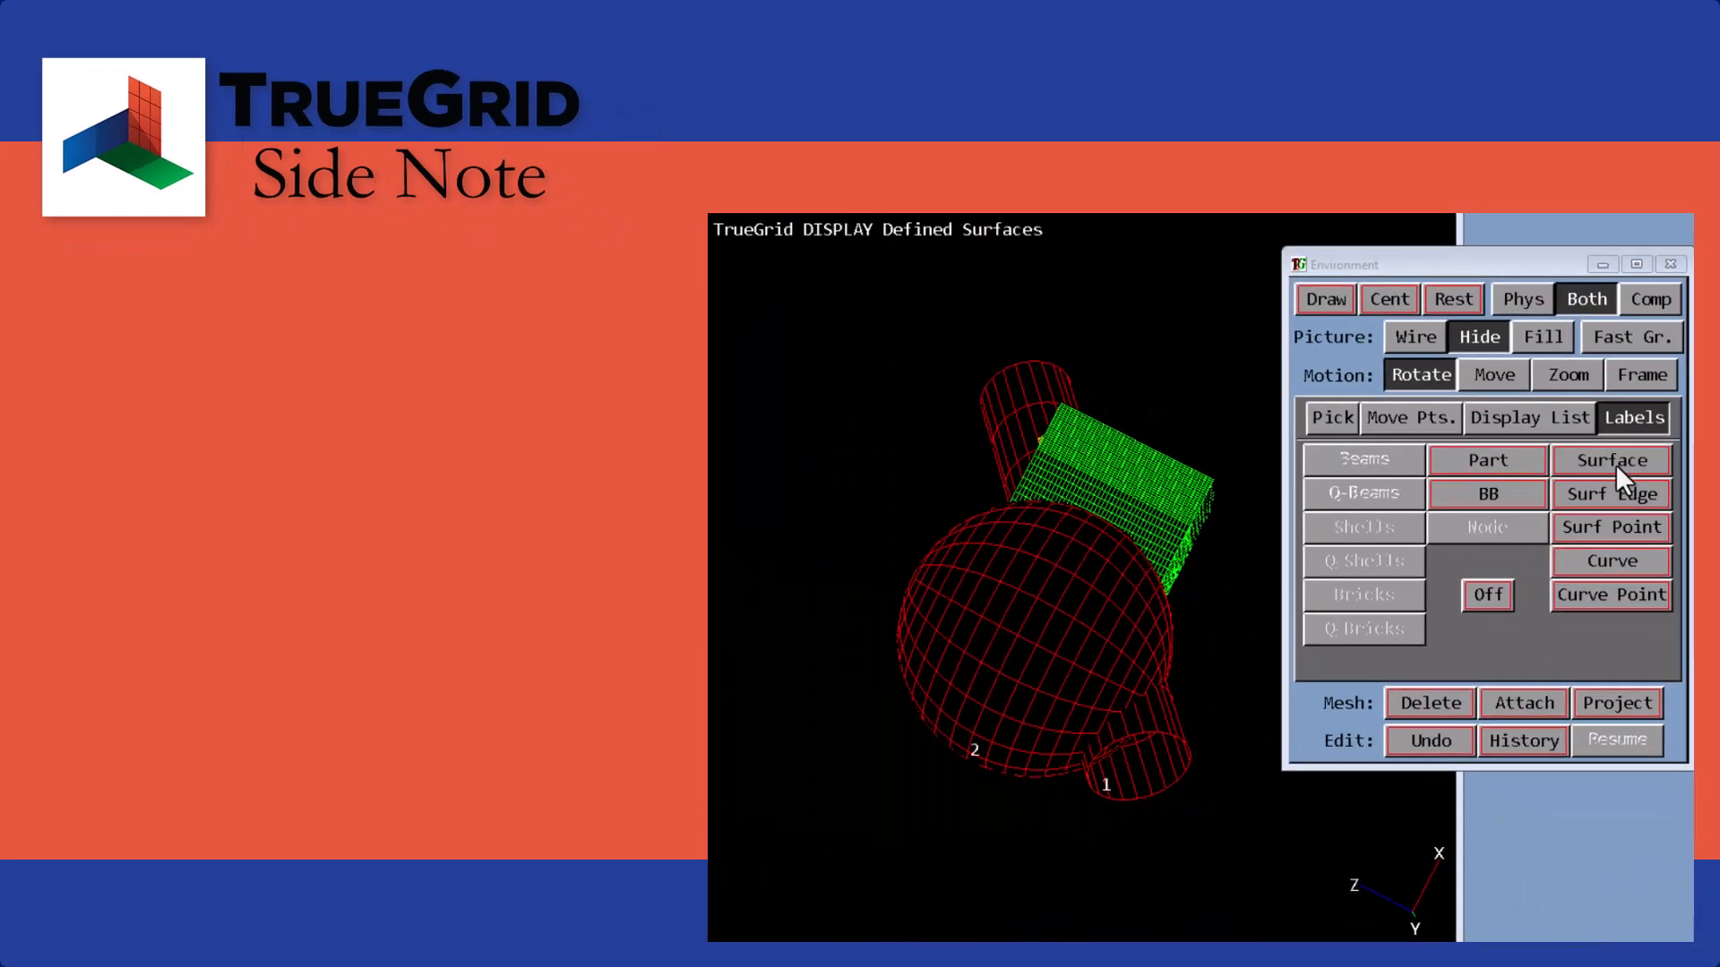
pyautogui.click(1616, 493)
pyautogui.click(1600, 528)
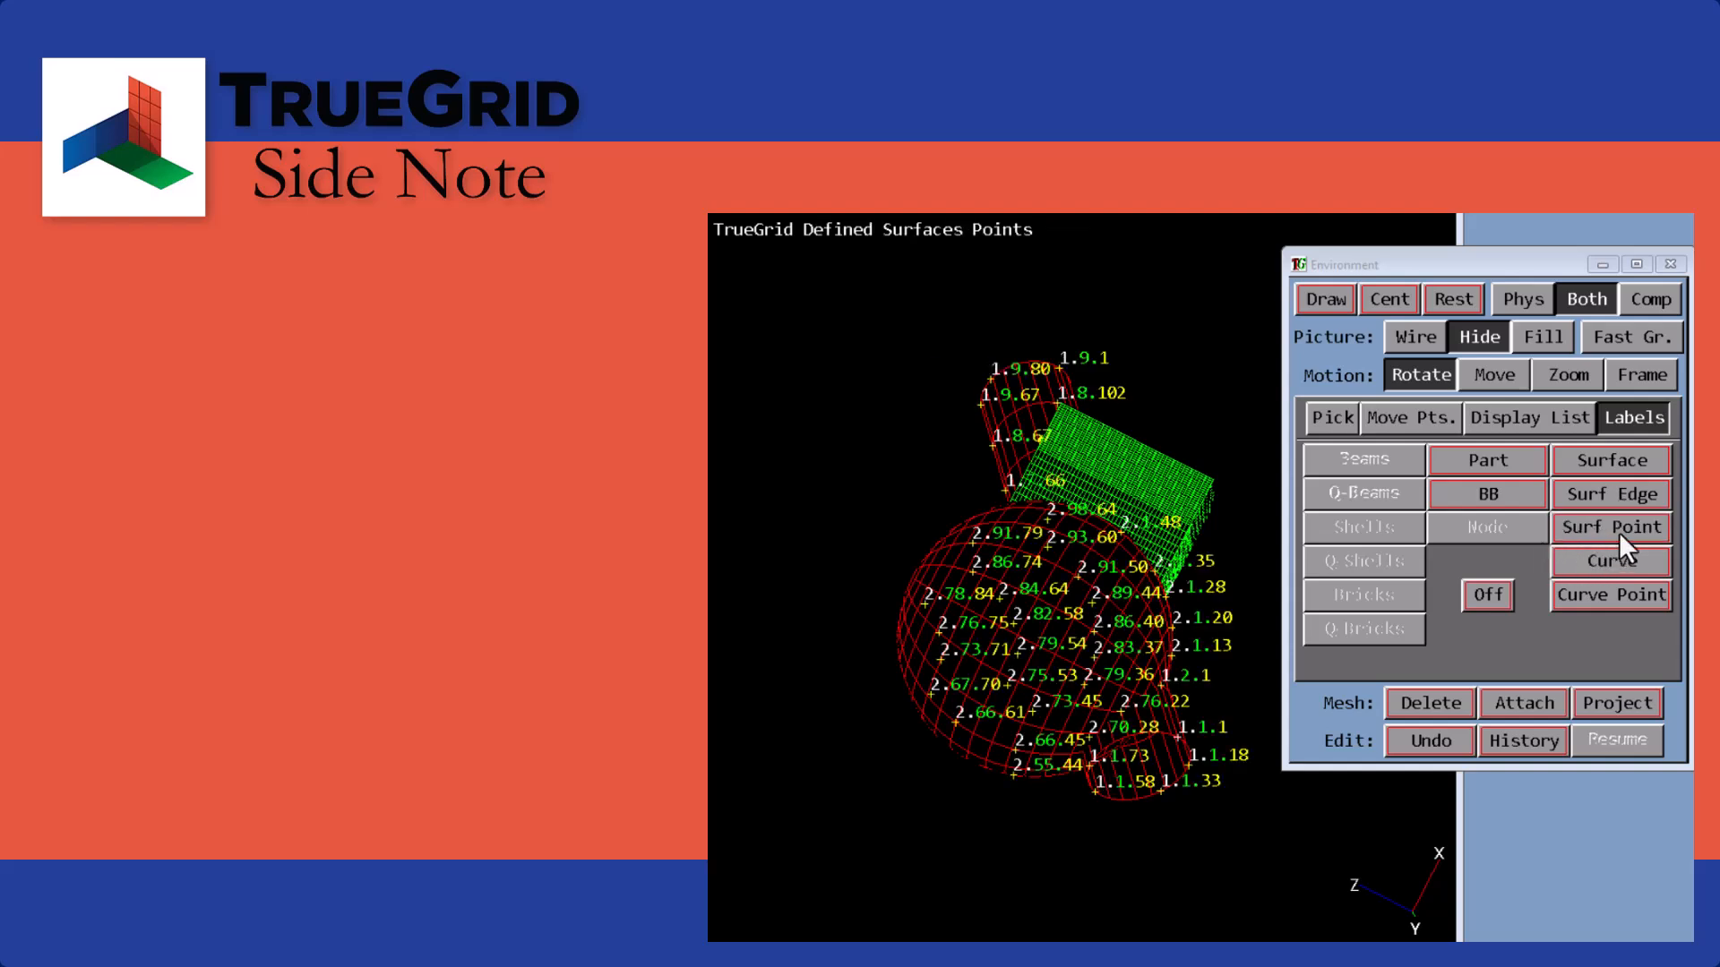
pyautogui.moveTo(1191, 550); pyautogui.dragTo(947, 604)
pyautogui.moveTo(964, 523); pyautogui.dragTo(957, 611)
pyautogui.moveTo(1069, 646); pyautogui.dragTo(944, 541)
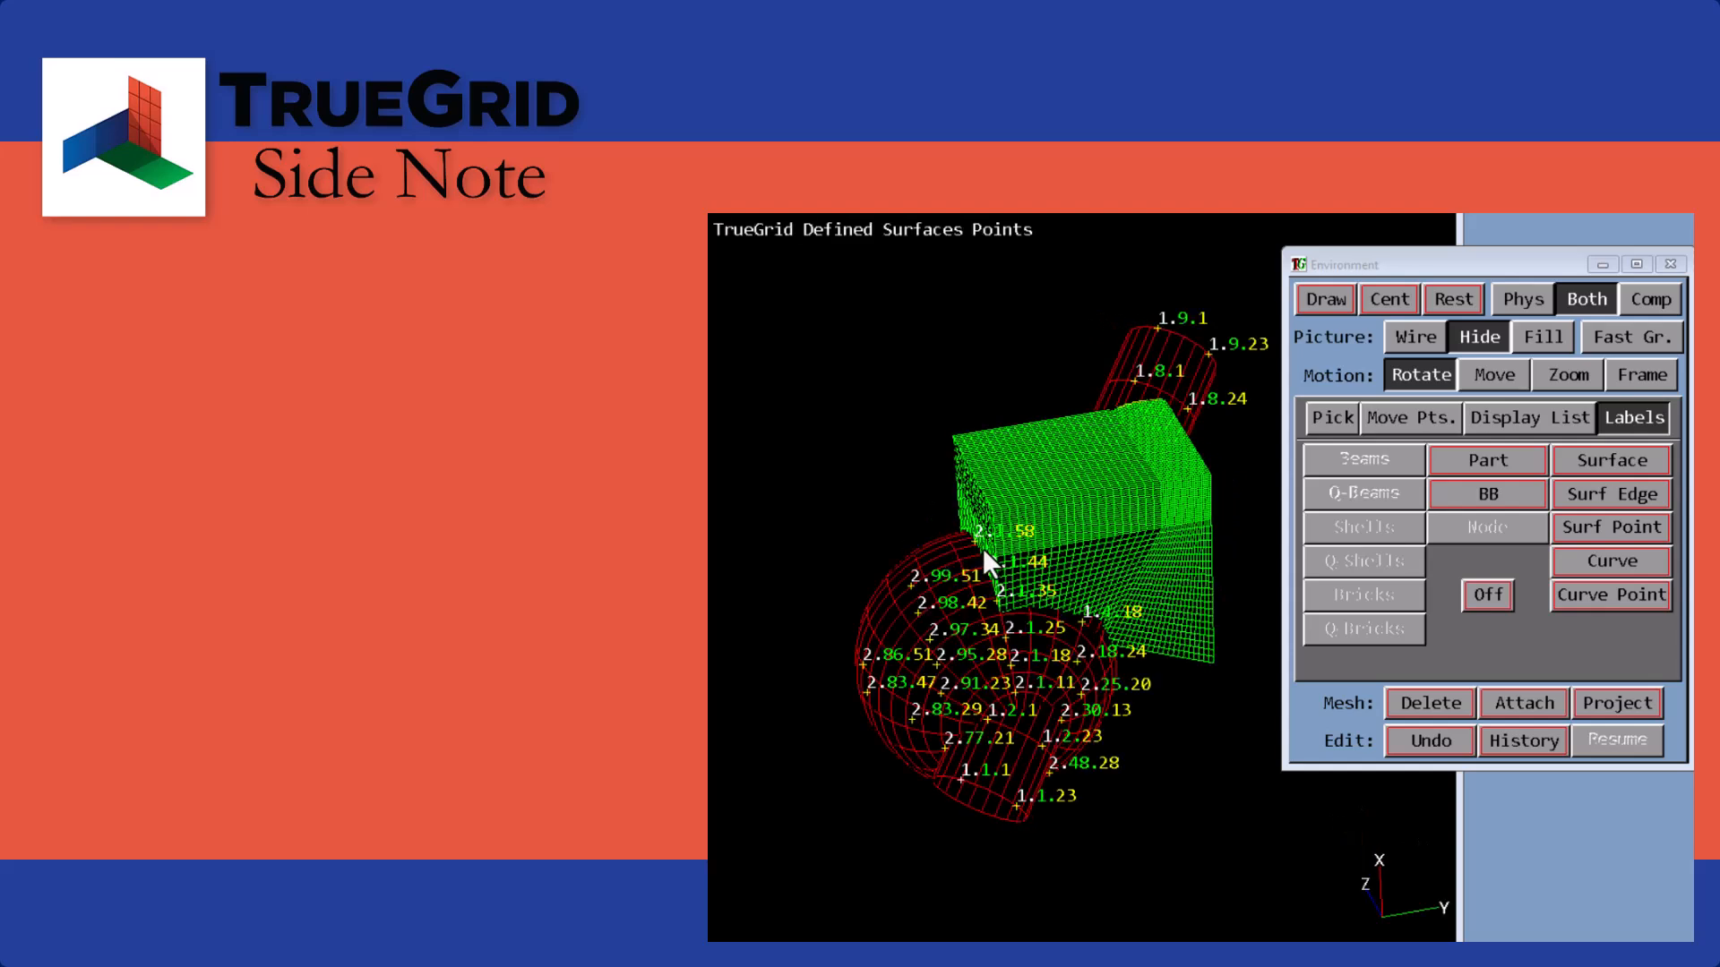
# - Show the surface number labels, bring back the surface point labels, and return to picking
pyautogui.click(1595, 460)
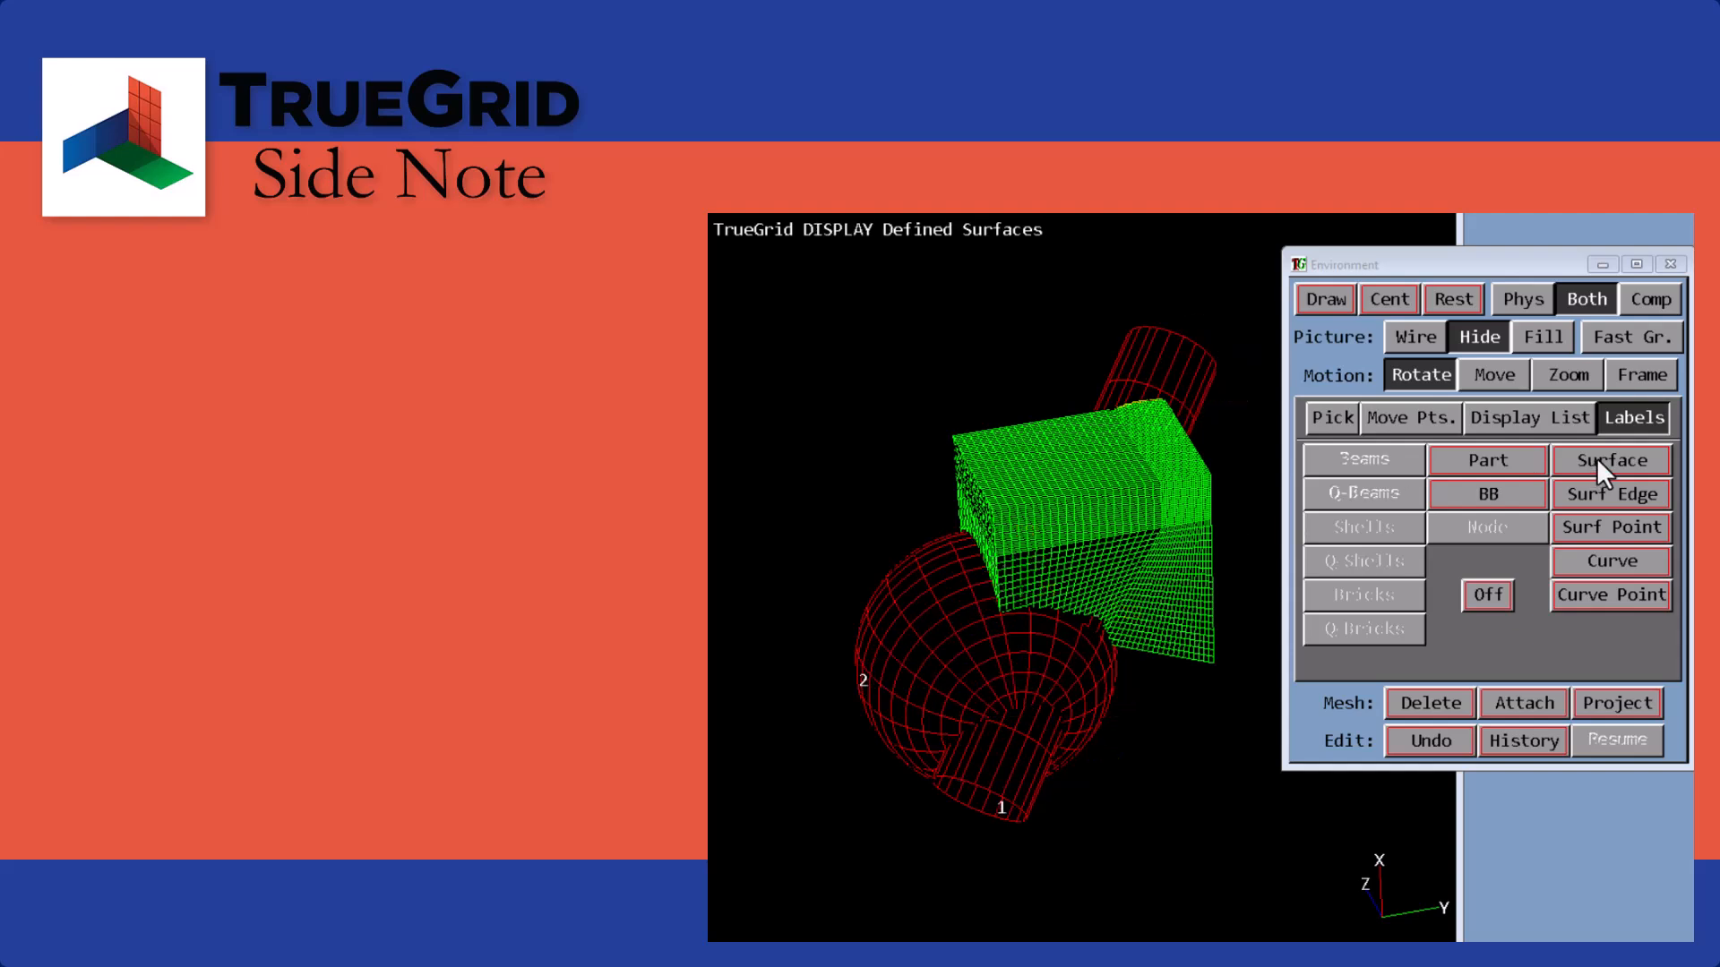
pyautogui.click(1609, 528)
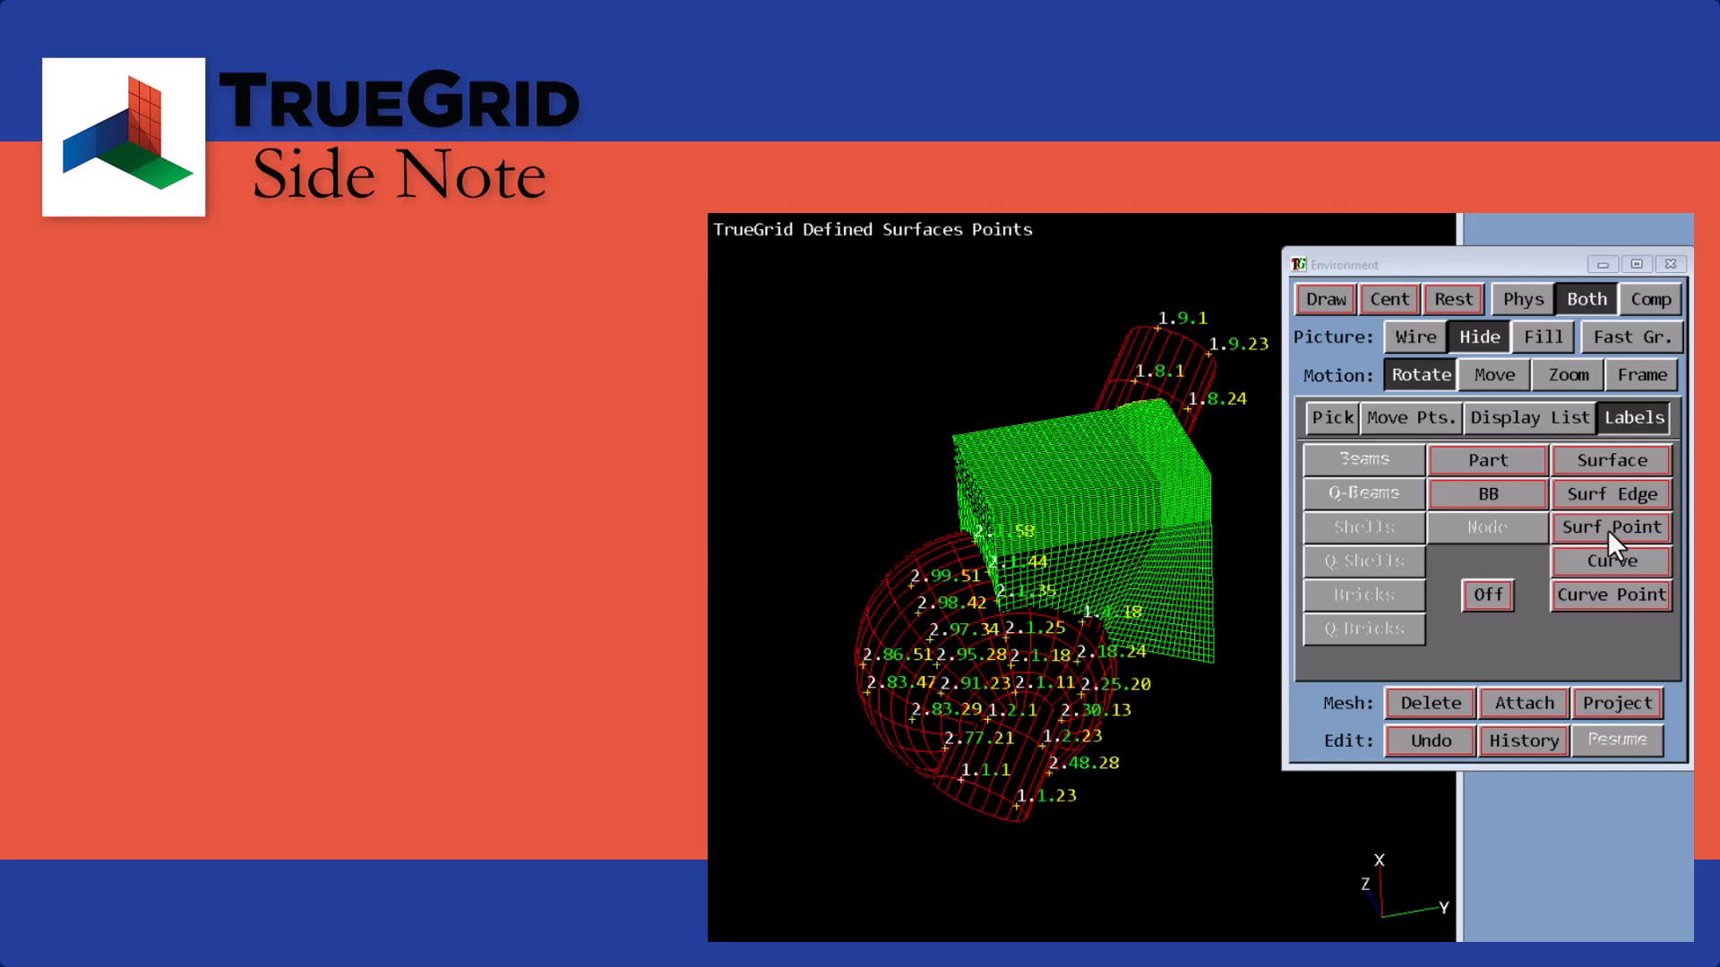
pyautogui.click(1330, 421)
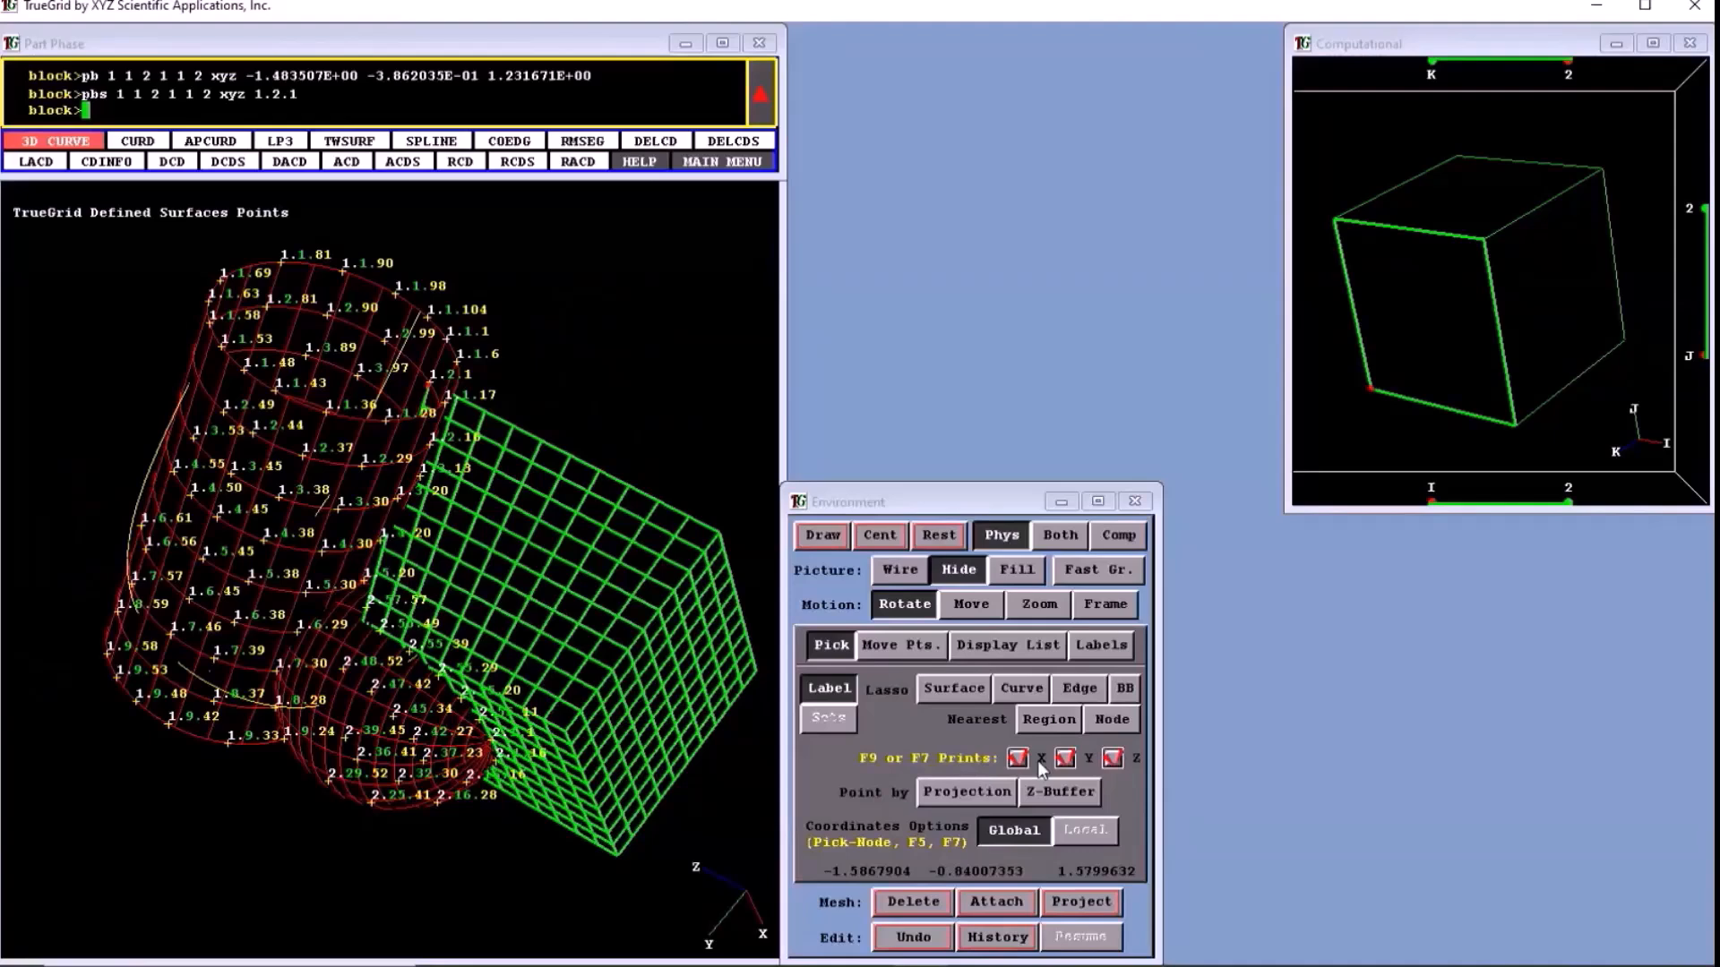
# - Restrict the attachment to the Y coordinate and attach vertex 1 2 2 to the labelled surface point 1.5.30
pyautogui.click(1112, 759)
pyautogui.click(1018, 758)
pyautogui.click(316, 587)
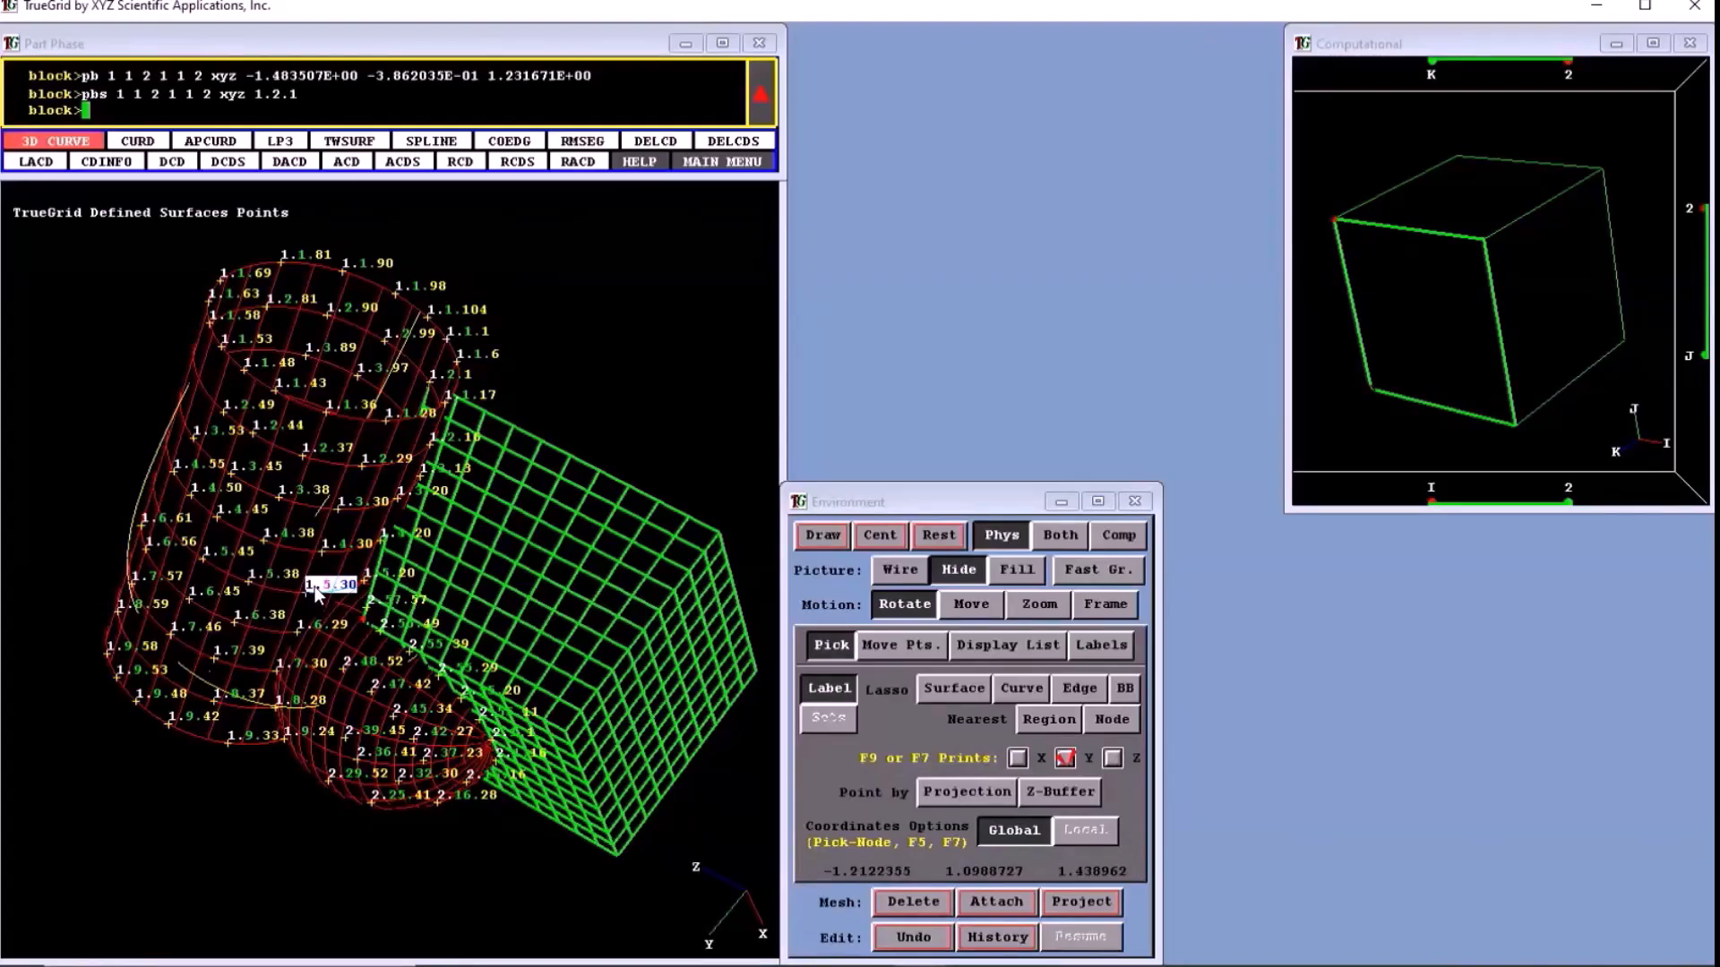
pyautogui.click(1005, 912)
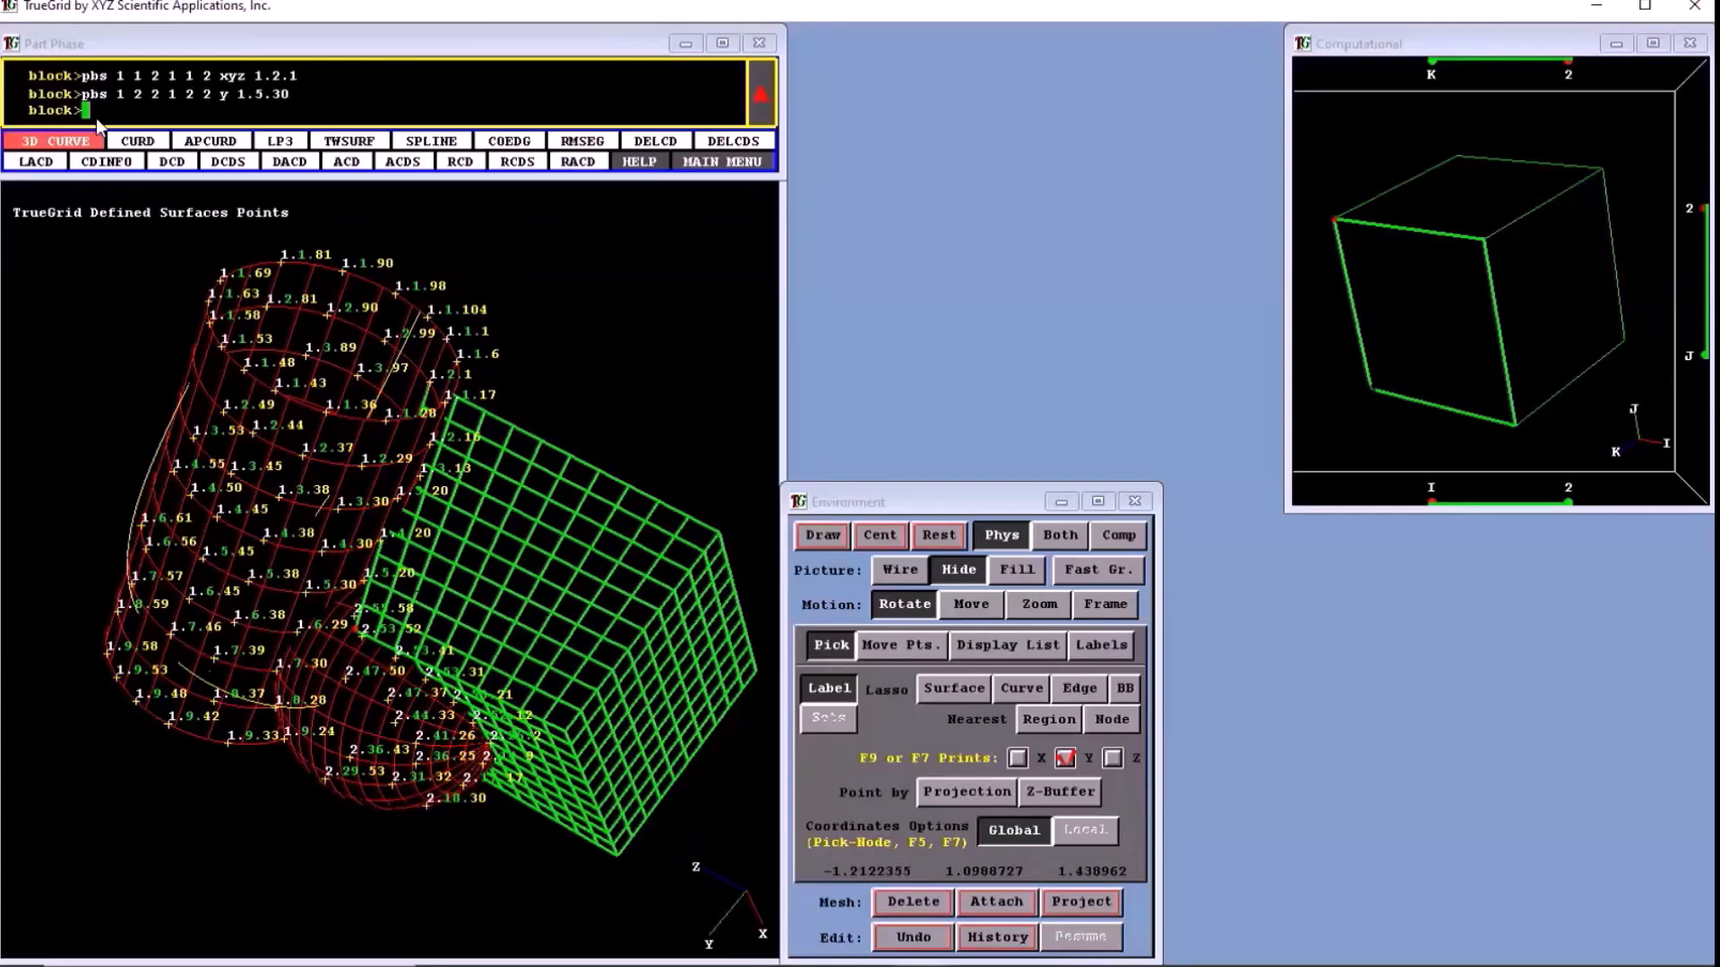
# - Re-enable the X and Z coordinates and attach vertex 1 1 1 to the nearby mesh node 1 1 2
pyautogui.moveTo(439, 631); pyautogui.dragTo(296, 681, button='middle')
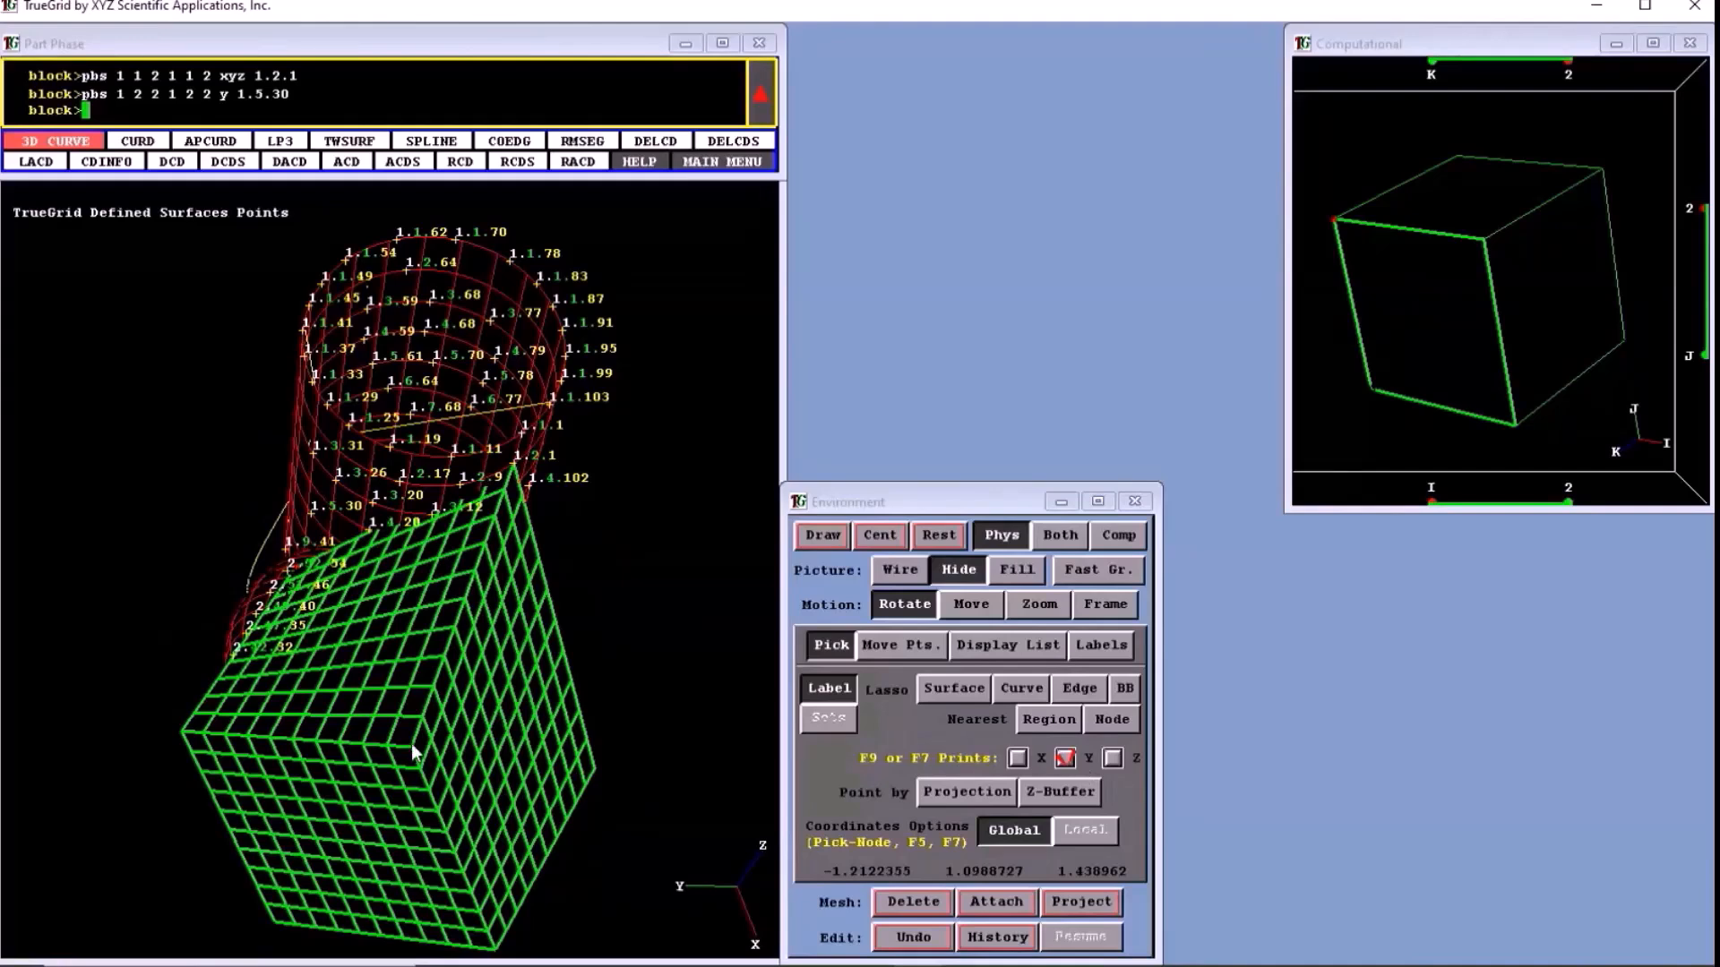
pyautogui.click(411, 746)
pyautogui.click(1112, 758)
pyautogui.click(1018, 758)
pyautogui.click(455, 761)
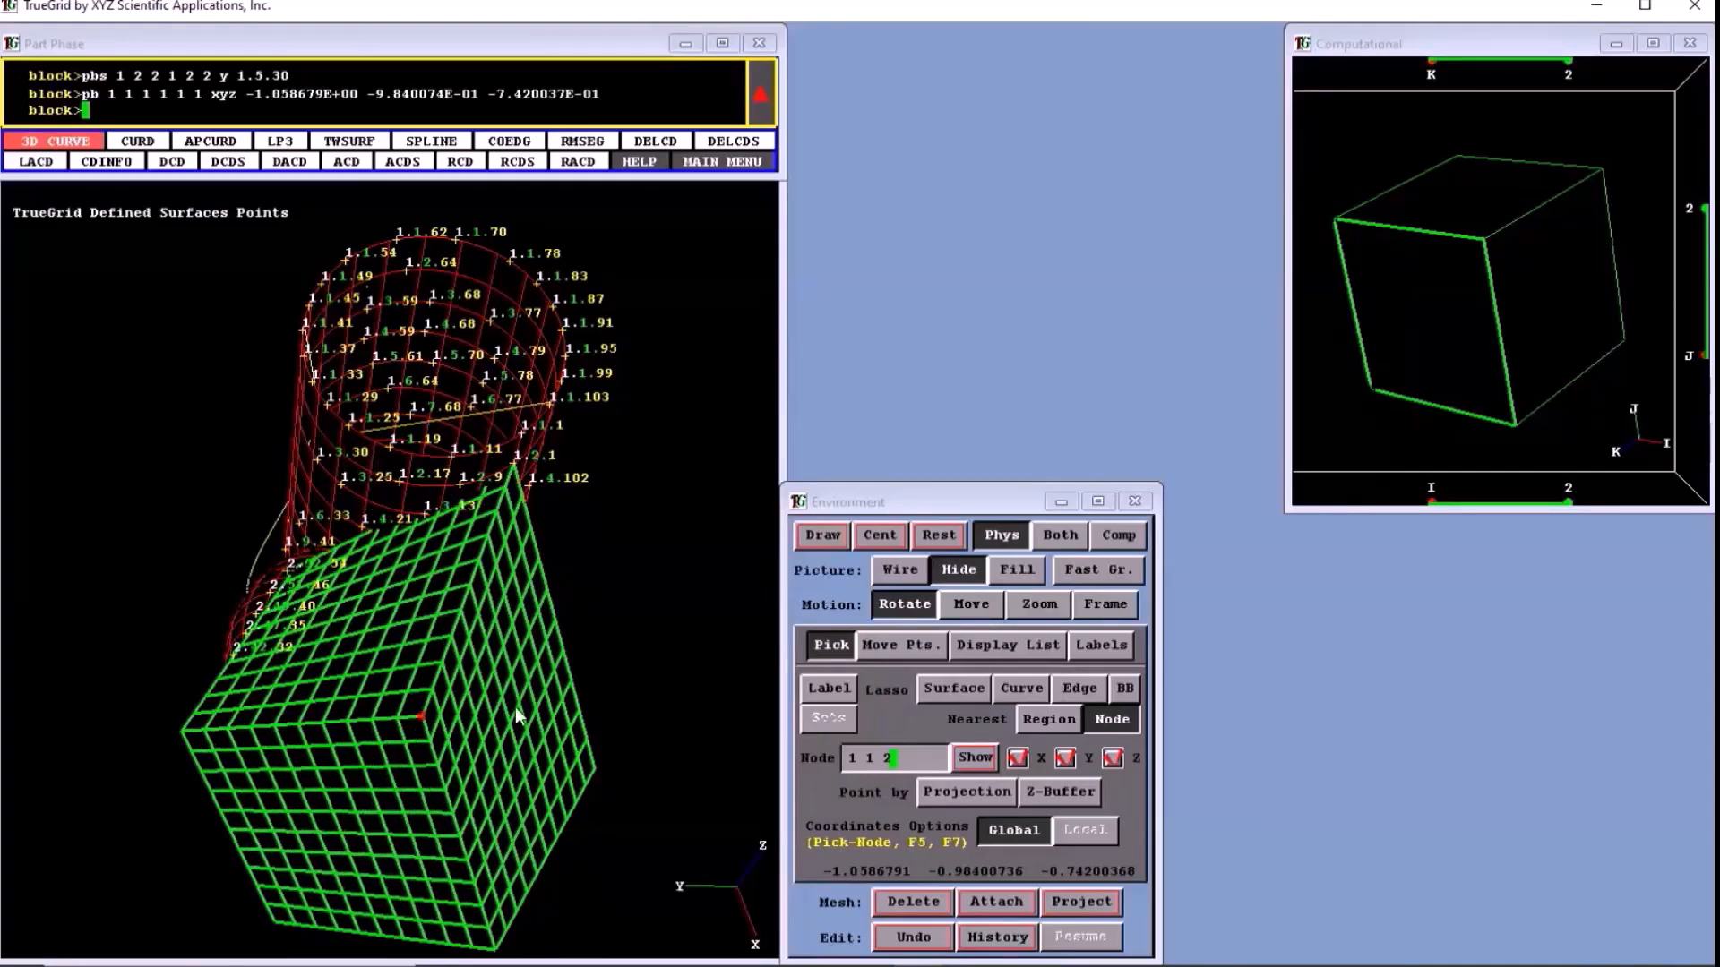
# - Inspect the attached vertex from several sides and turn off the surface point labels
pyautogui.moveTo(449, 782); pyautogui.dragTo(314, 667)
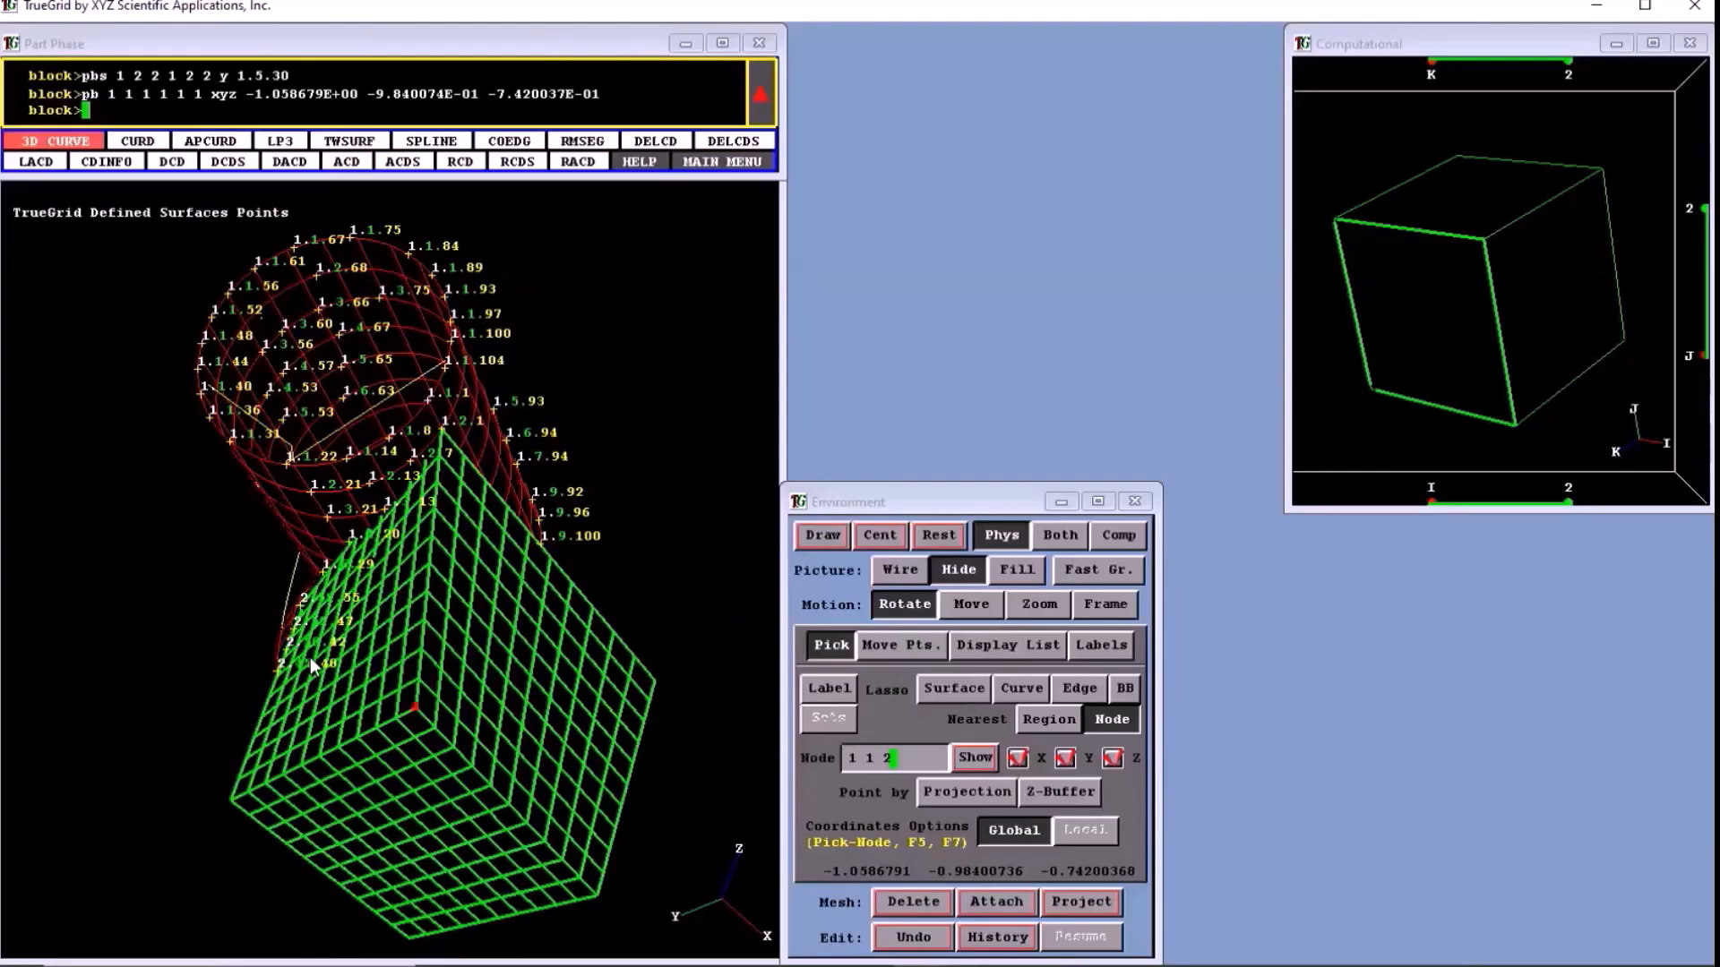
pyautogui.moveTo(310, 657); pyautogui.dragTo(335, 647)
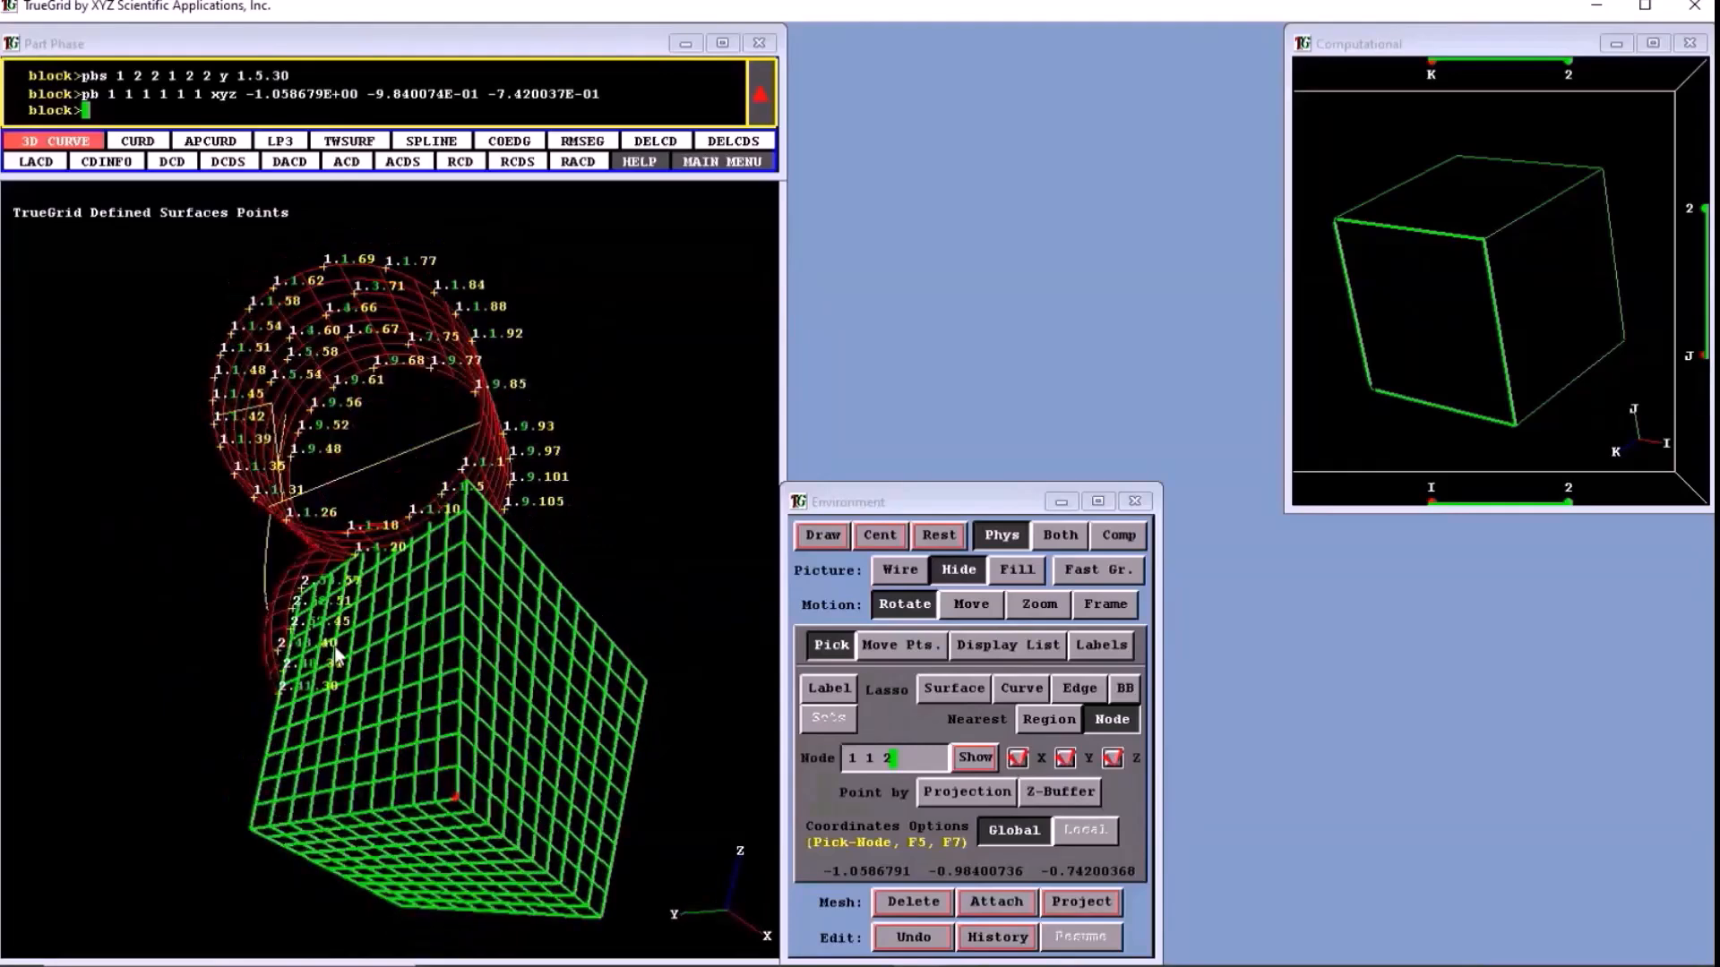
pyautogui.moveTo(335, 647); pyautogui.dragTo(639, 648)
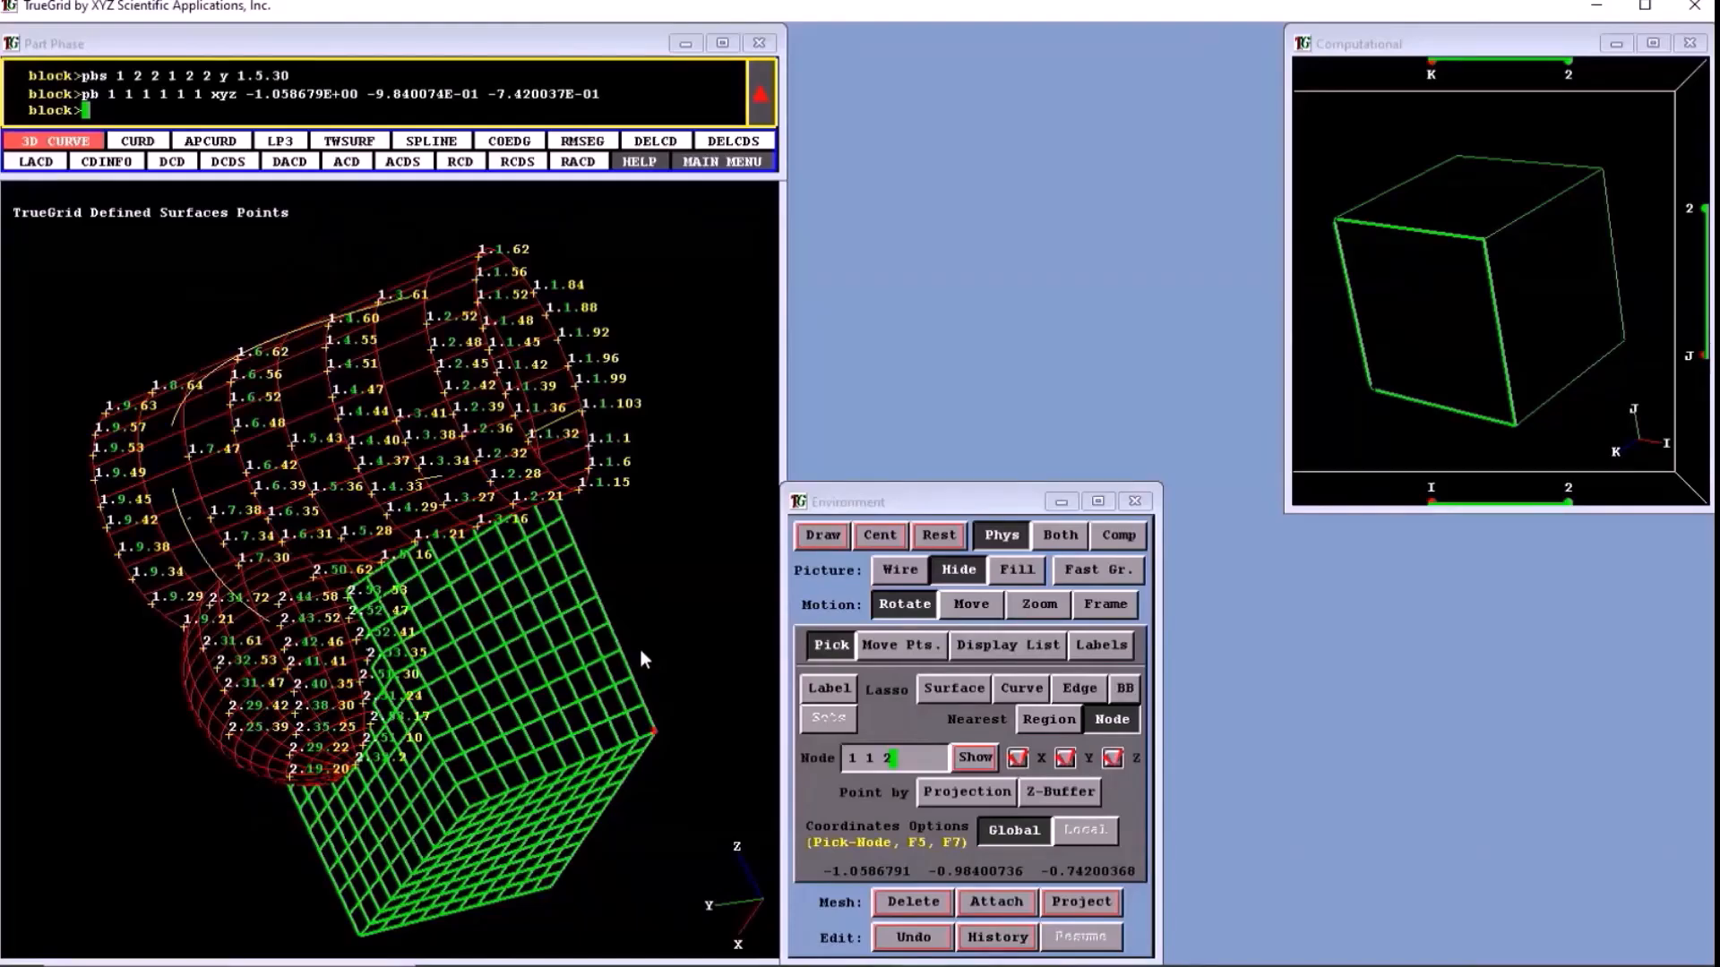
pyautogui.moveTo(639, 659); pyautogui.dragTo(605, 692)
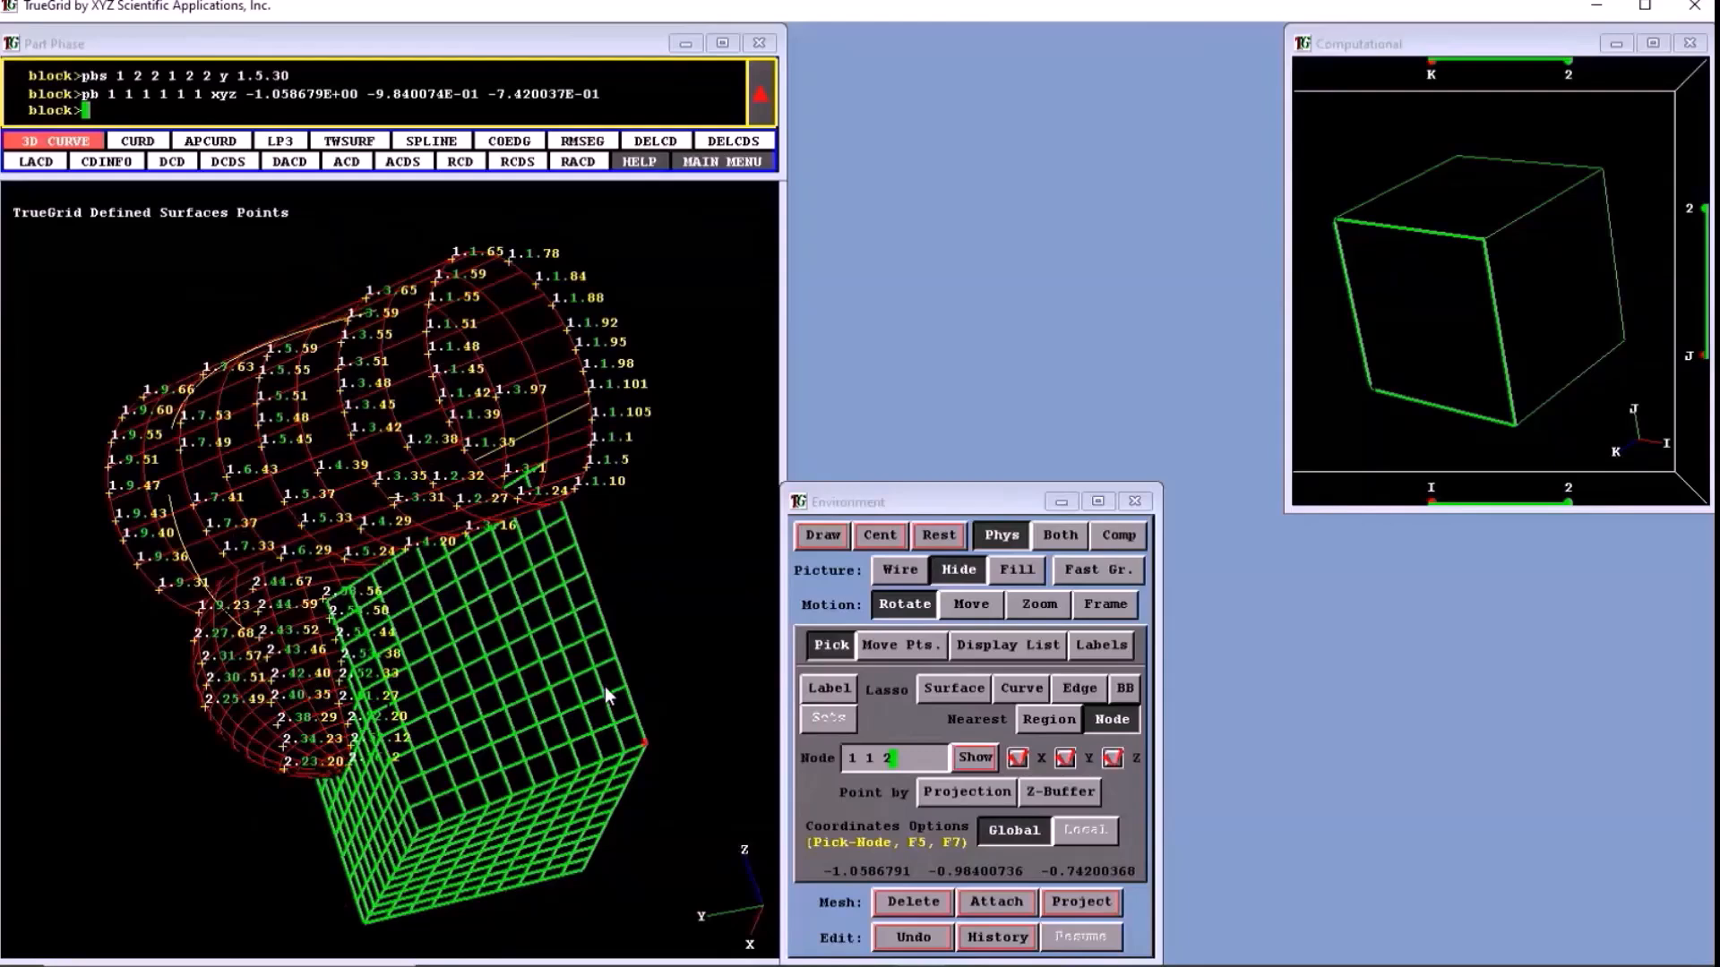
pyautogui.click(1101, 646)
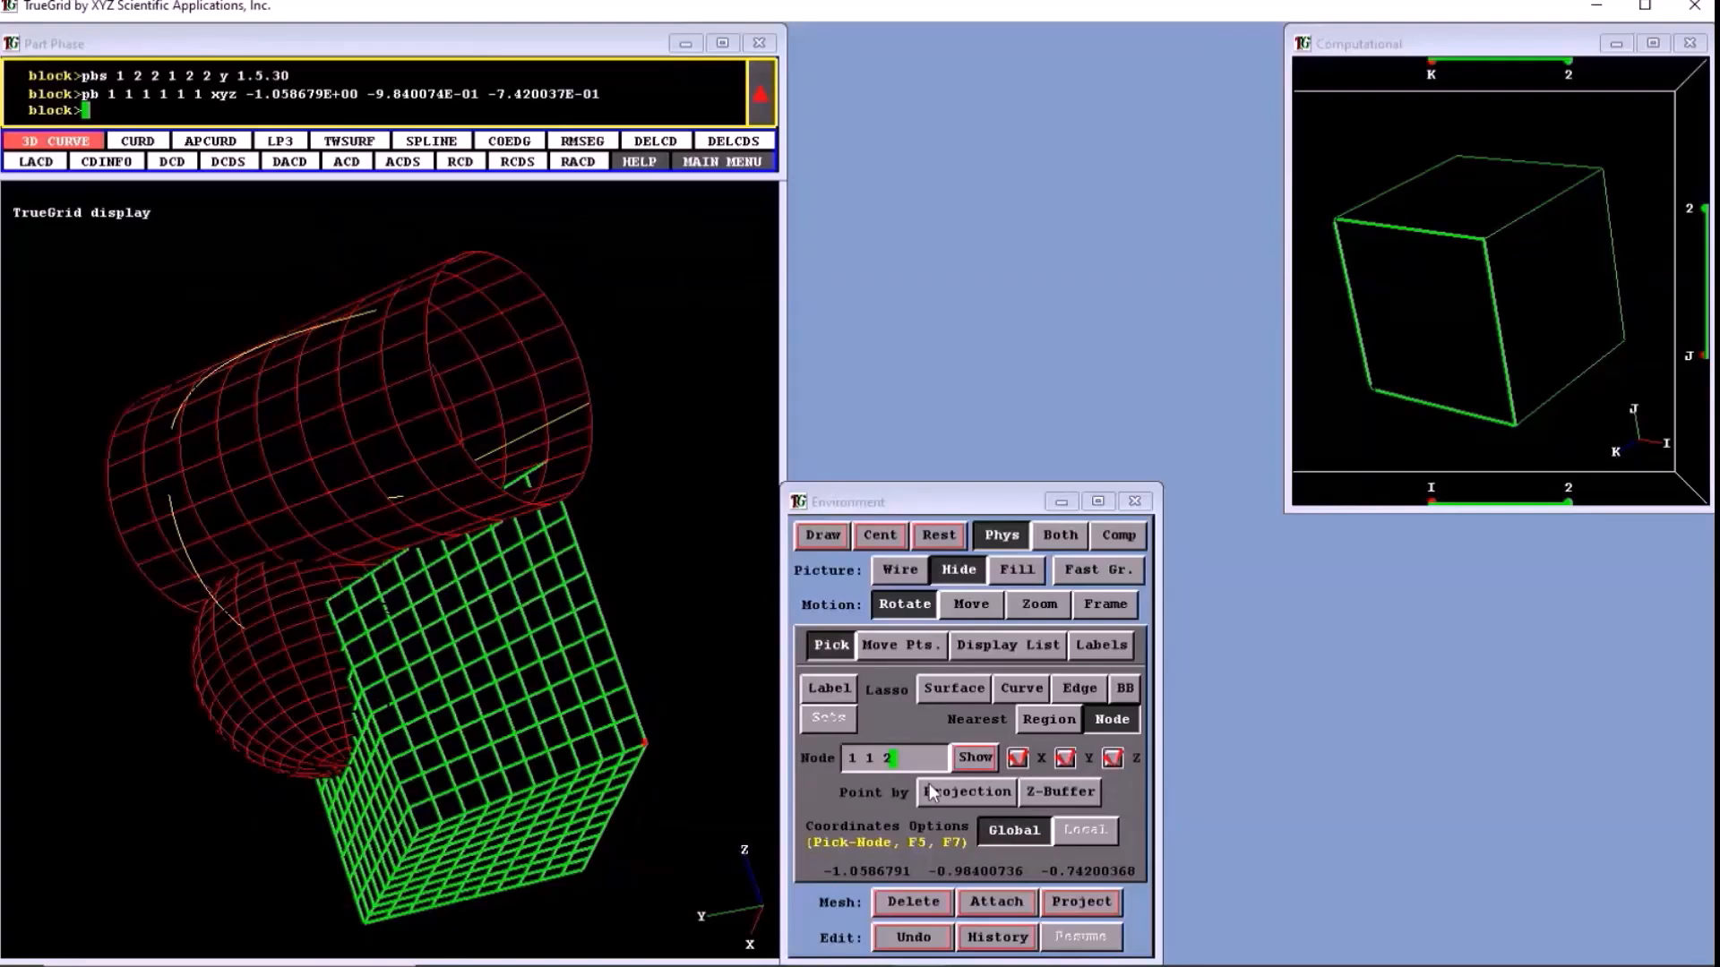
# - Pick curve 1, attach vertex 1 1 1 to a Projection-picked point at about (-0.828, 1.952, 2.546), and undo the move
pyautogui.click(1017, 692)
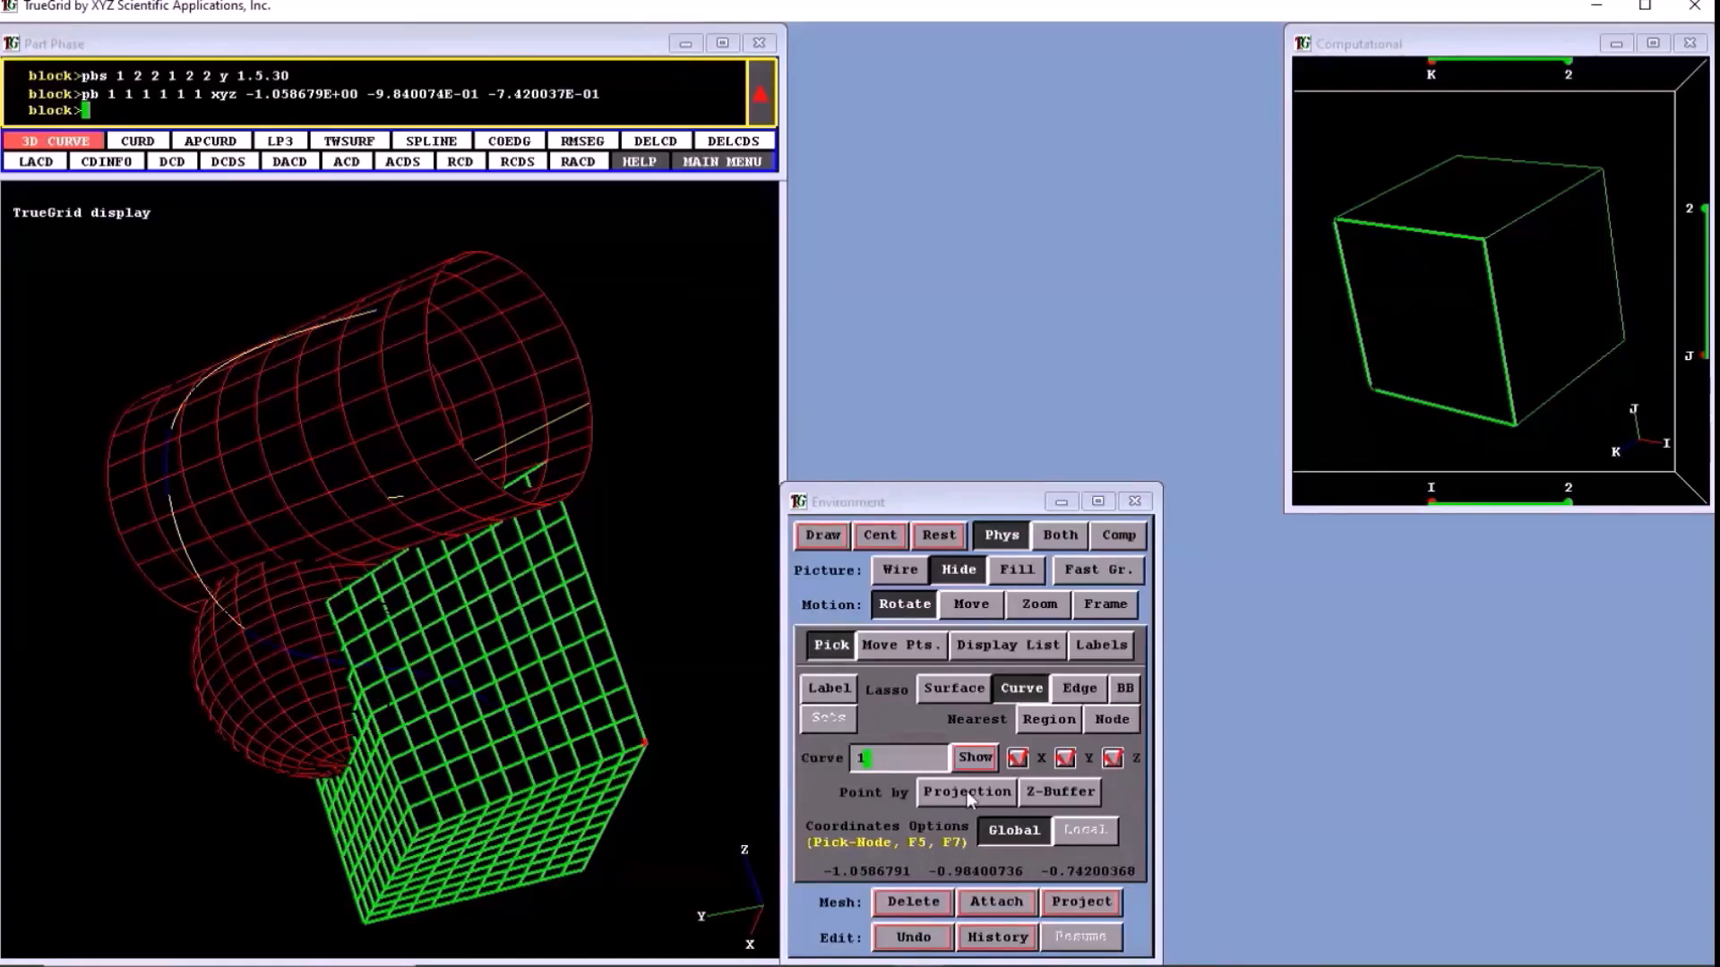
pyautogui.click(966, 792)
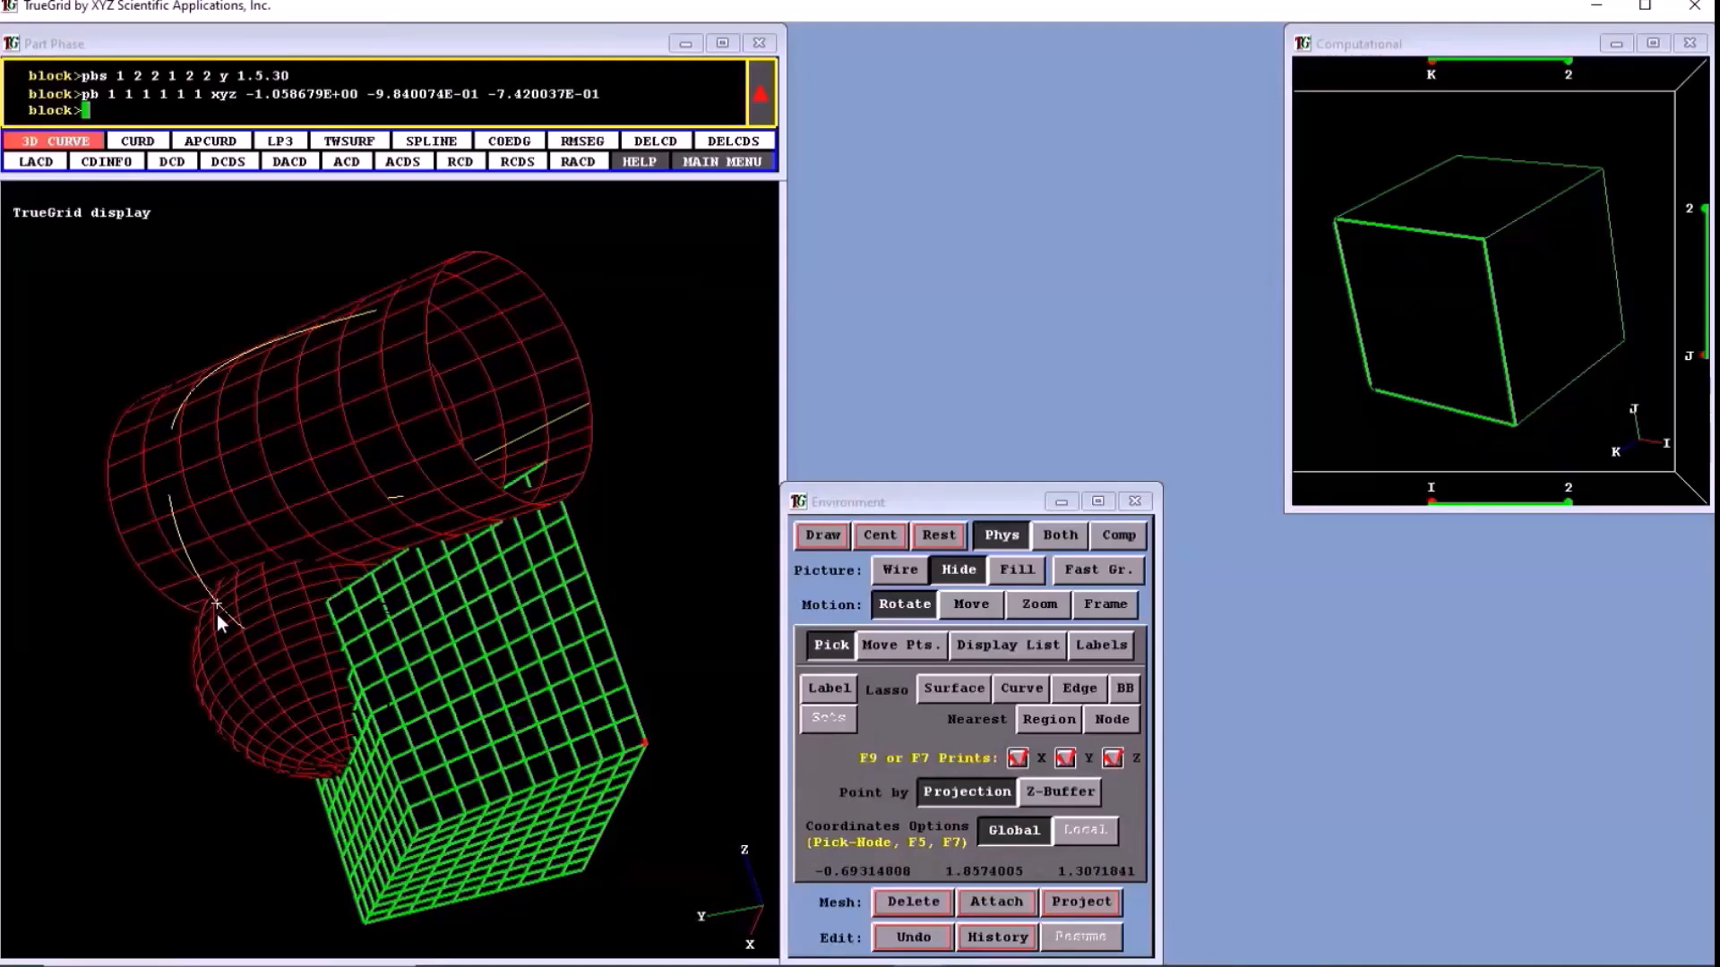
pyautogui.click(165, 473)
pyautogui.click(99, 363)
pyautogui.click(941, 933)
pyautogui.click(990, 904)
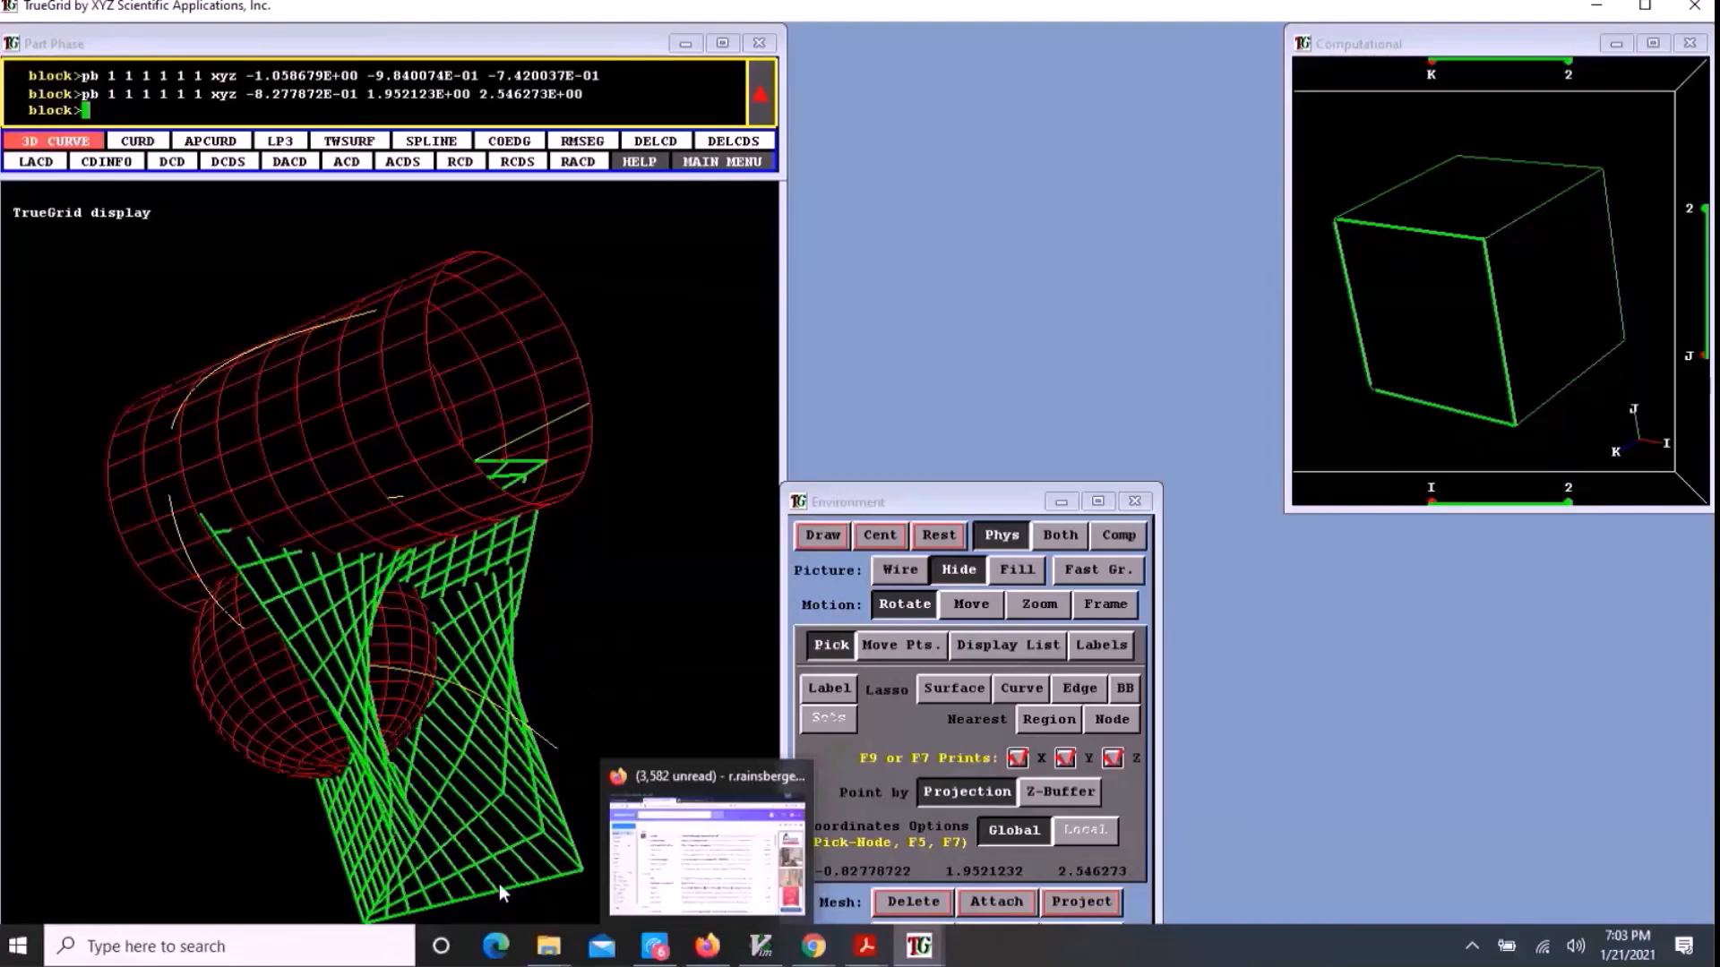
pyautogui.click(900, 938)
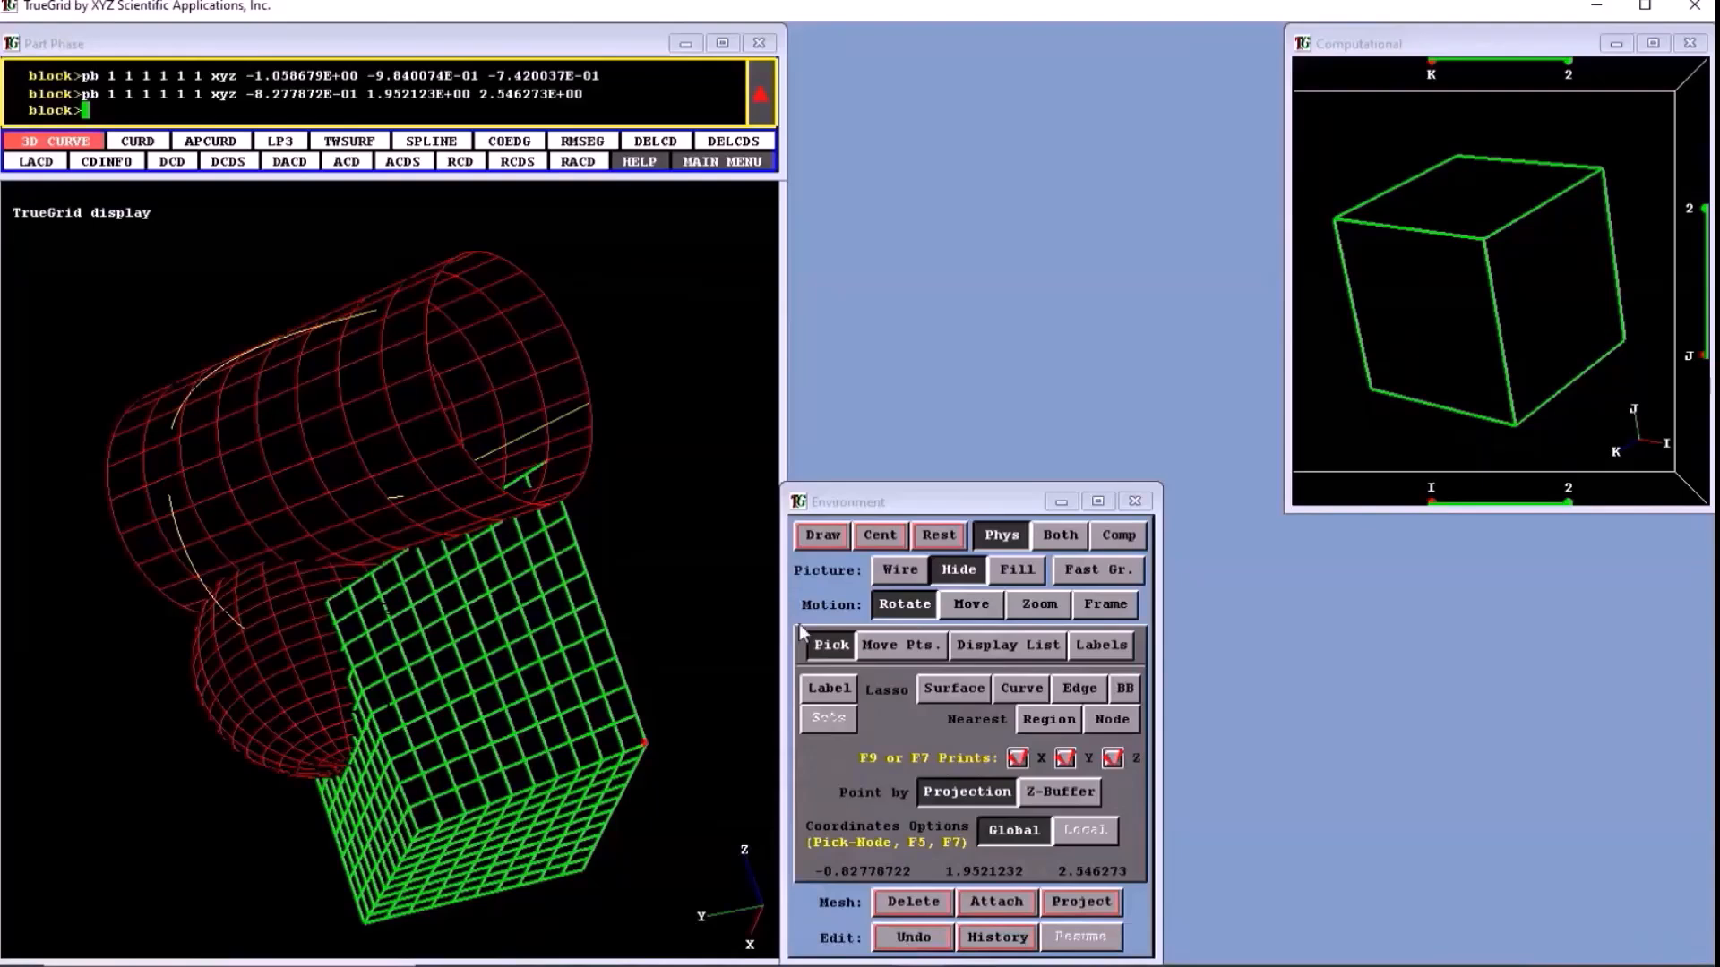
# - Display the surface edge labels and pick the cylinder's open end edge by its label 1.4
pyautogui.click(1079, 688)
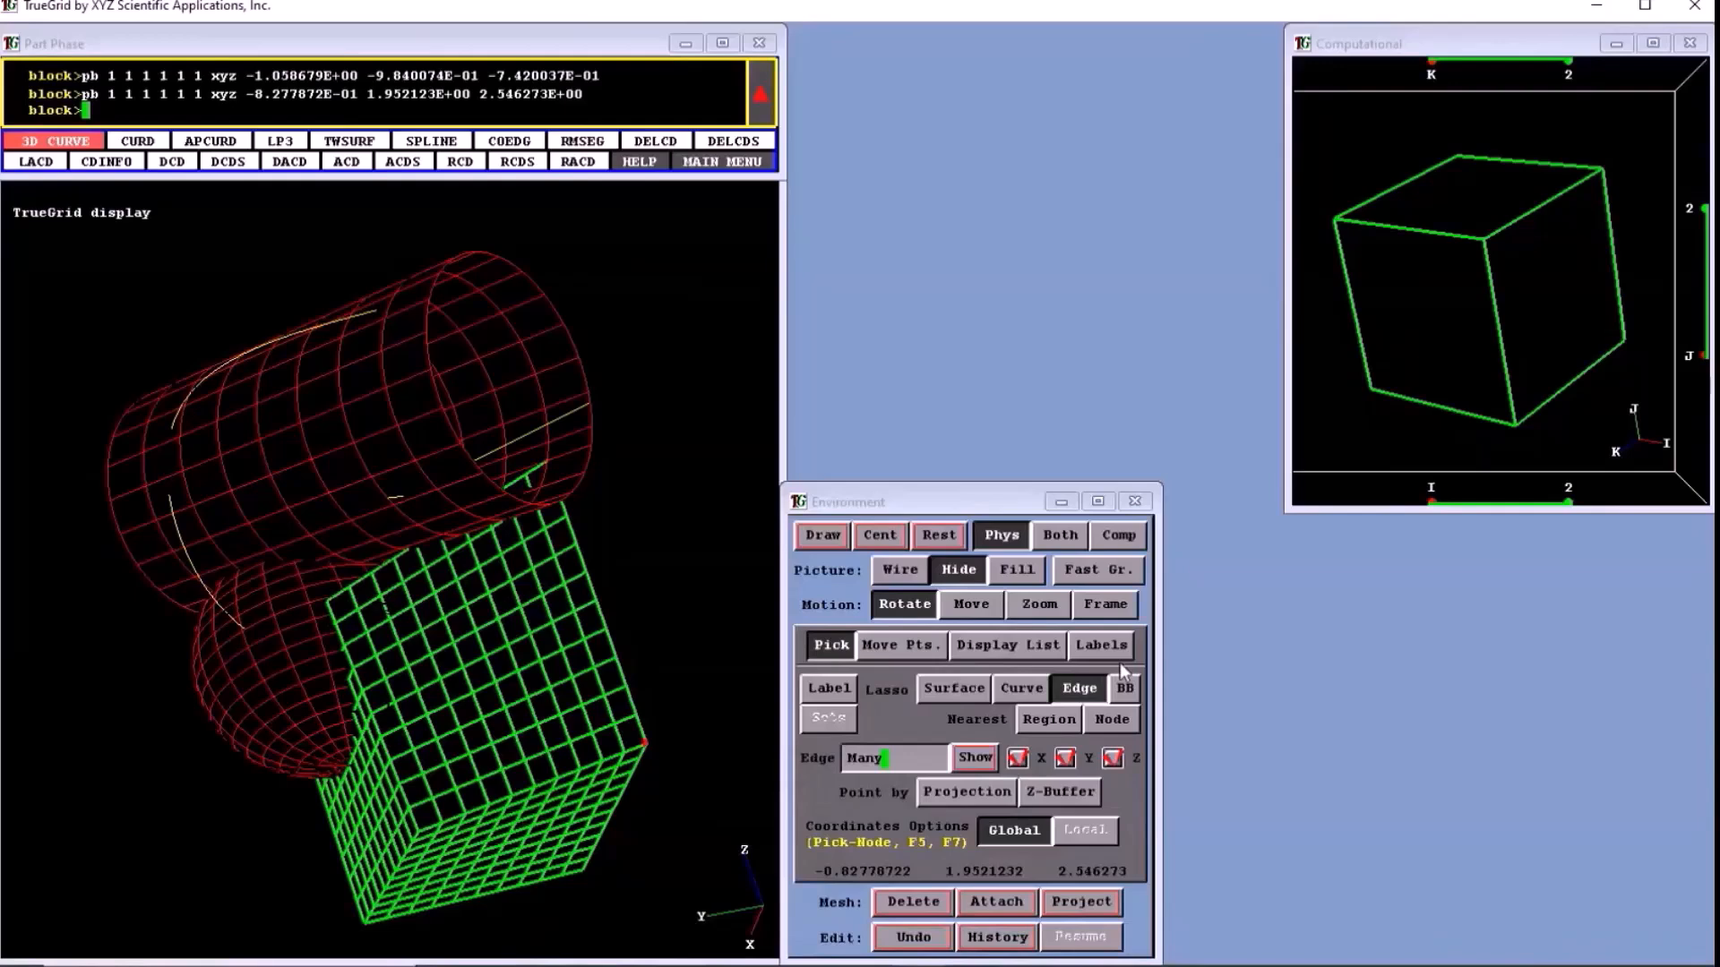
pyautogui.click(1118, 656)
pyautogui.click(1111, 719)
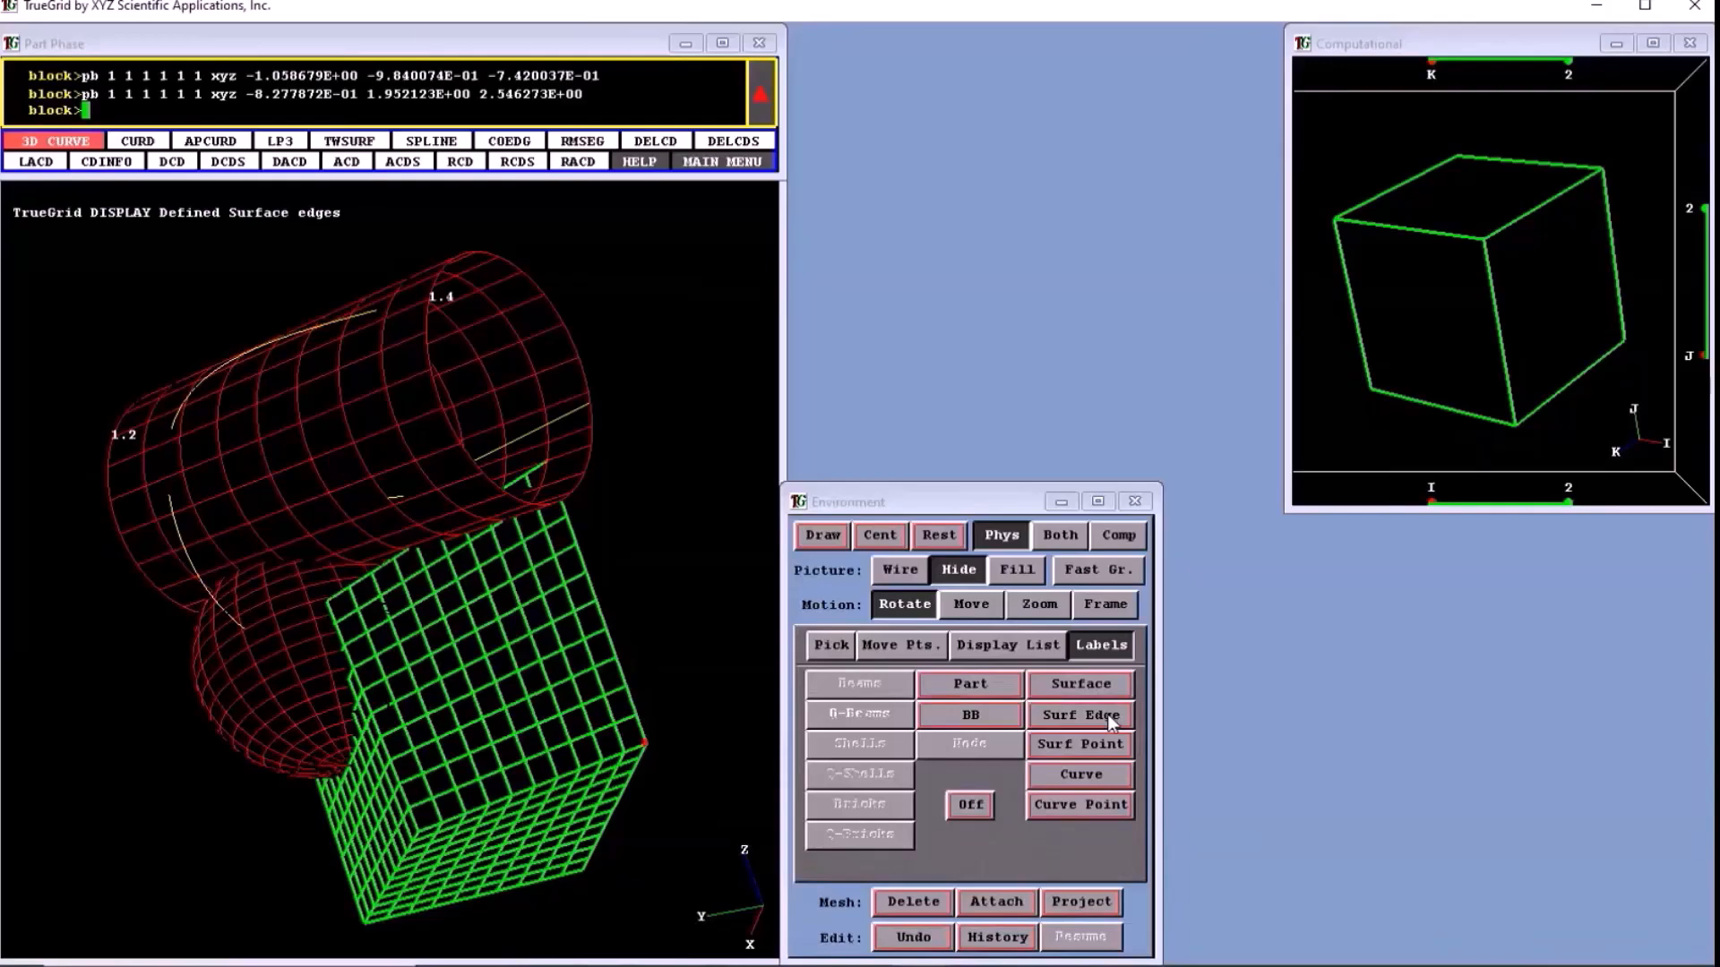
pyautogui.click(832, 645)
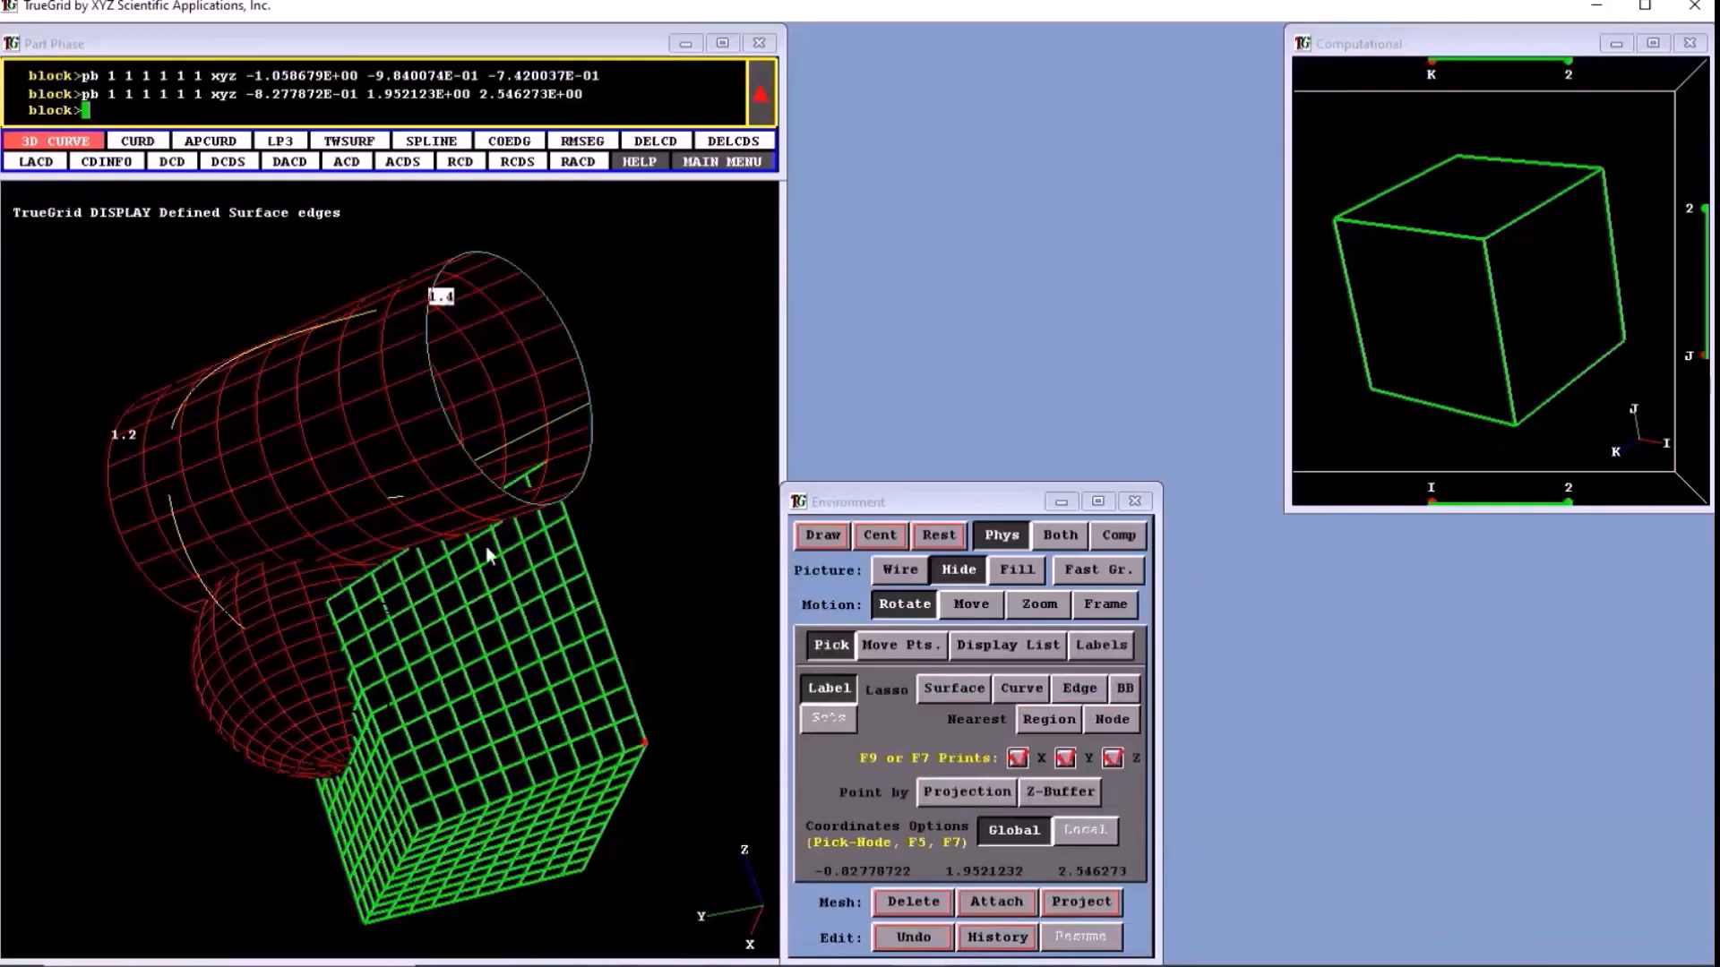
pyautogui.moveTo(486, 549); pyautogui.dragTo(458, 568, button='middle')
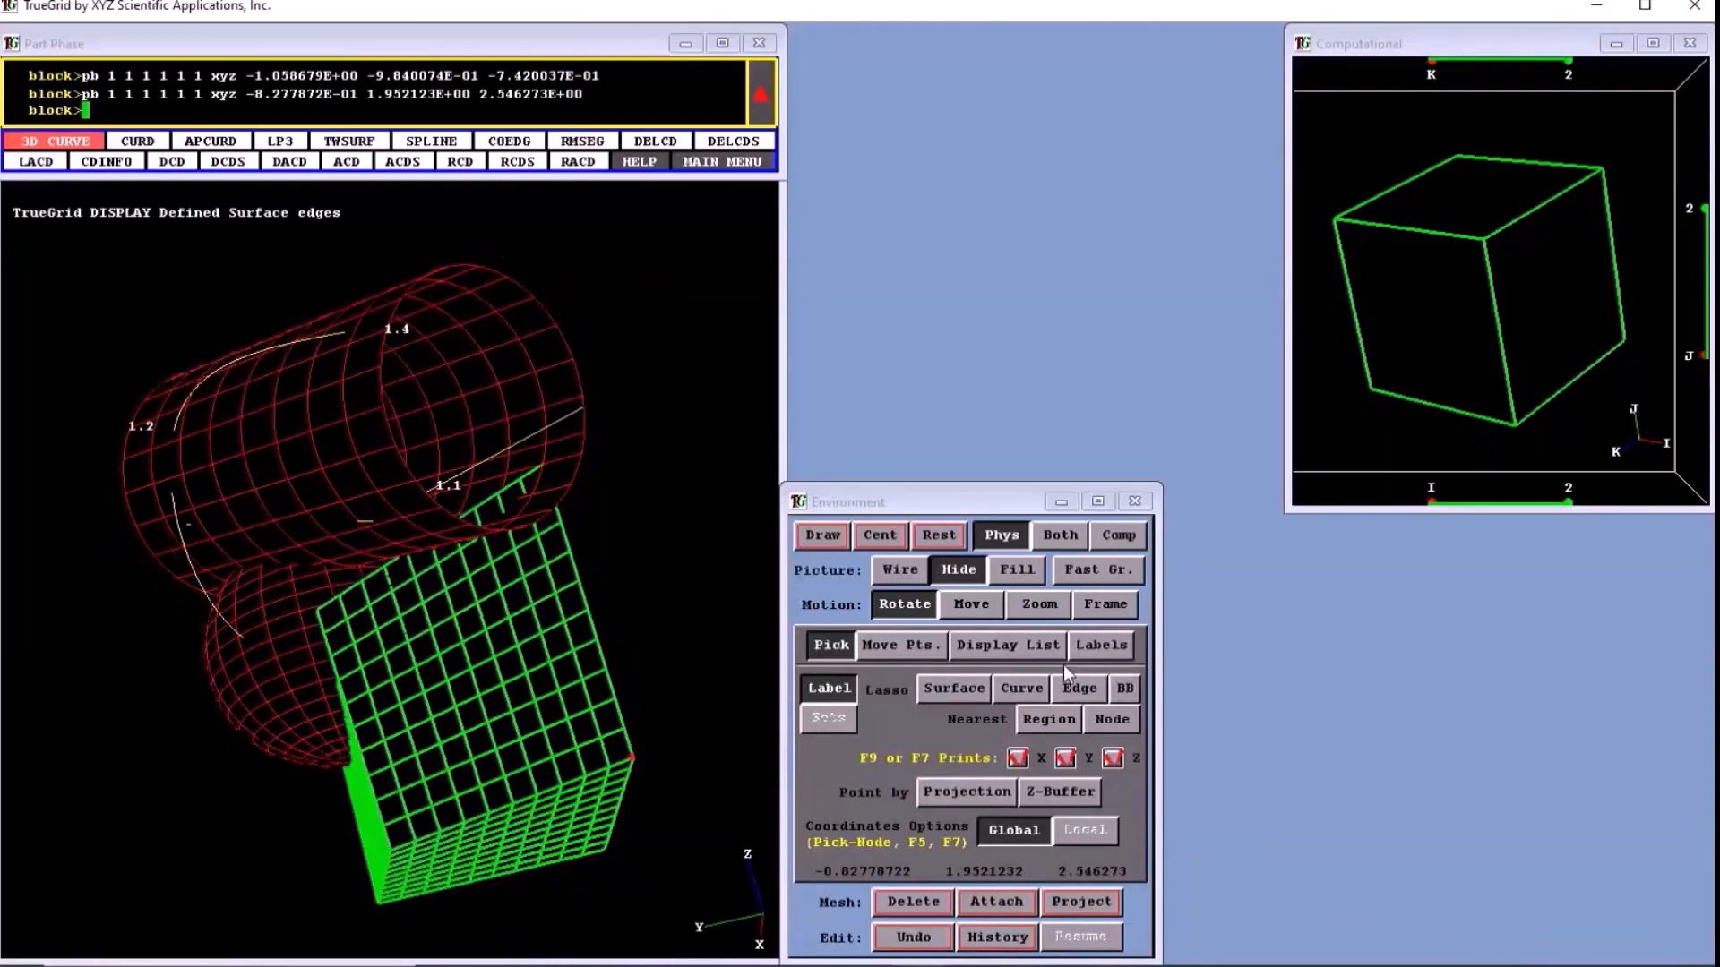
# - Turn off the edge labels and pick the cylinder's open end edge with the Edge lasso
pyautogui.click(1104, 647)
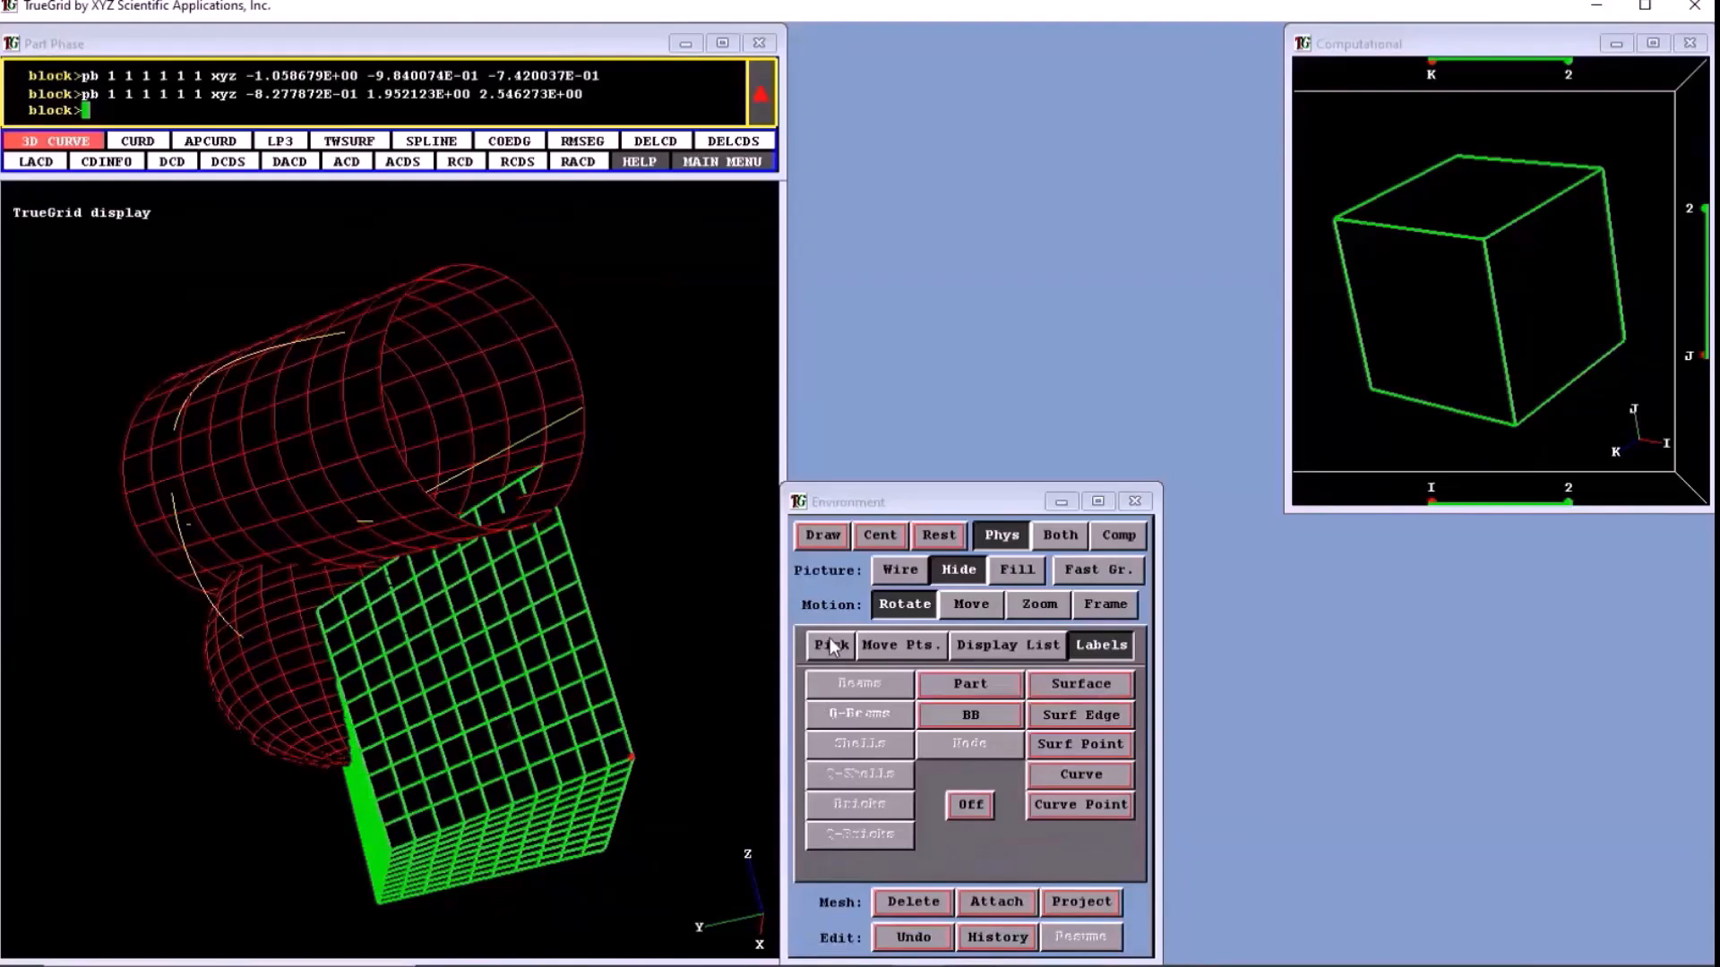
pyautogui.click(829, 644)
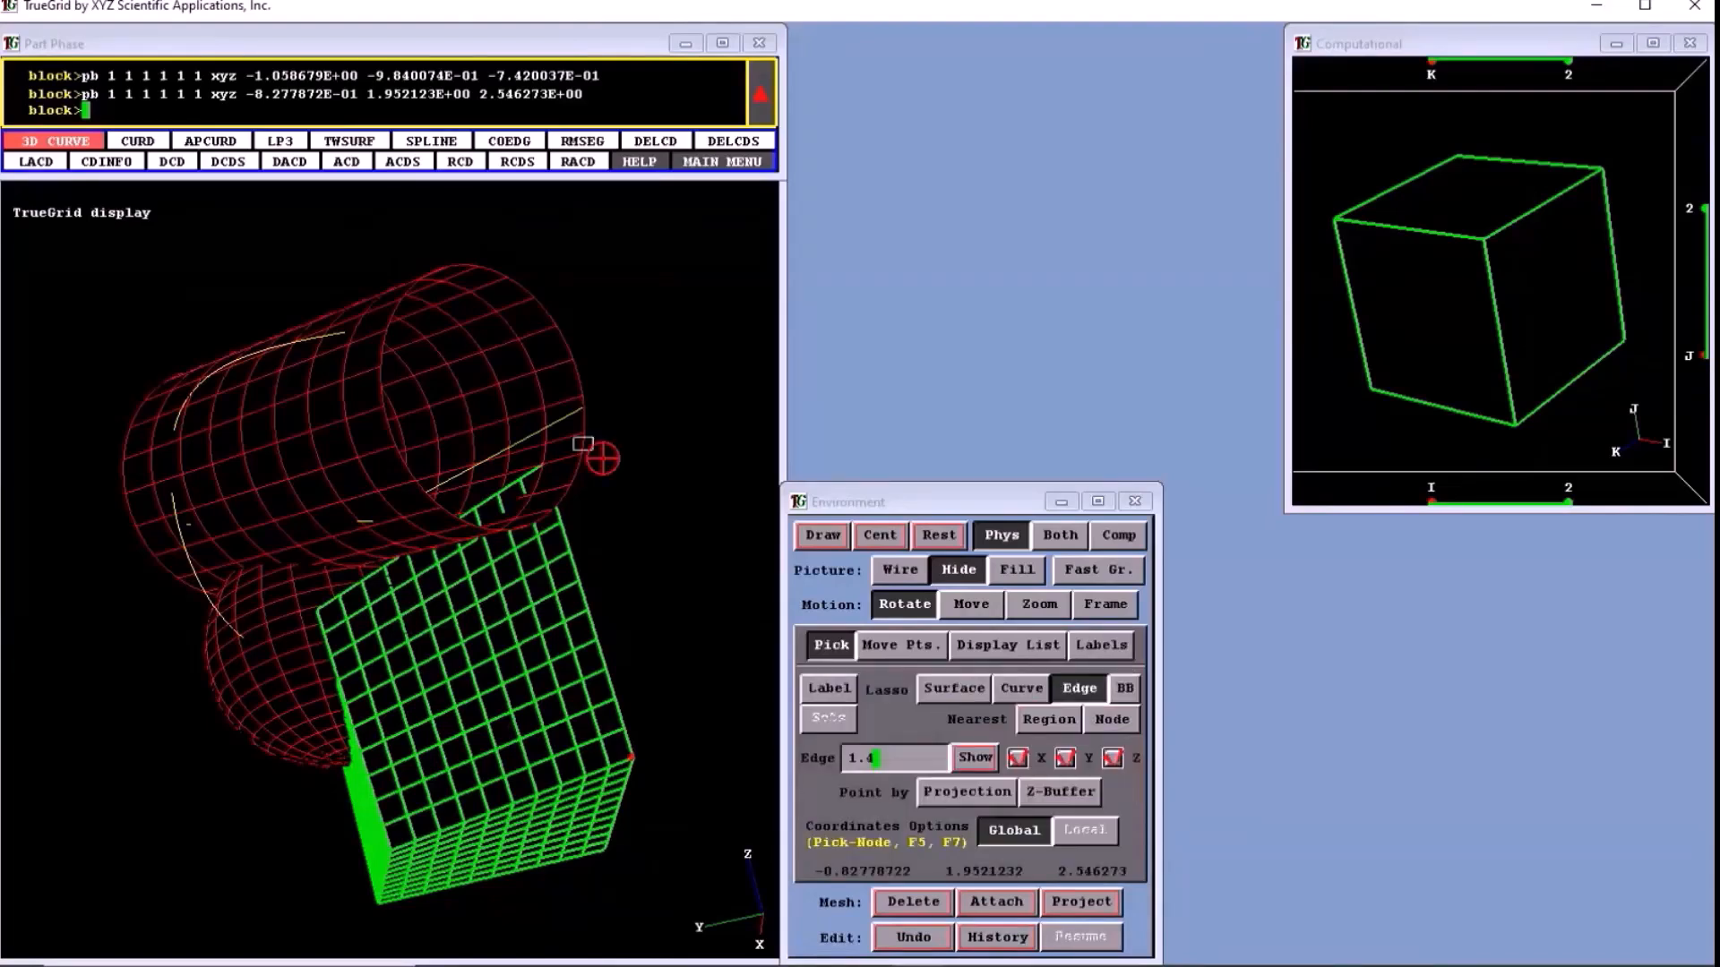
pyautogui.click(583, 444)
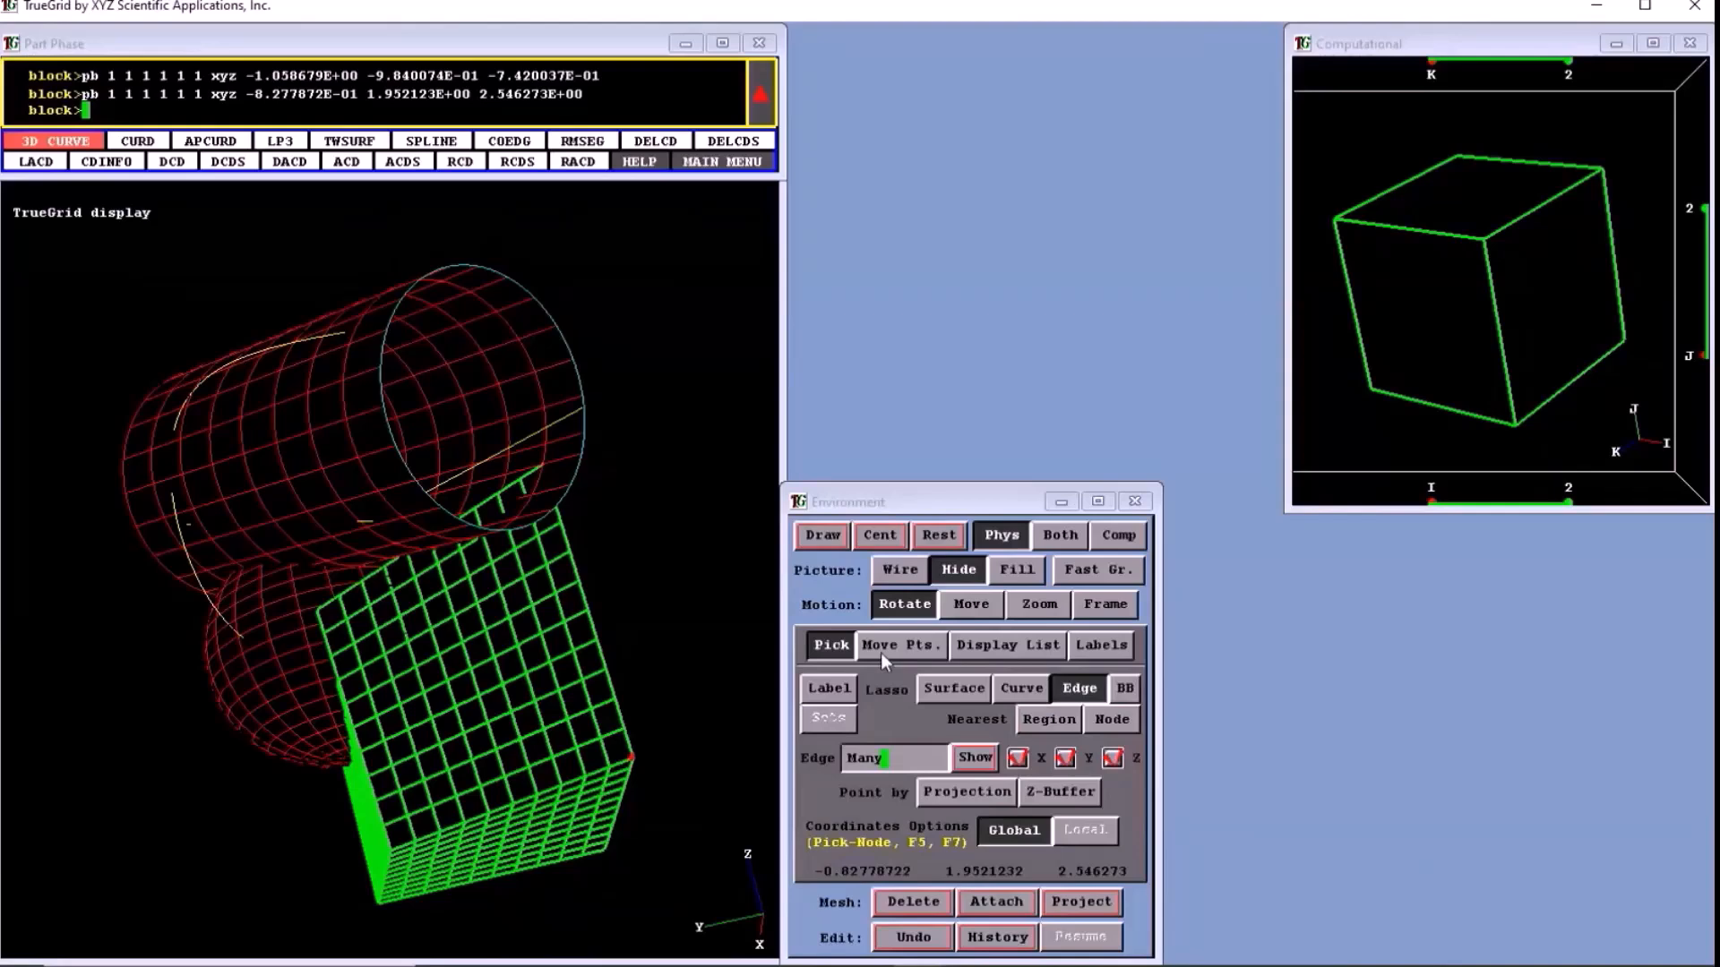
# - Switch point picking to Projection and pick a point on the lower part of the cylinder's open end edge
pyautogui.click(967, 791)
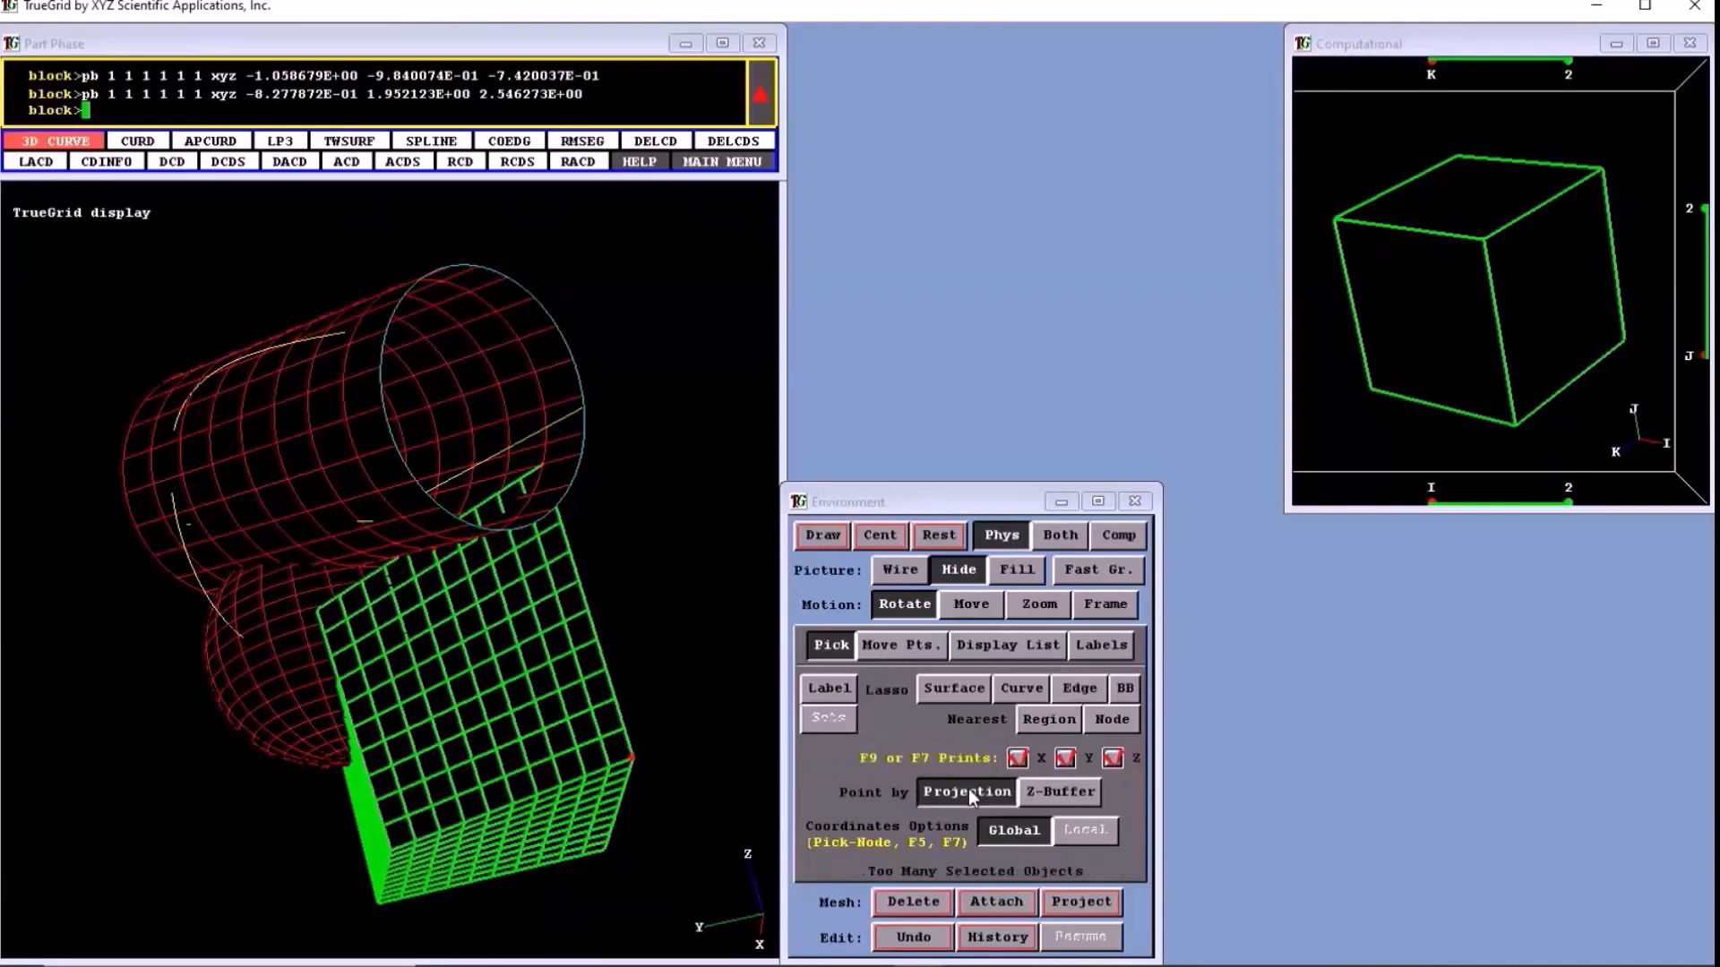
pyautogui.click(515, 282)
pyautogui.click(486, 529)
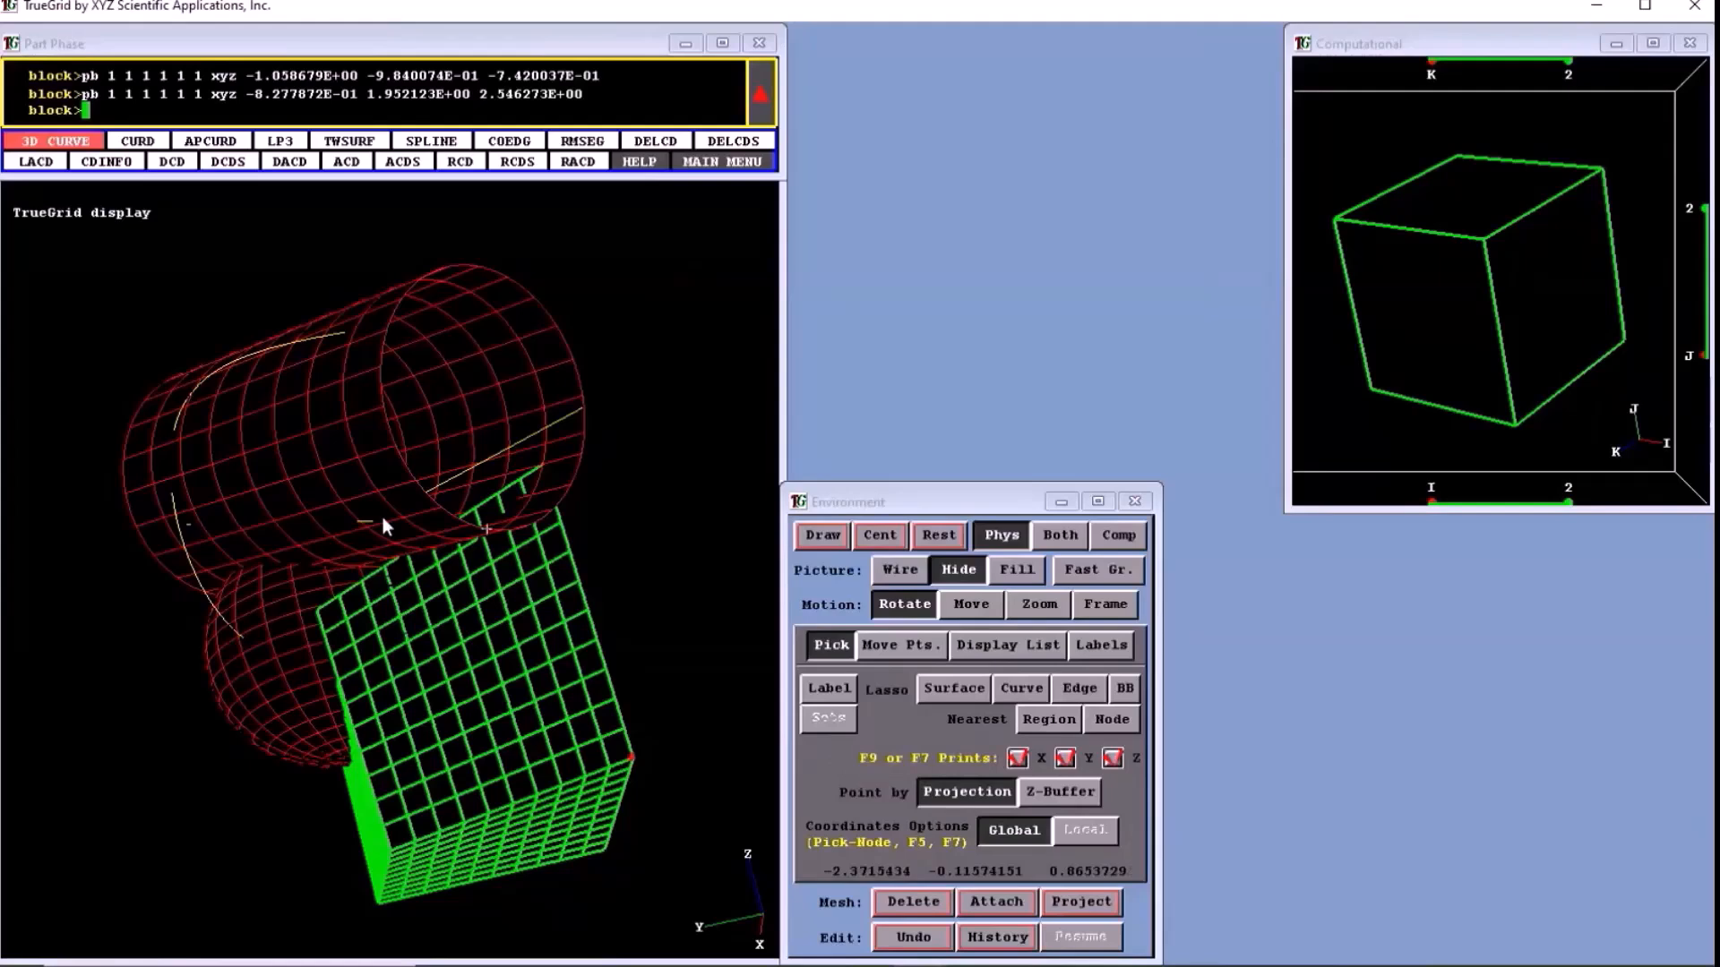
# - Pick a Projection point on the cylinder and attach only the x coordinate of vertex 1 1 1 to it, at about -2.147
pyautogui.click(531, 524)
pyautogui.click(972, 905)
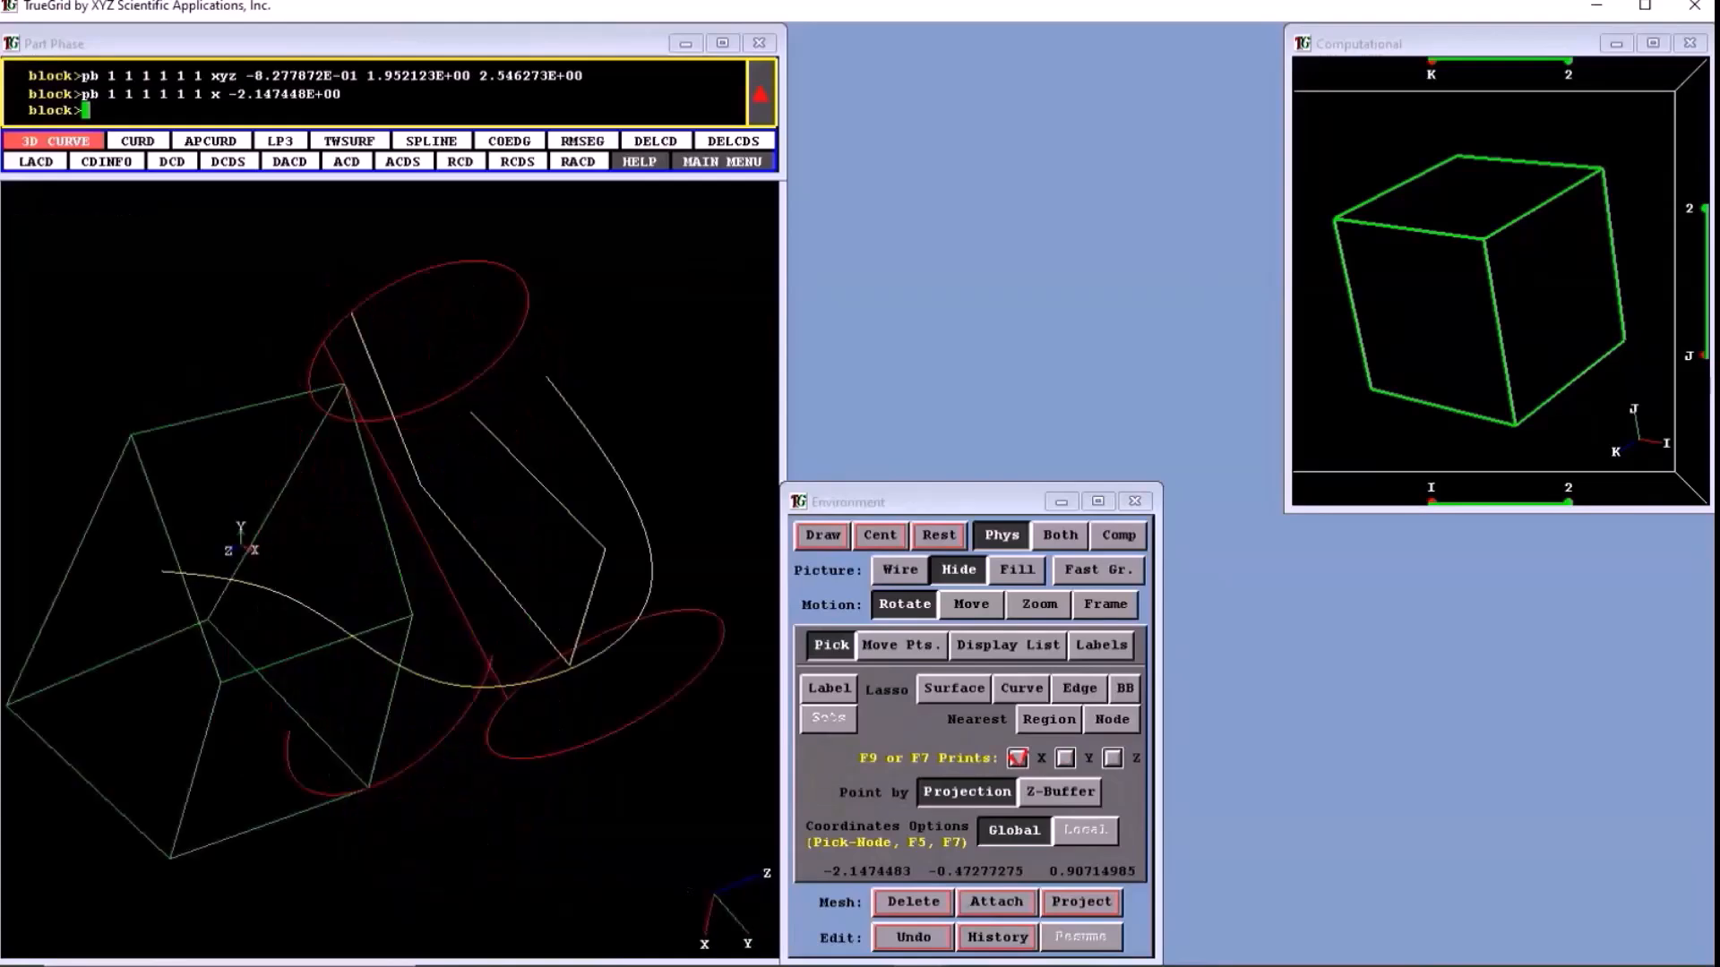
pyautogui.moveTo(242, 546); pyautogui.dragTo(621, 541, button='middle')
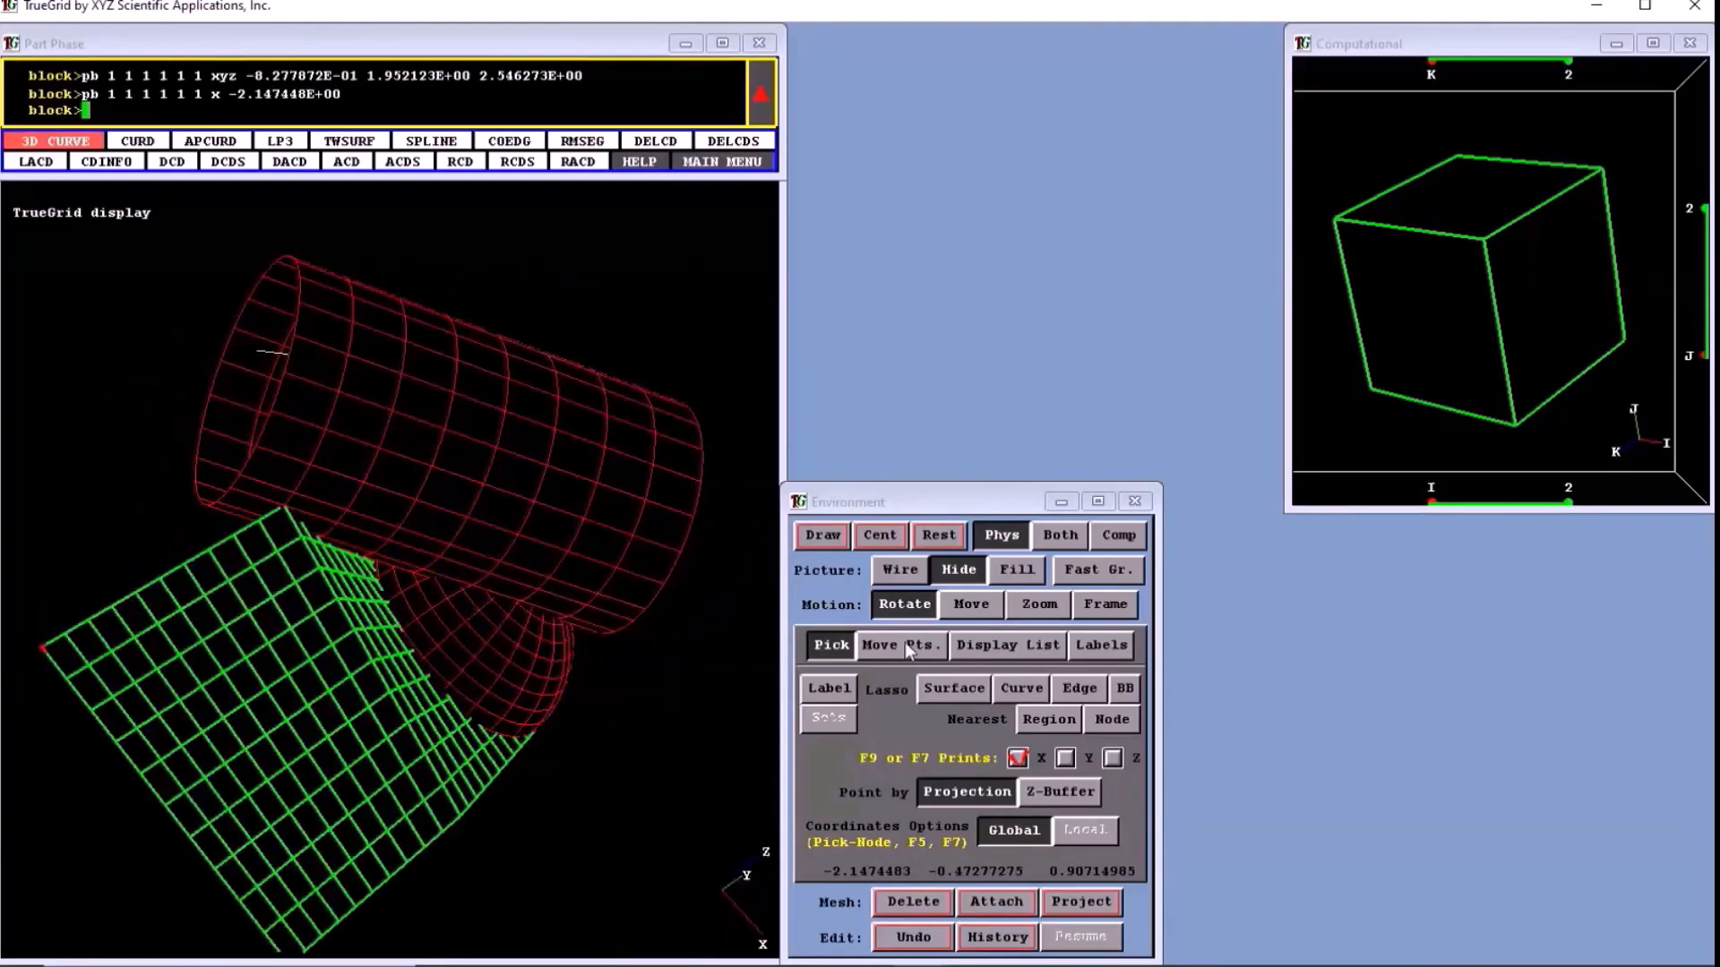
# - Switch to moving points and move point 3 of the point list within the Screen Plane to about (-0.016, 1.714, 2.094)
pyautogui.click(905, 643)
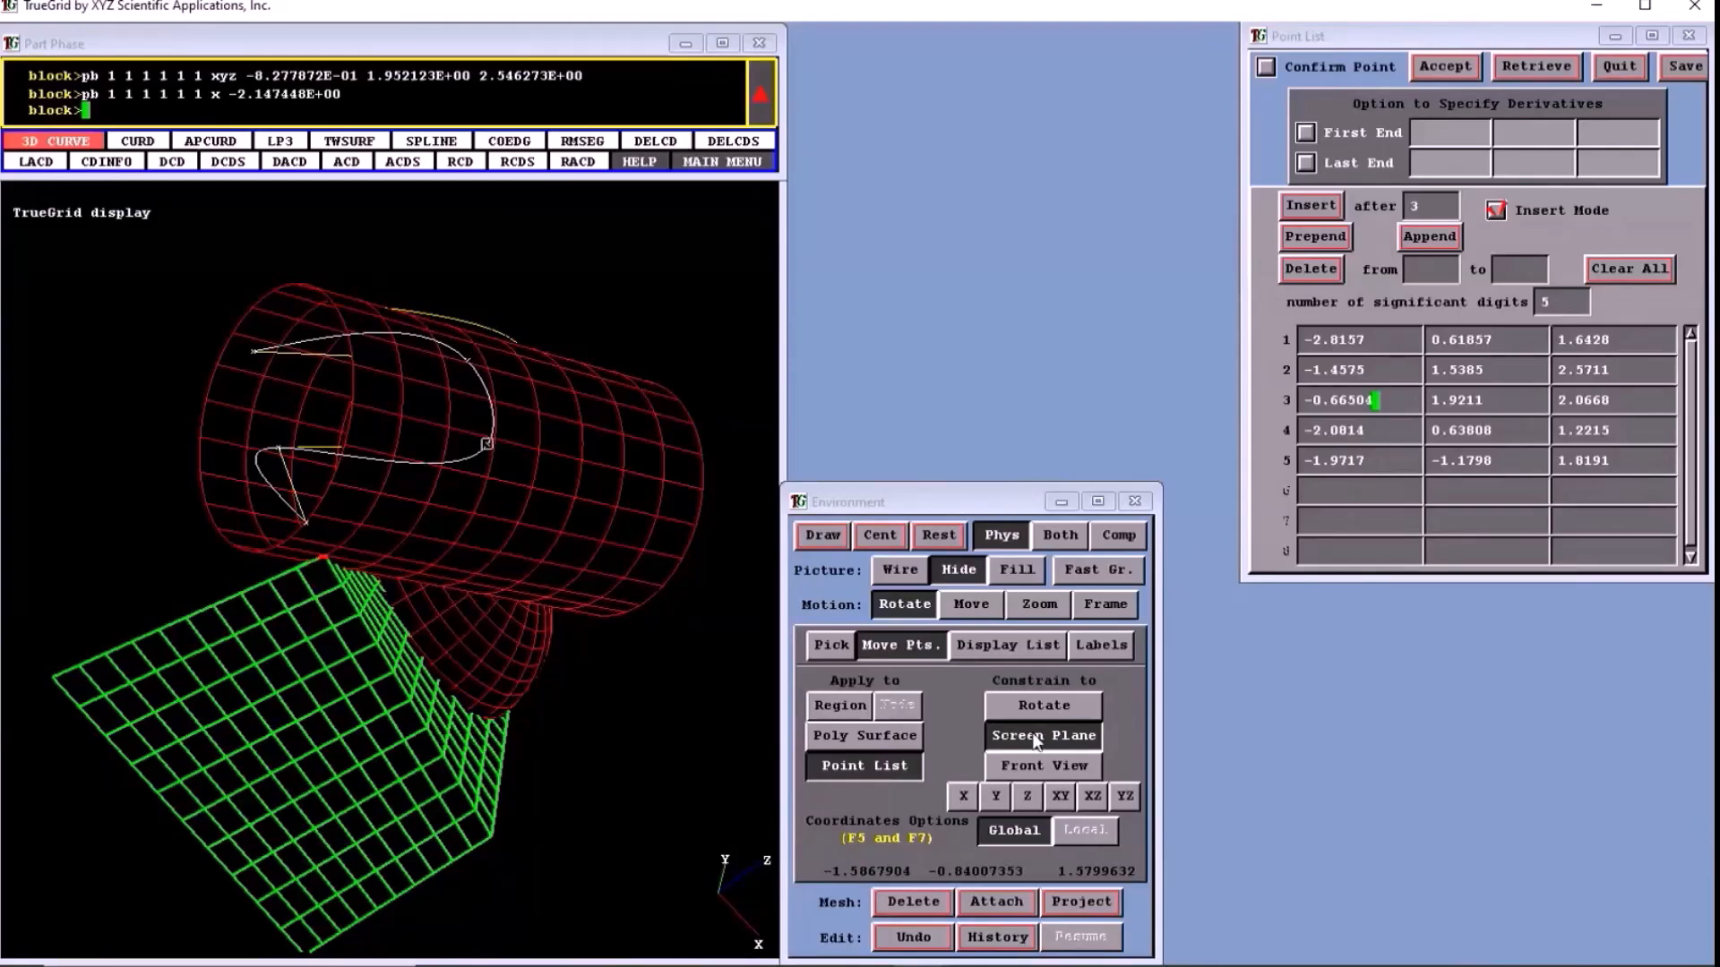
pyautogui.moveTo(486, 444); pyautogui.dragTo(315, 434)
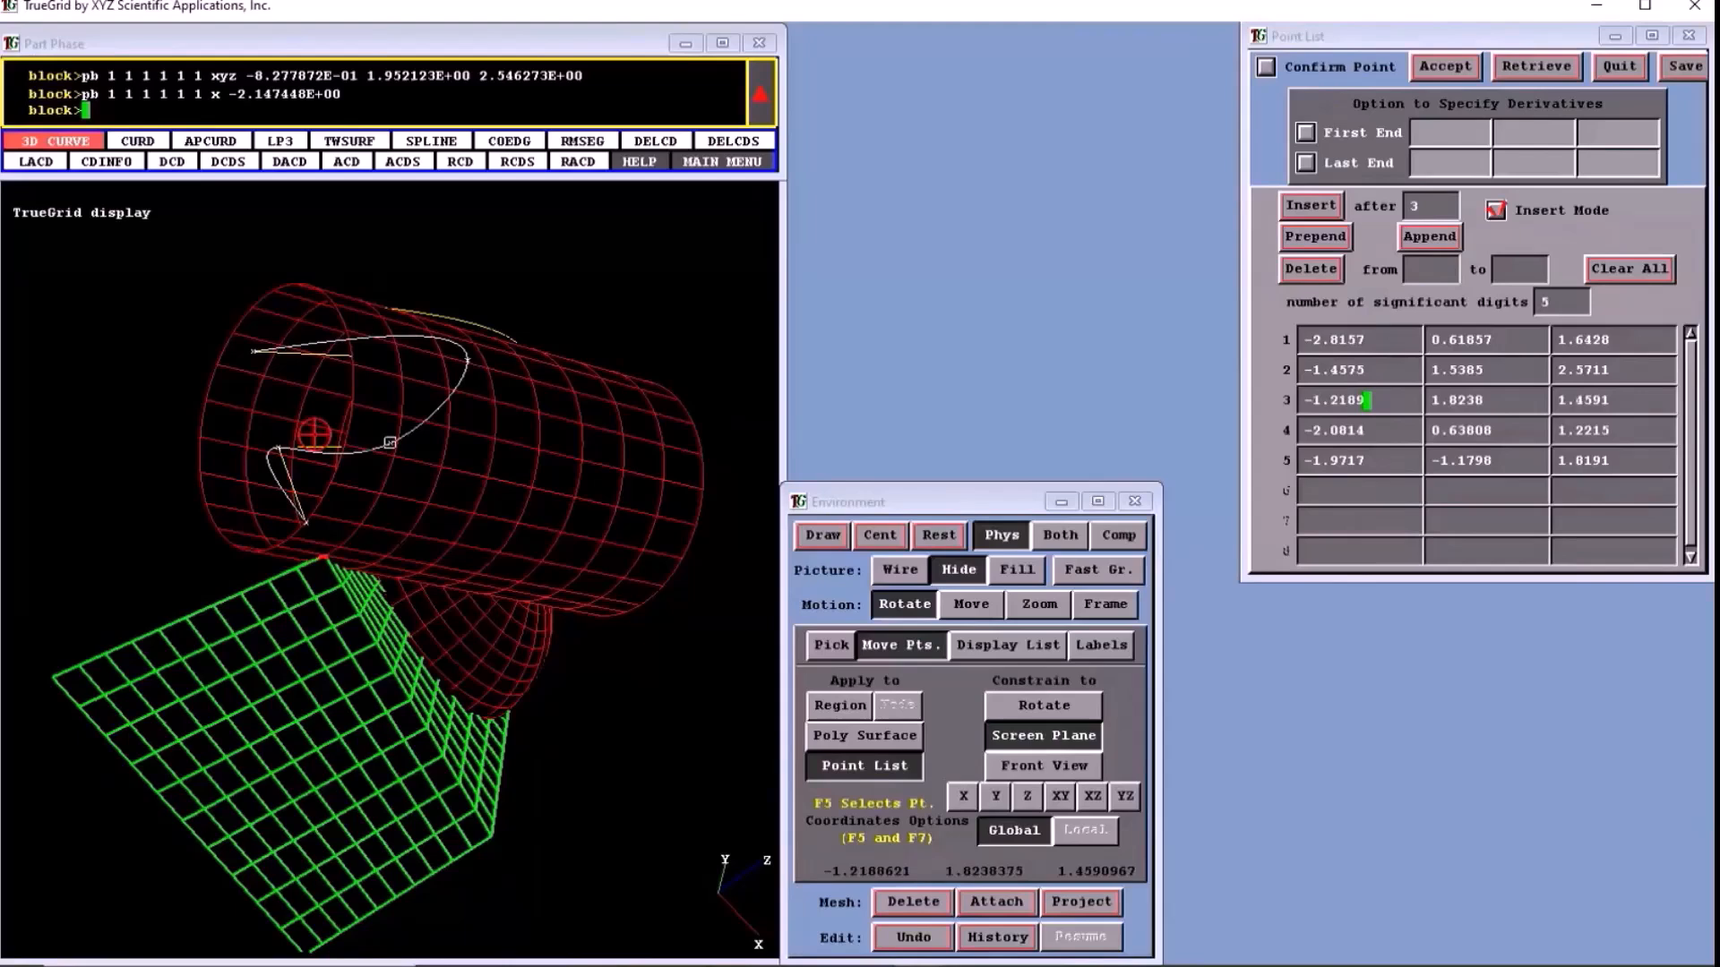
pyautogui.moveTo(314, 434); pyautogui.dragTo(510, 477)
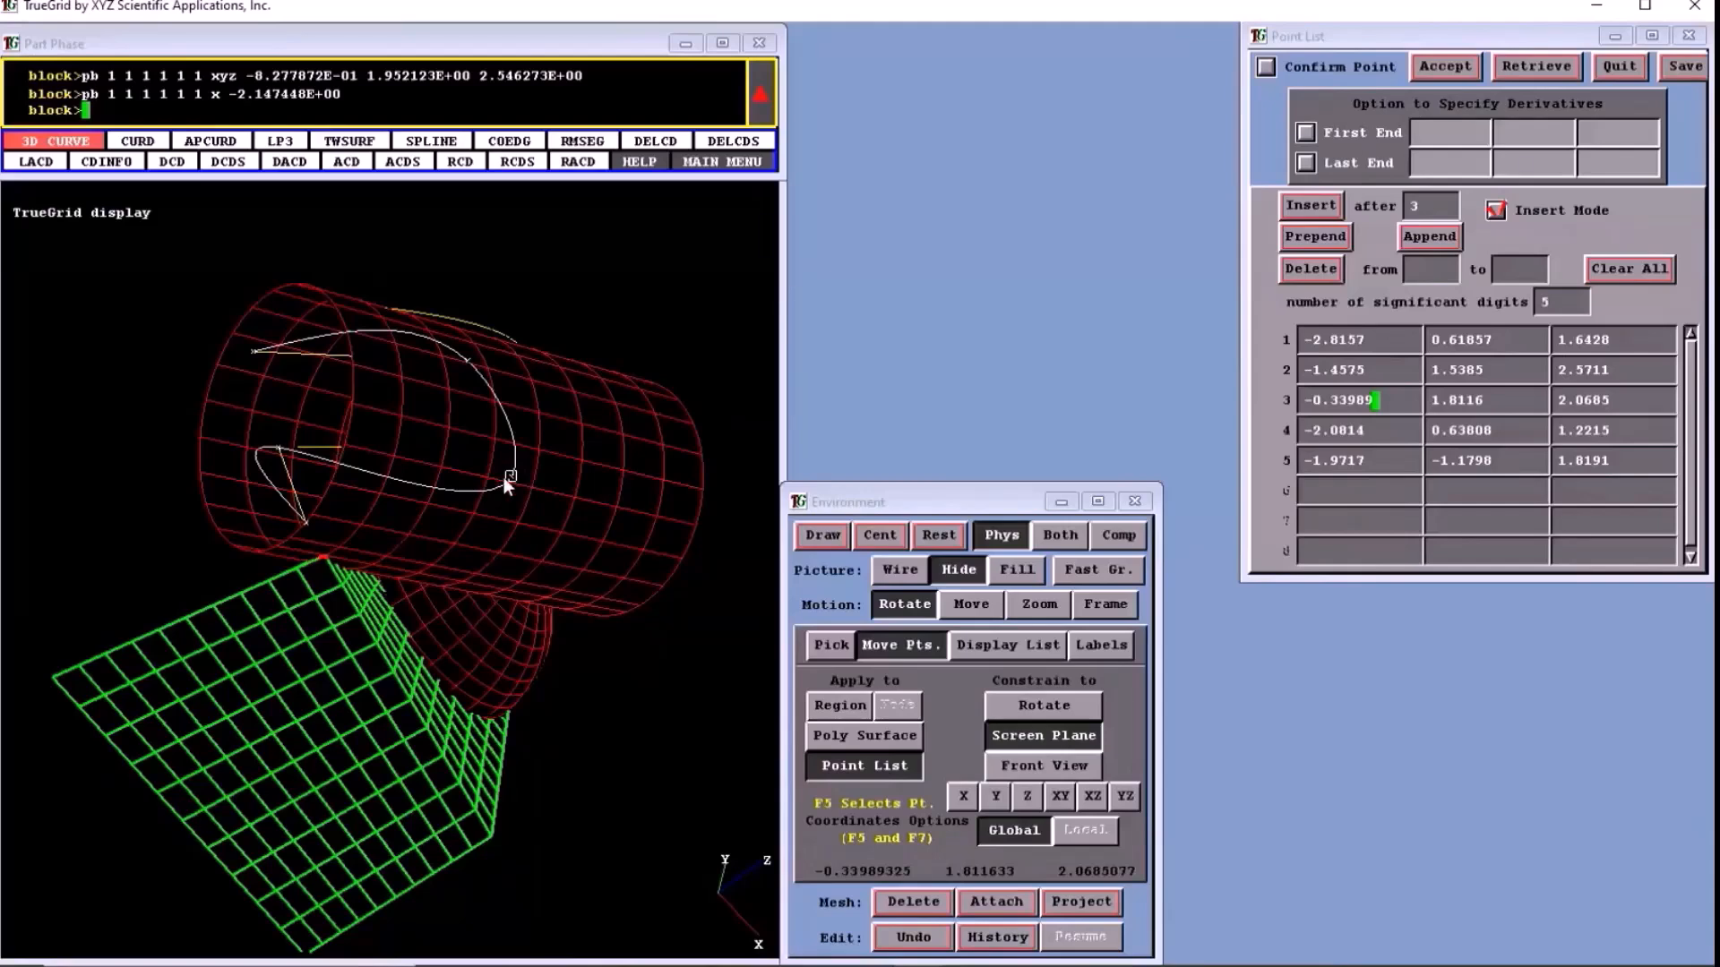
pyautogui.moveTo(504, 476); pyautogui.dragTo(560, 261)
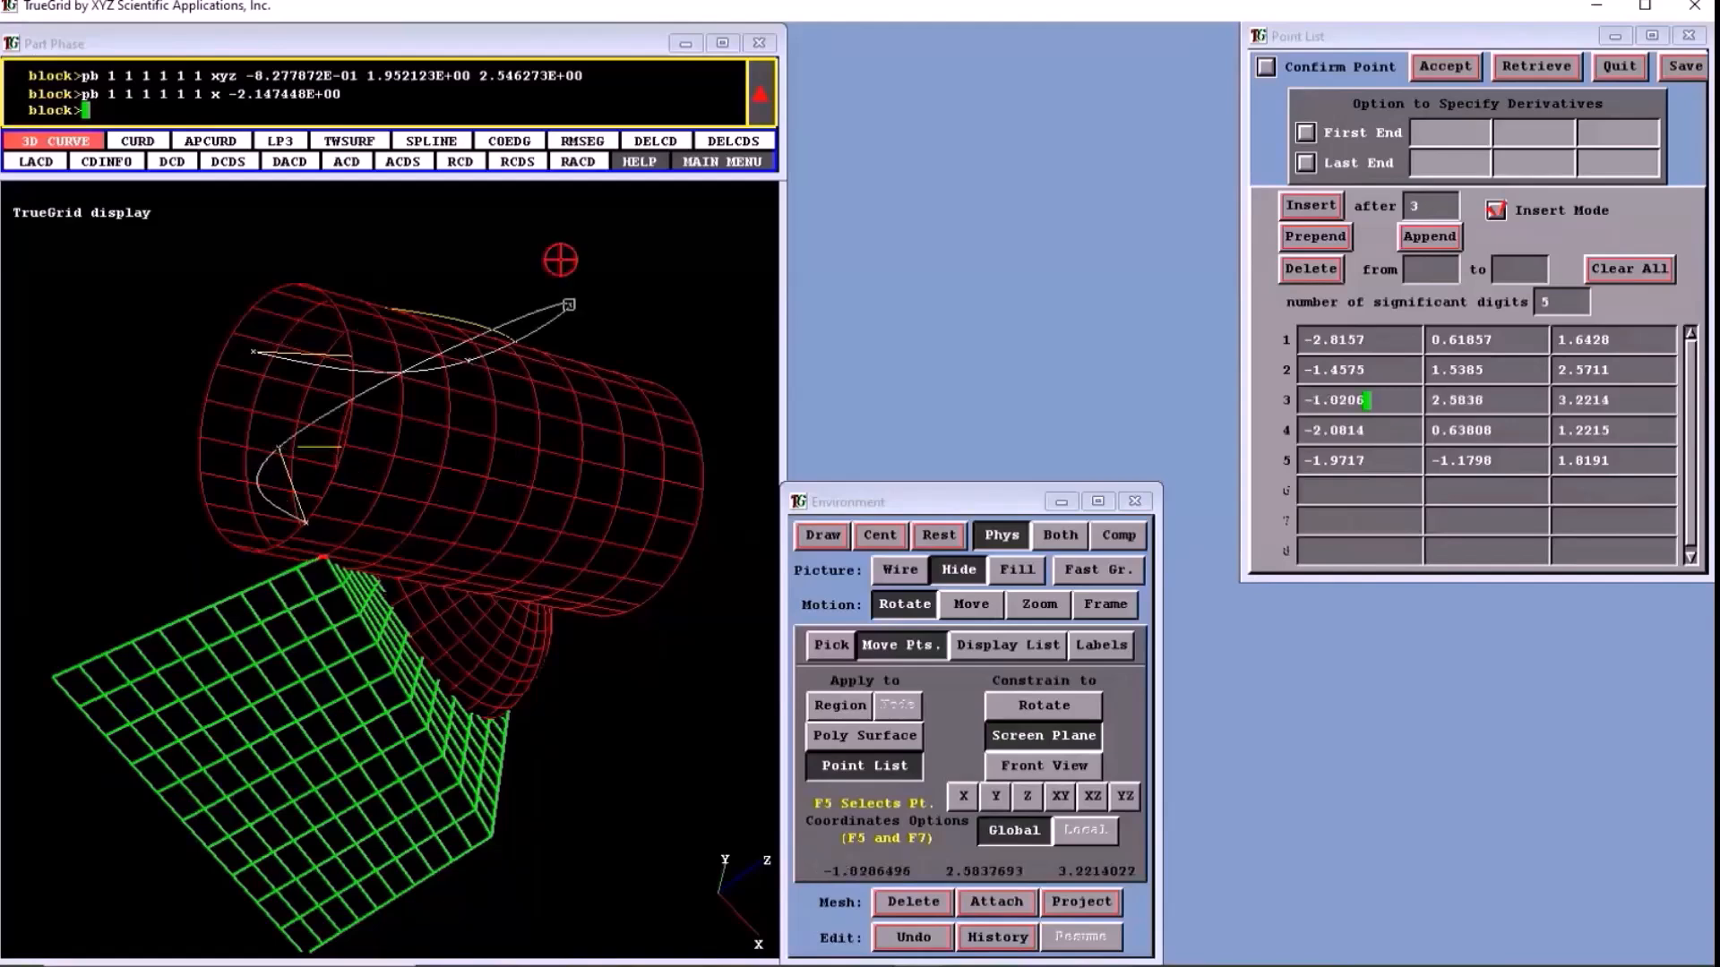
pyautogui.moveTo(561, 261); pyautogui.dragTo(529, 462)
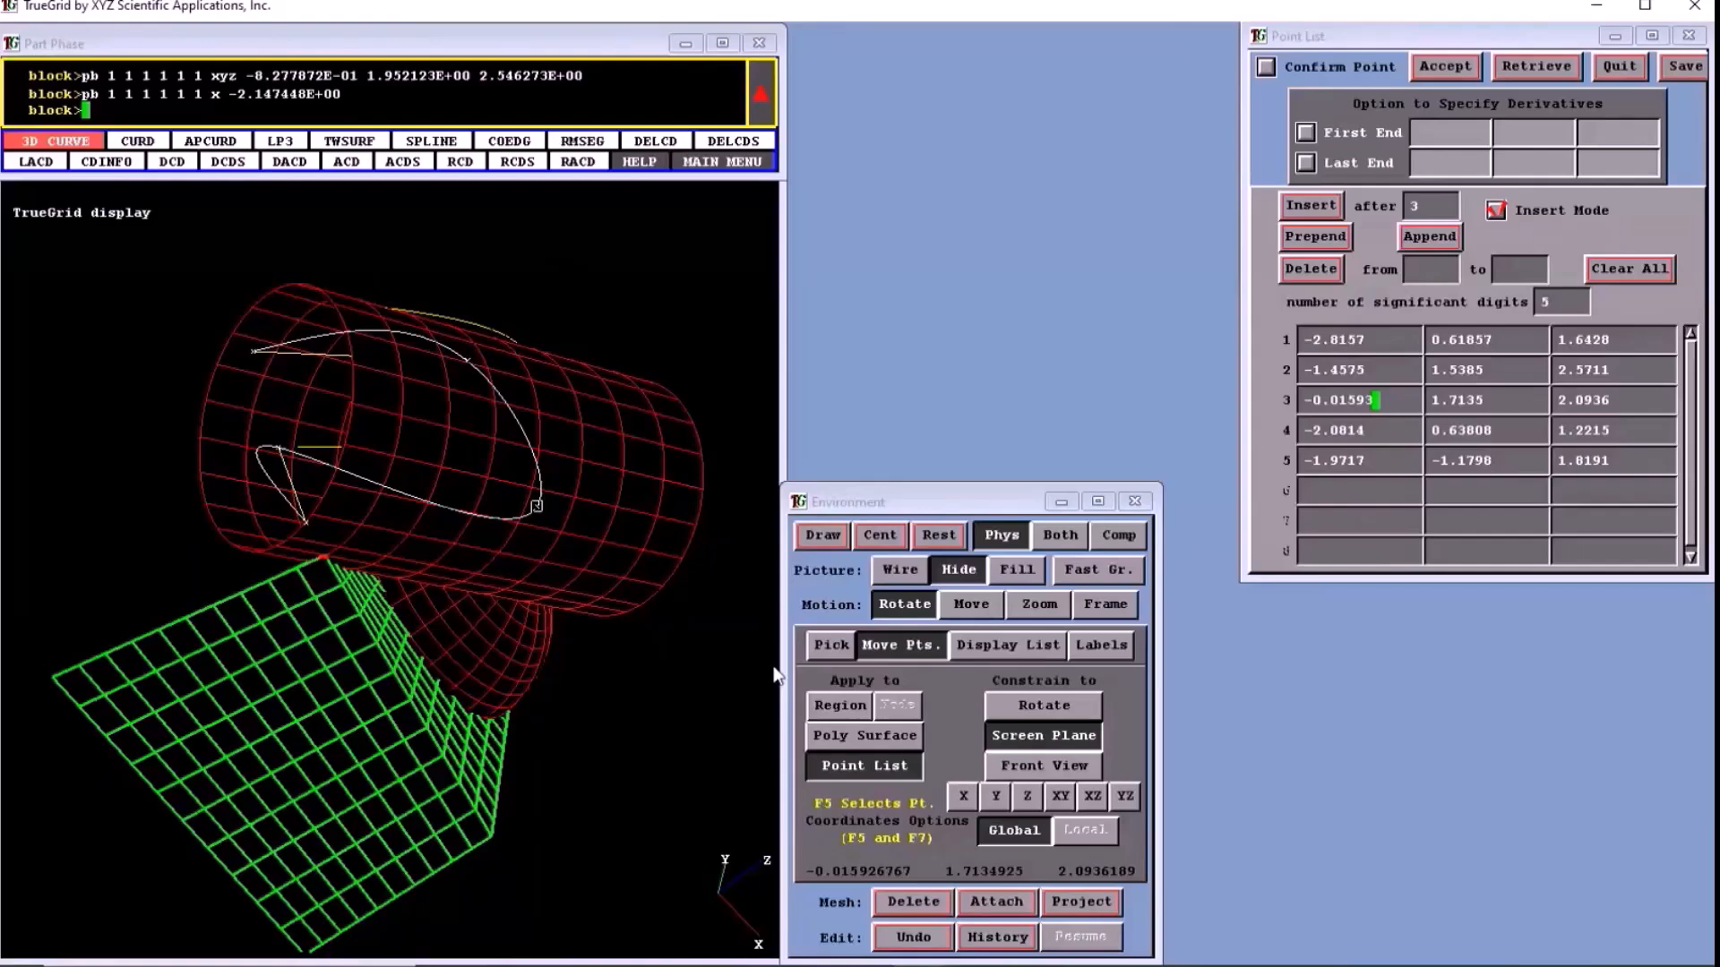
# - Move point 3 with the Front View constraint to about (-1.663, -0.566, 2.779), and slide it along X to about -2.925
pyautogui.click(1016, 570)
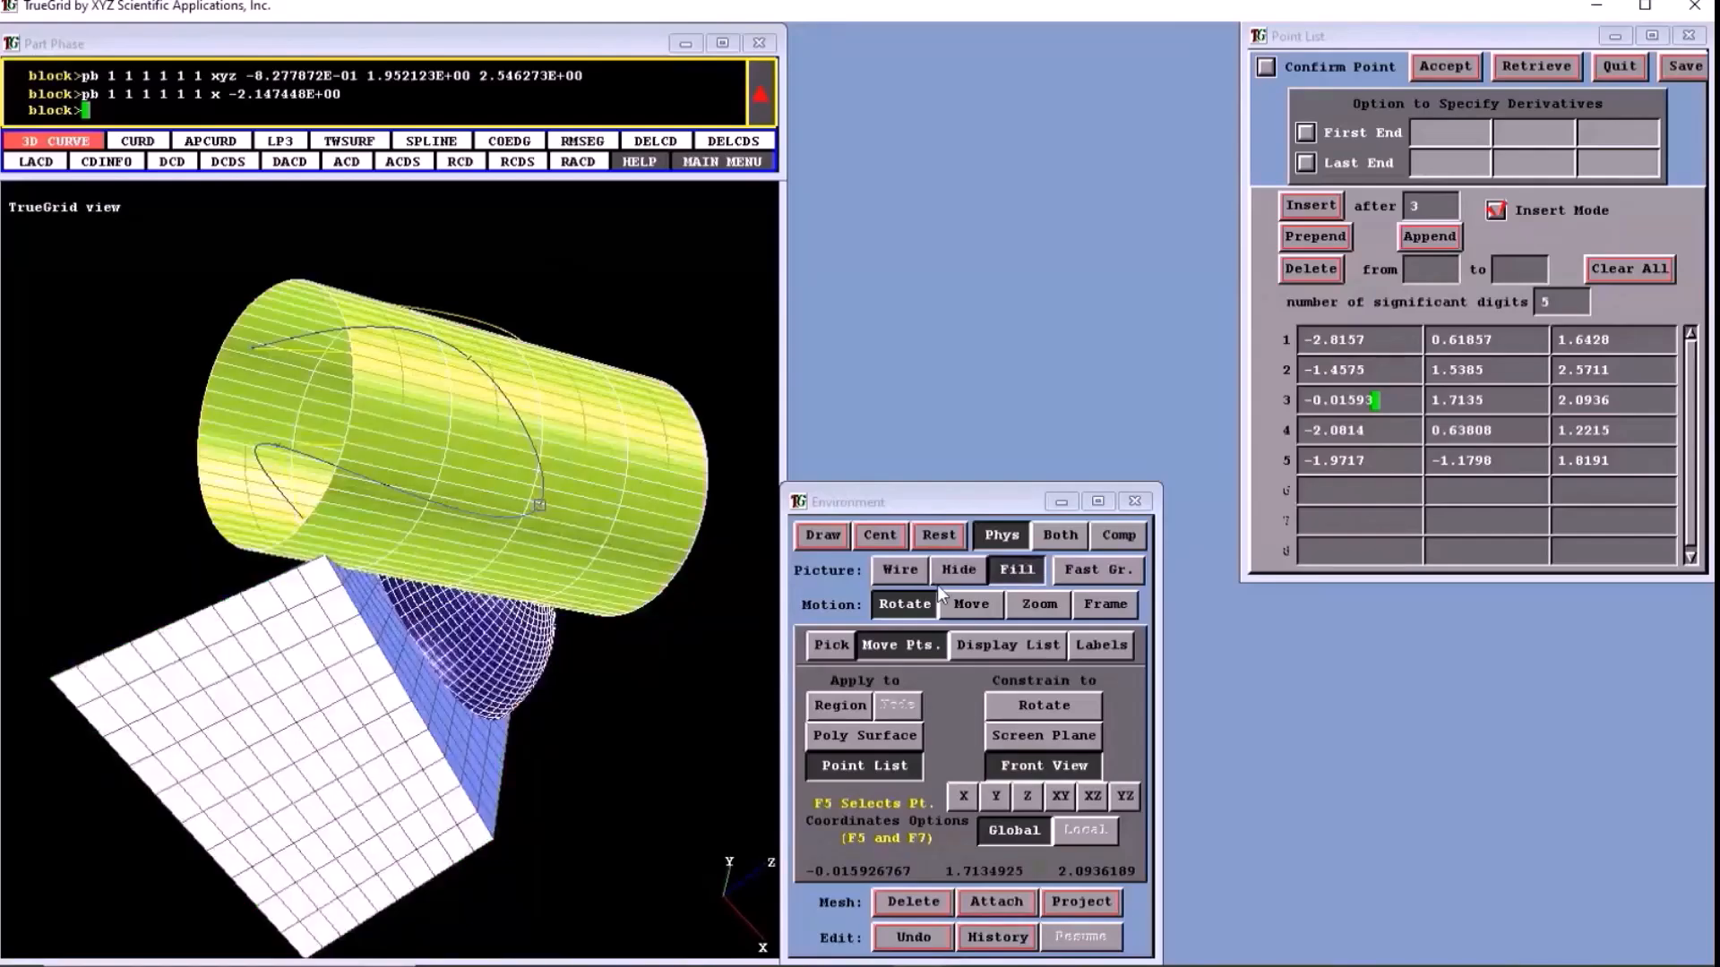
pyautogui.click(939, 578)
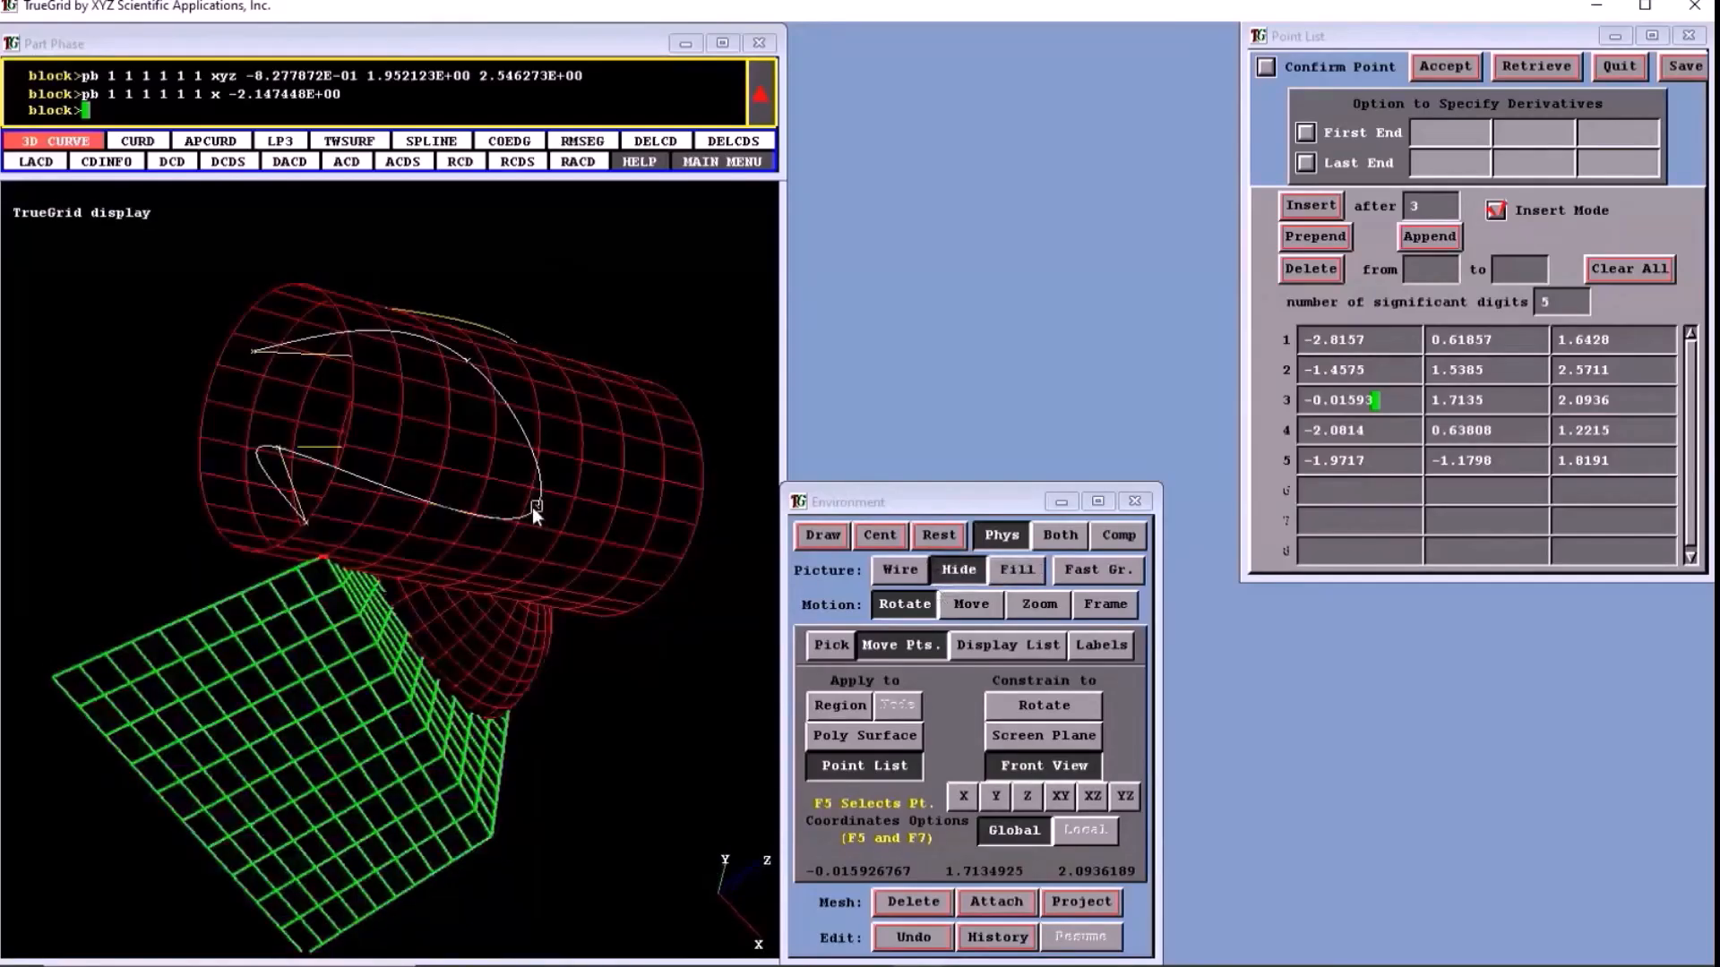
pyautogui.moveTo(532, 507); pyautogui.dragTo(62, 608)
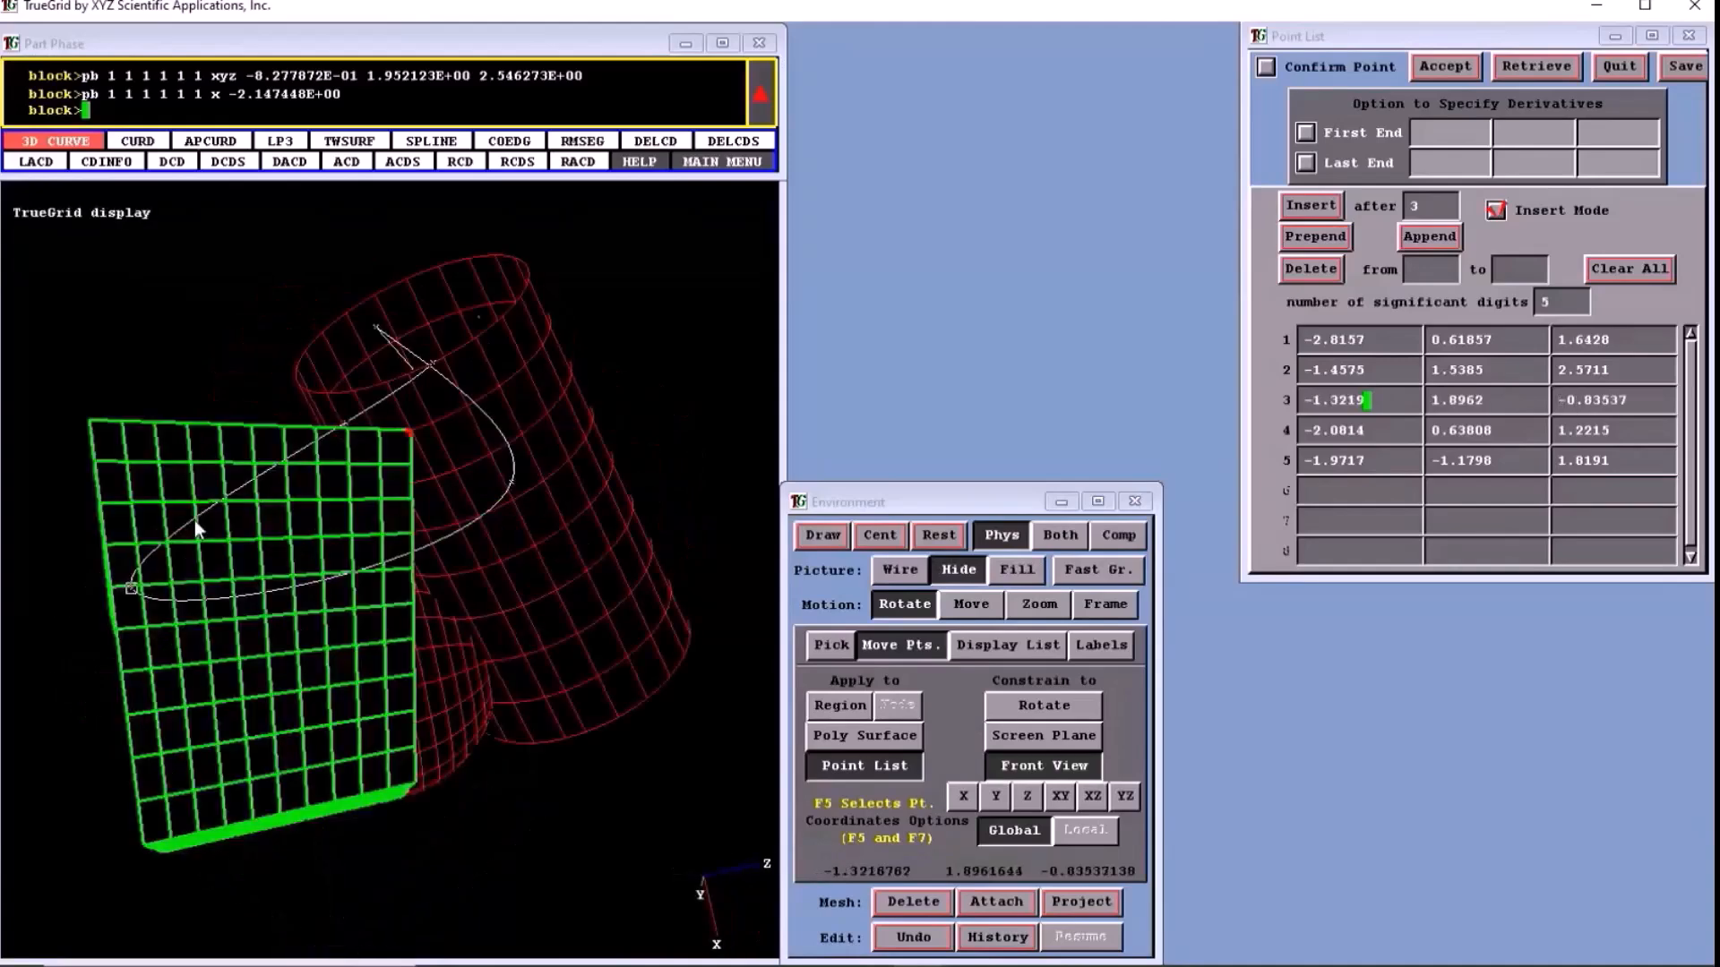
pyautogui.moveTo(195, 520); pyautogui.dragTo(199, 698)
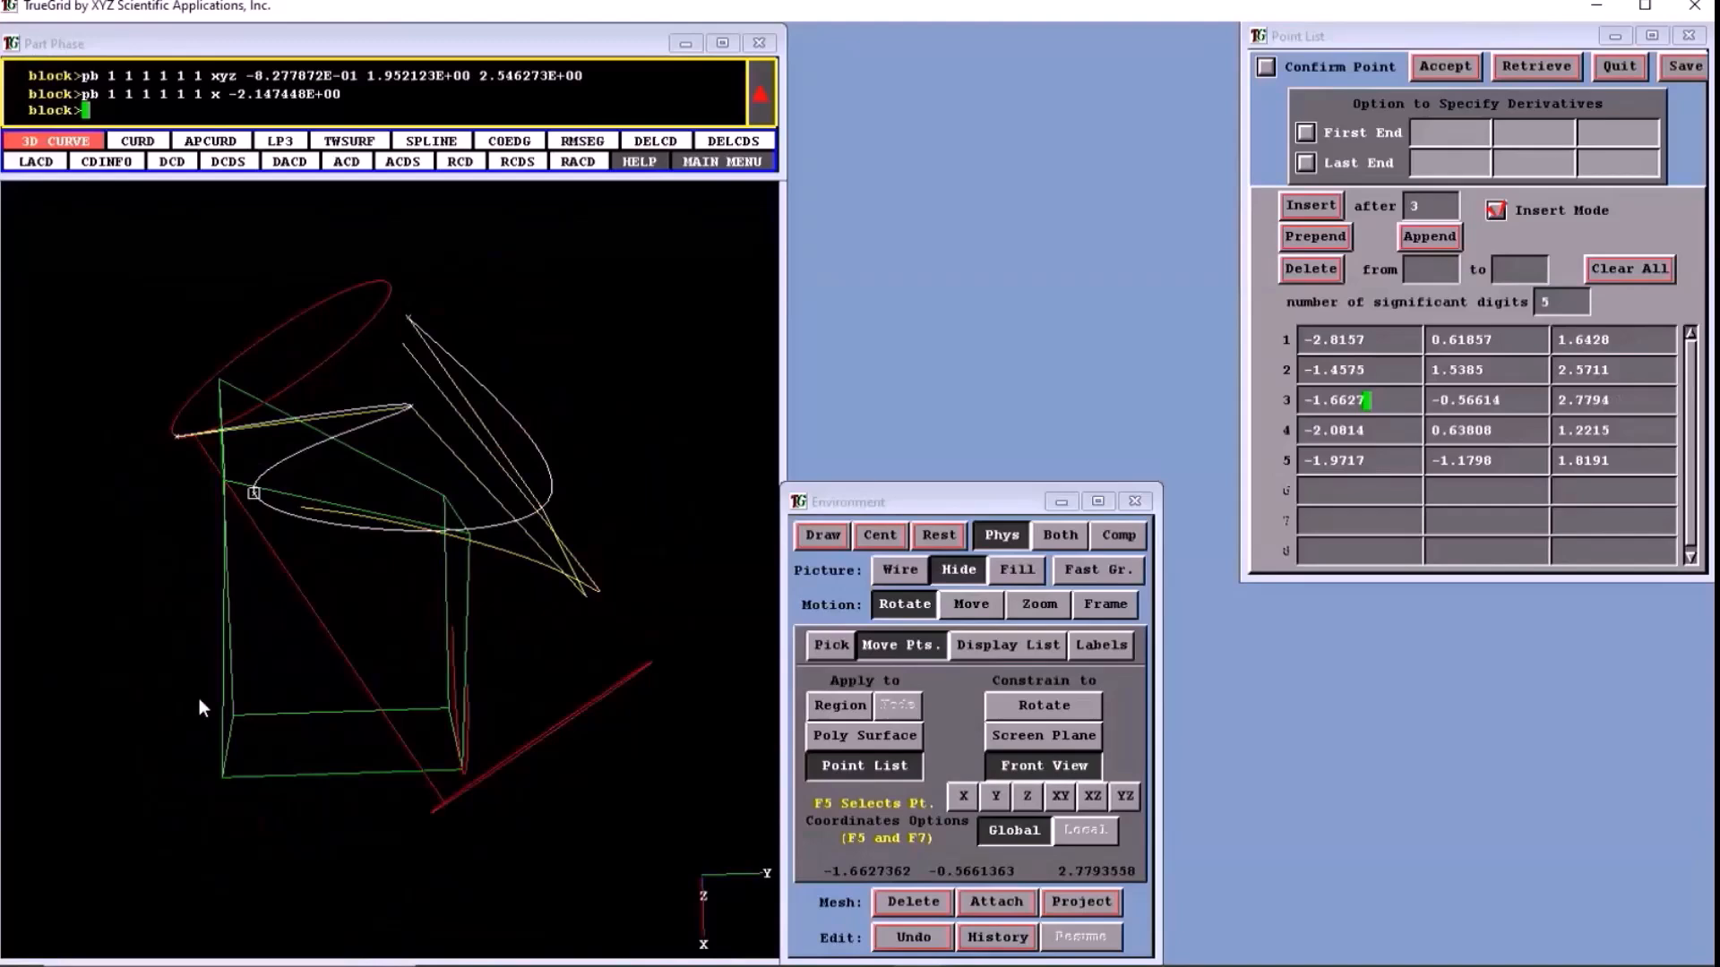
pyautogui.click(963, 797)
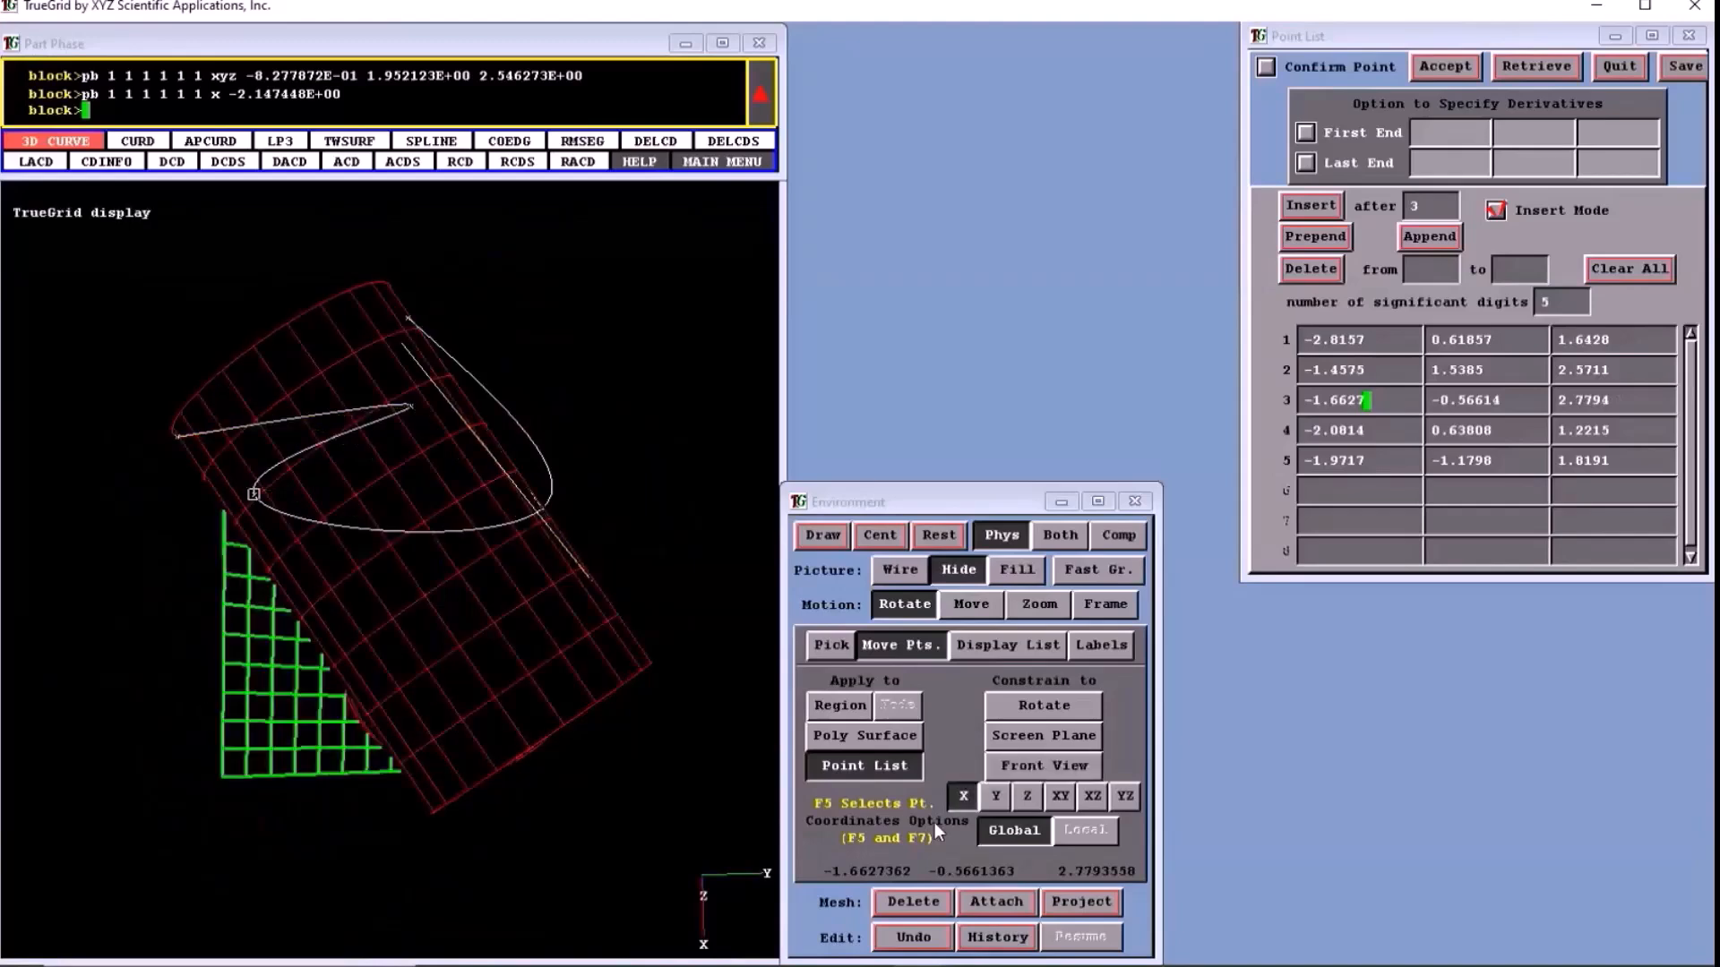
pyautogui.moveTo(678, 476); pyautogui.dragTo(678, 302)
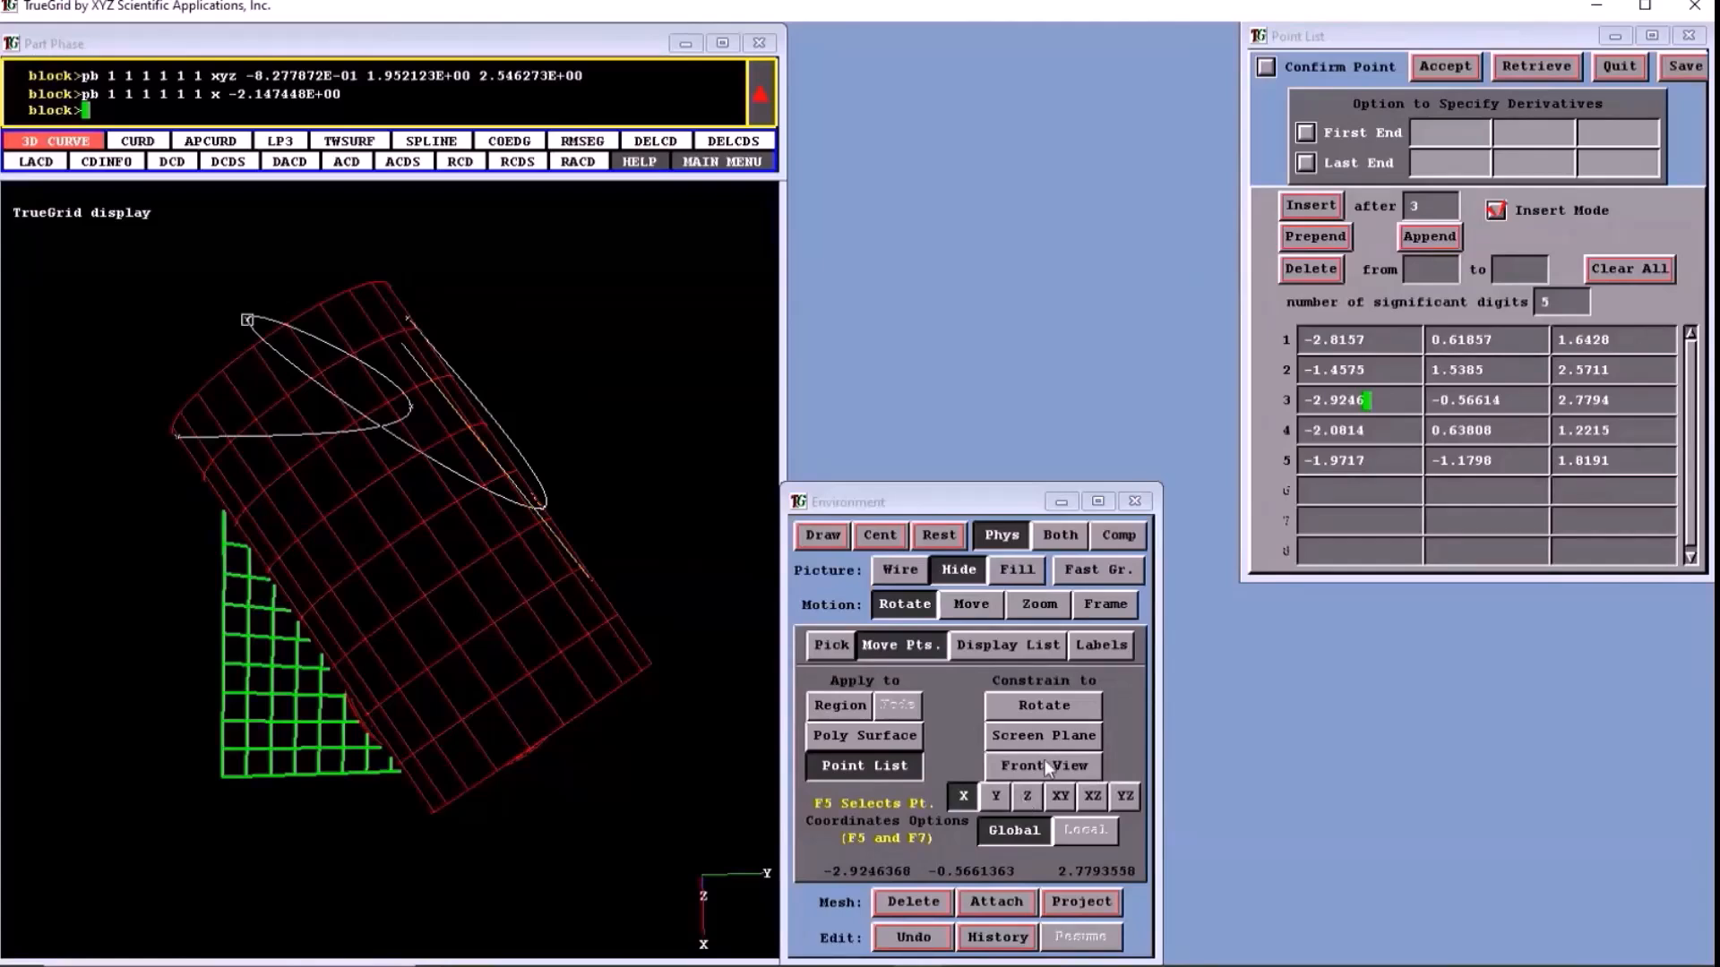
# - With the Rotate constraint, rotate point 3 to about (-1.517, 2.349, 1.597), rotate the block's i = 2 face, and clear the selection
pyautogui.click(1043, 705)
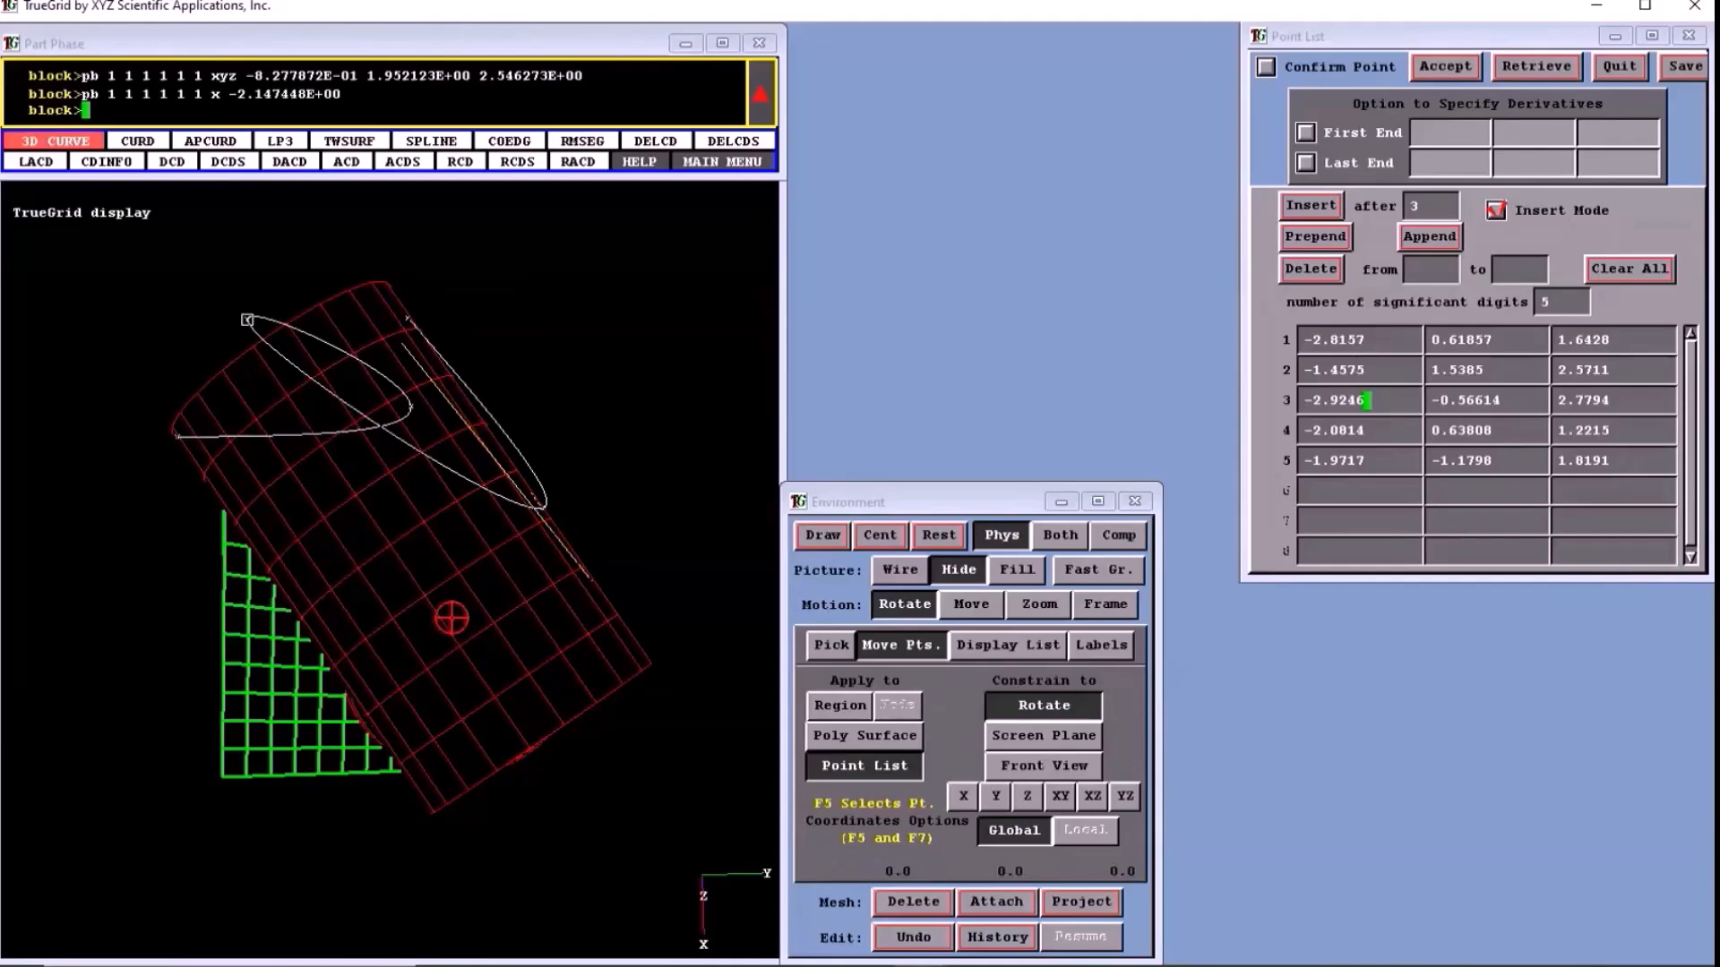
pyautogui.moveTo(451, 618); pyautogui.dragTo(442, 601)
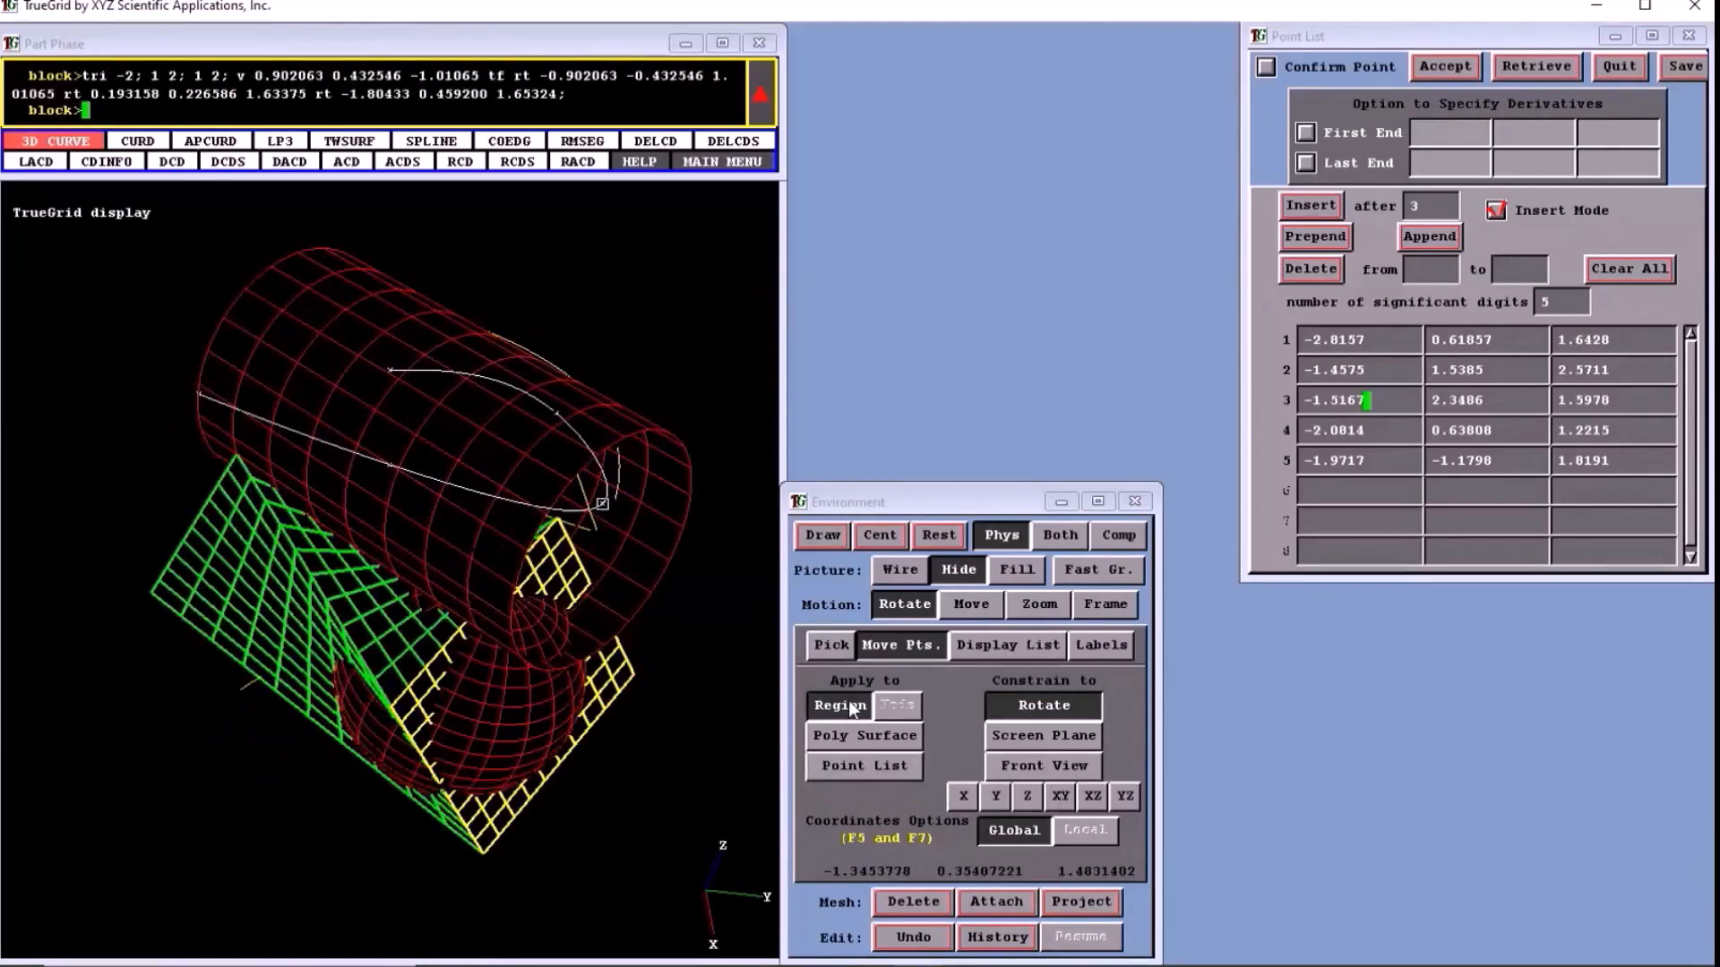
pyautogui.press('F2')
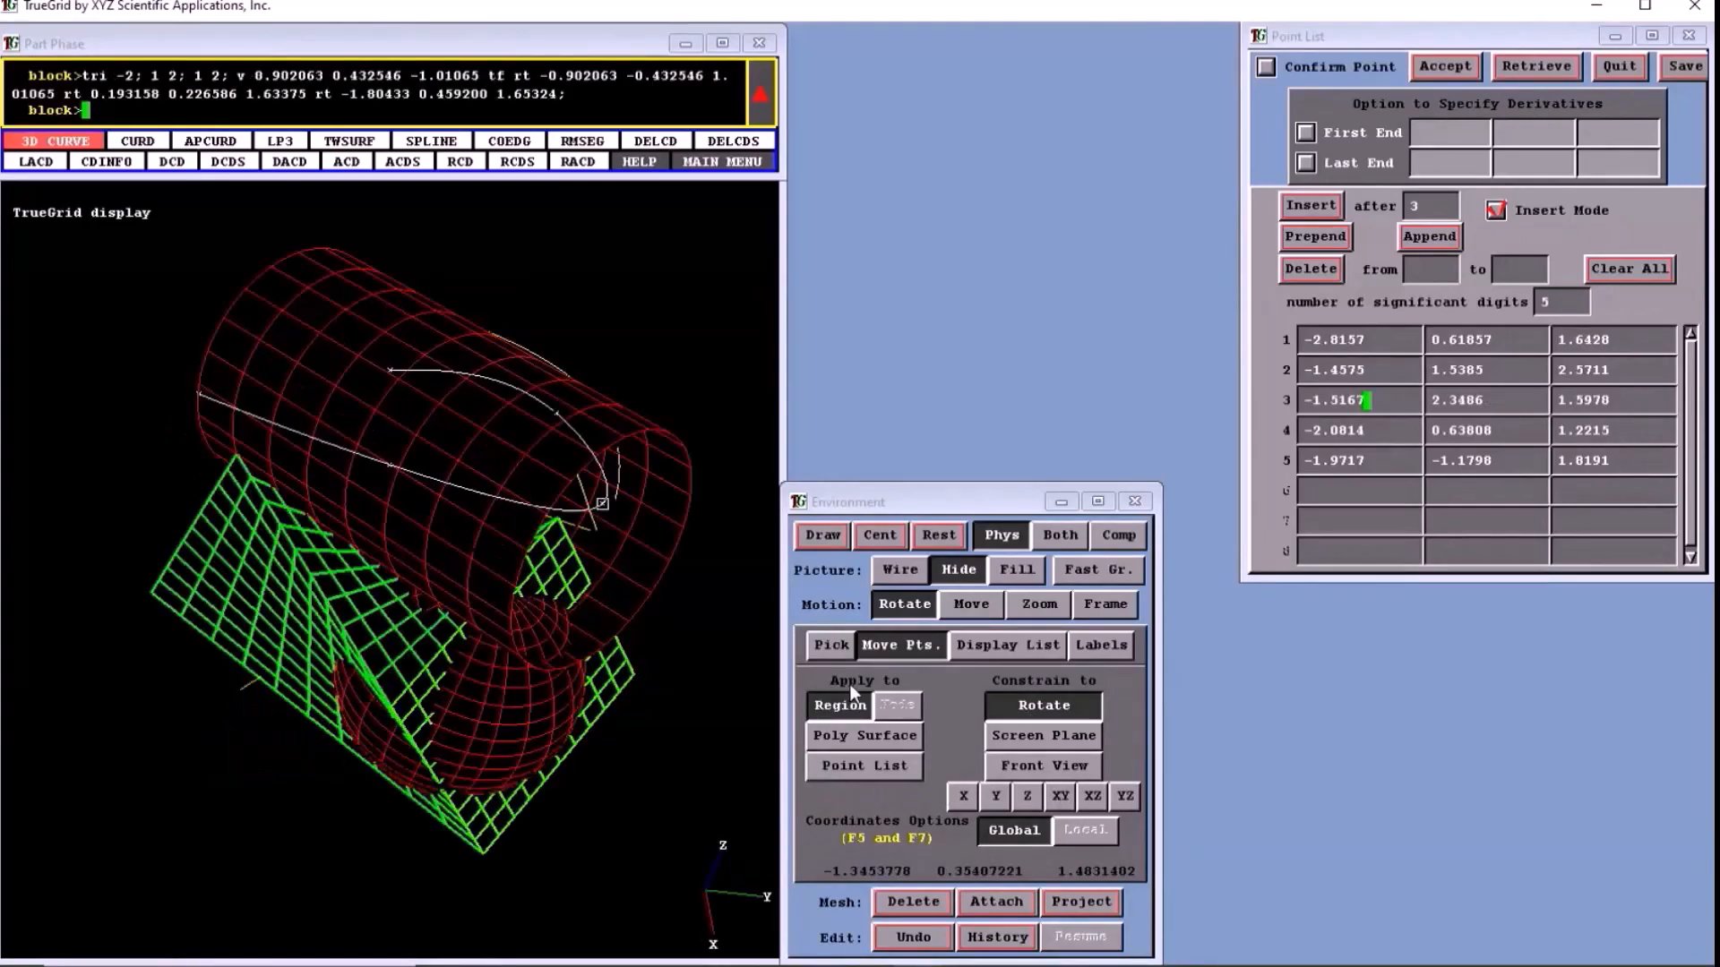
# - Apply Screen Plane moves to regions, moving vertex 2 2 2 to about (-0.488, 1.633, 2.949) and vertex 2 1 1 to about (1.122, 1.310, -0.409)
pyautogui.click(848, 702)
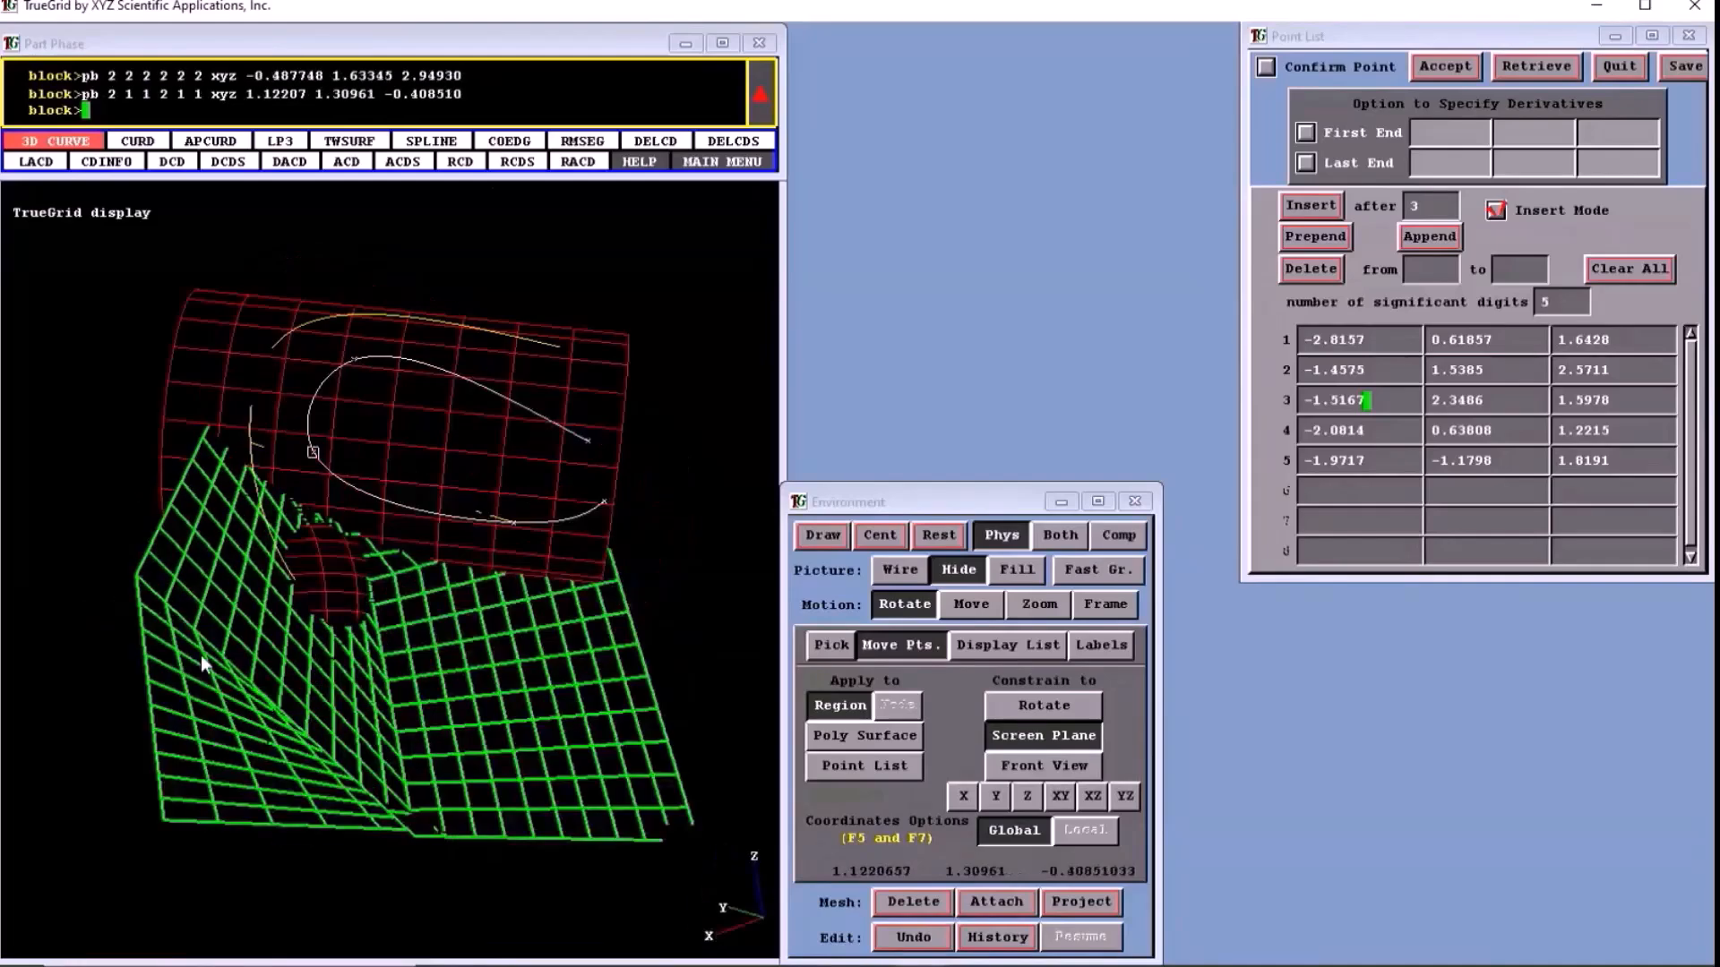
pyautogui.moveTo(422, 804); pyautogui.dragTo(288, 518)
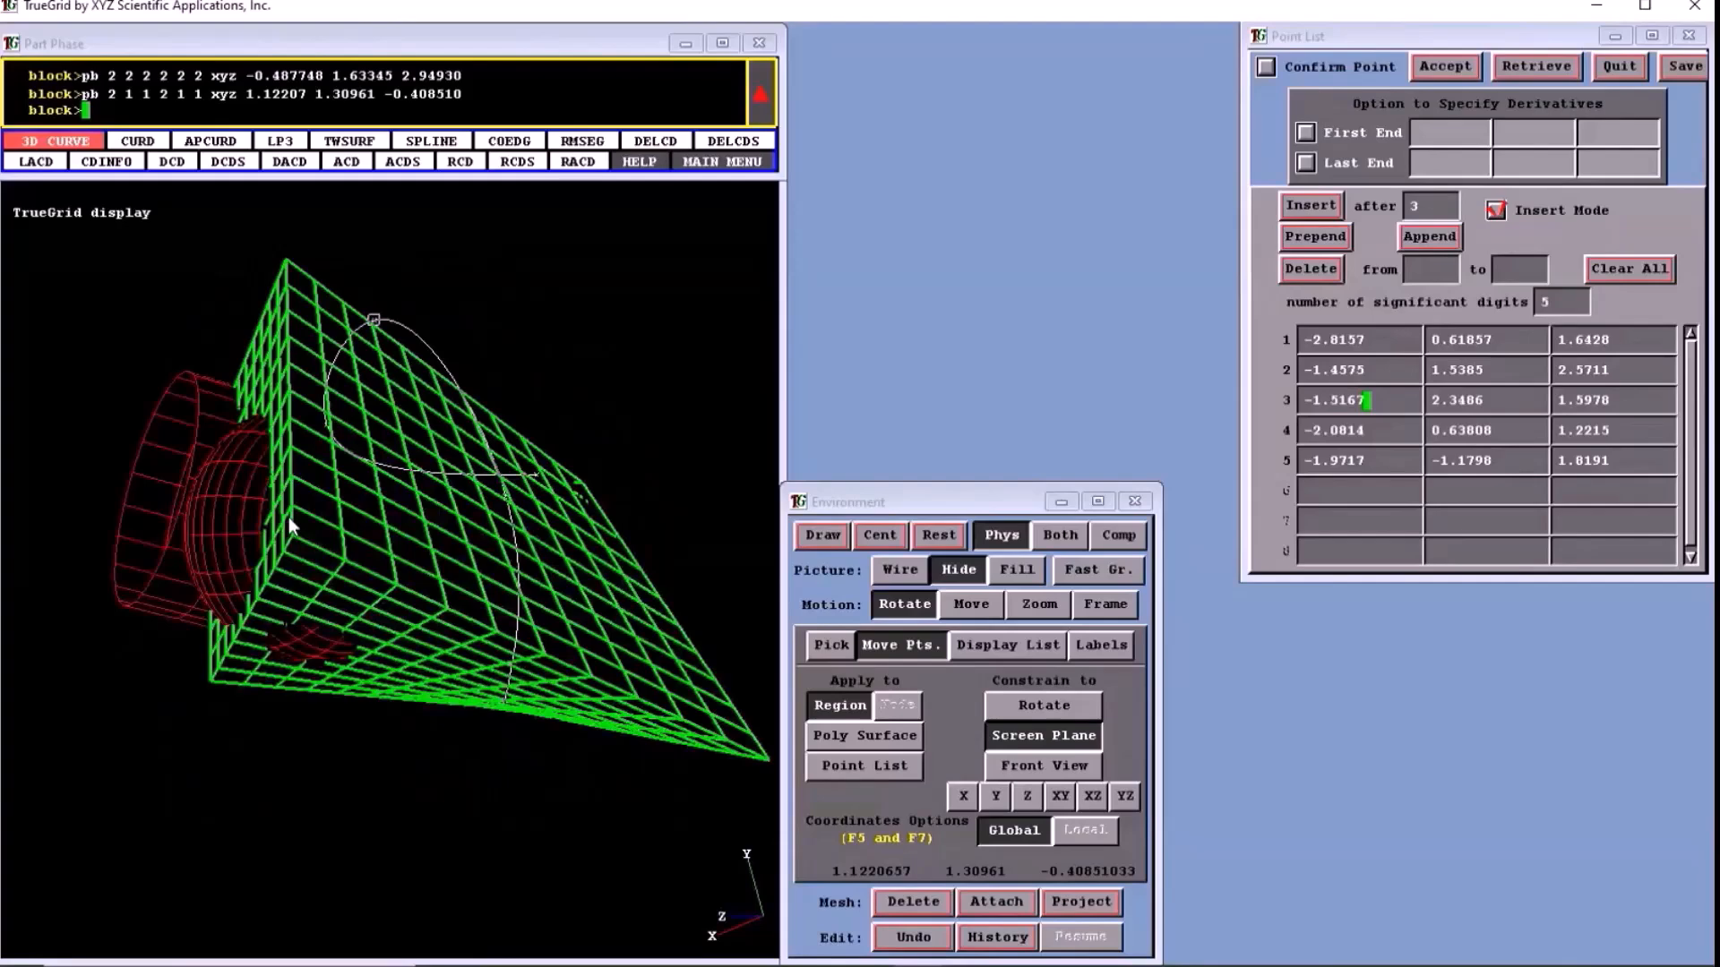
# - Select the block edge at i = 2, k = 1 and move it in the Screen Plane by about (-2.213, -0.105, -0.252)
pyautogui.click(288, 518)
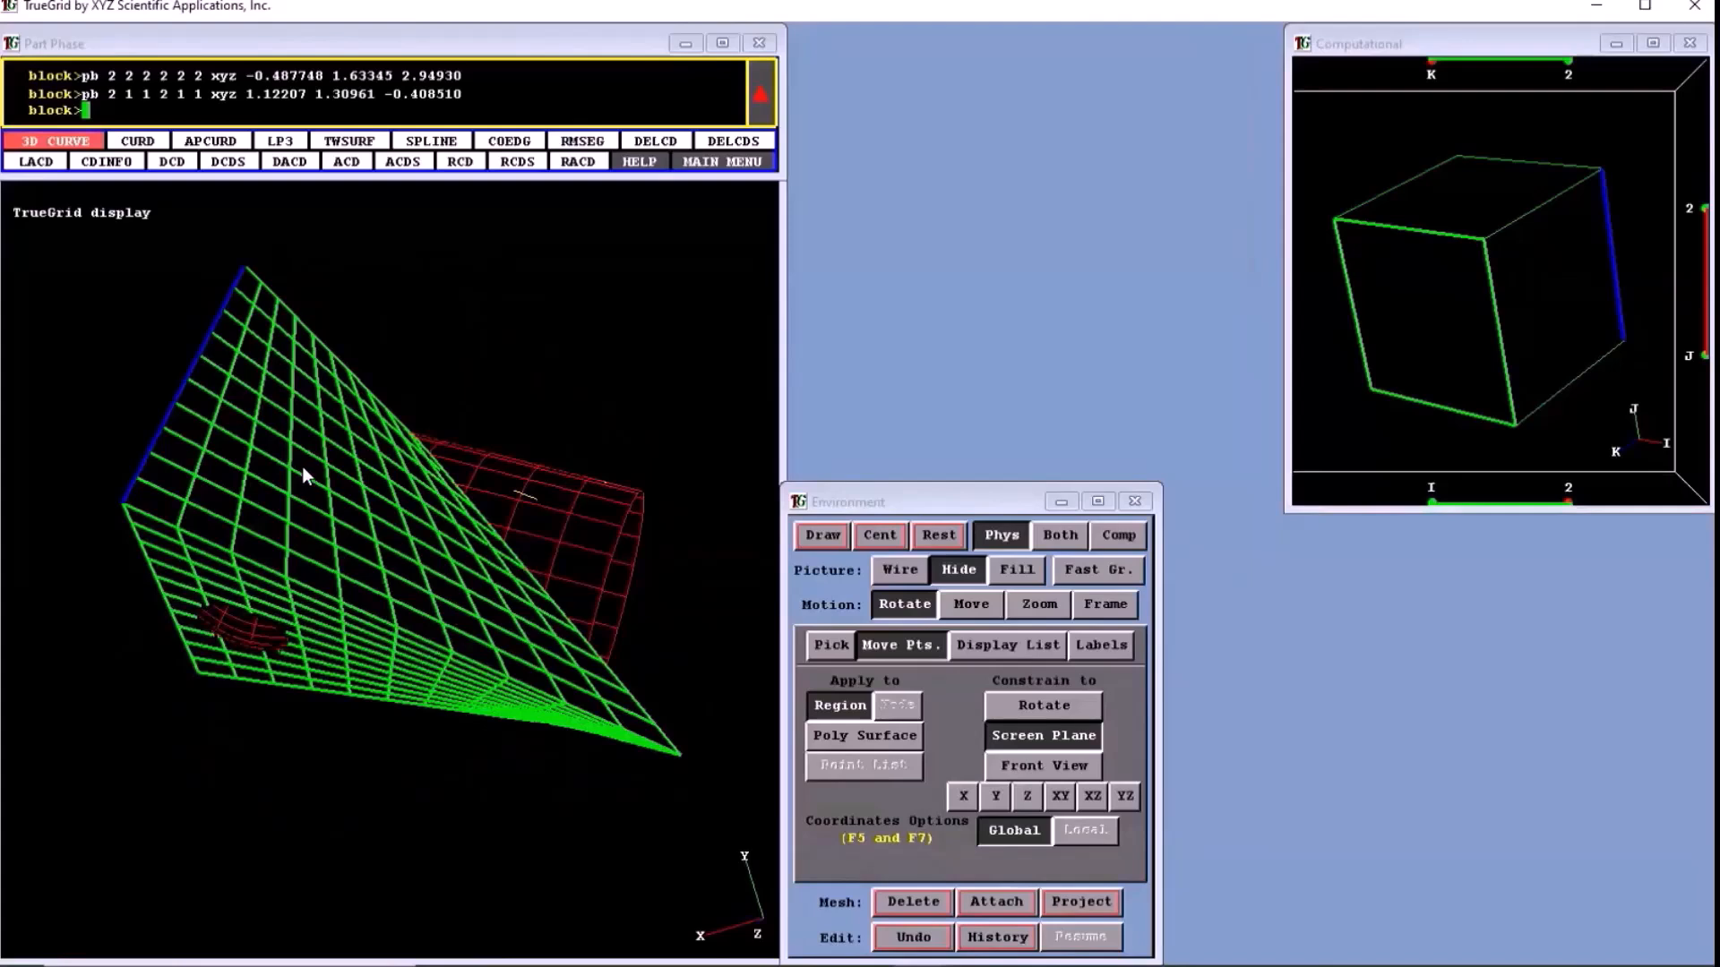
pyautogui.moveTo(194, 370); pyautogui.dragTo(325, 491)
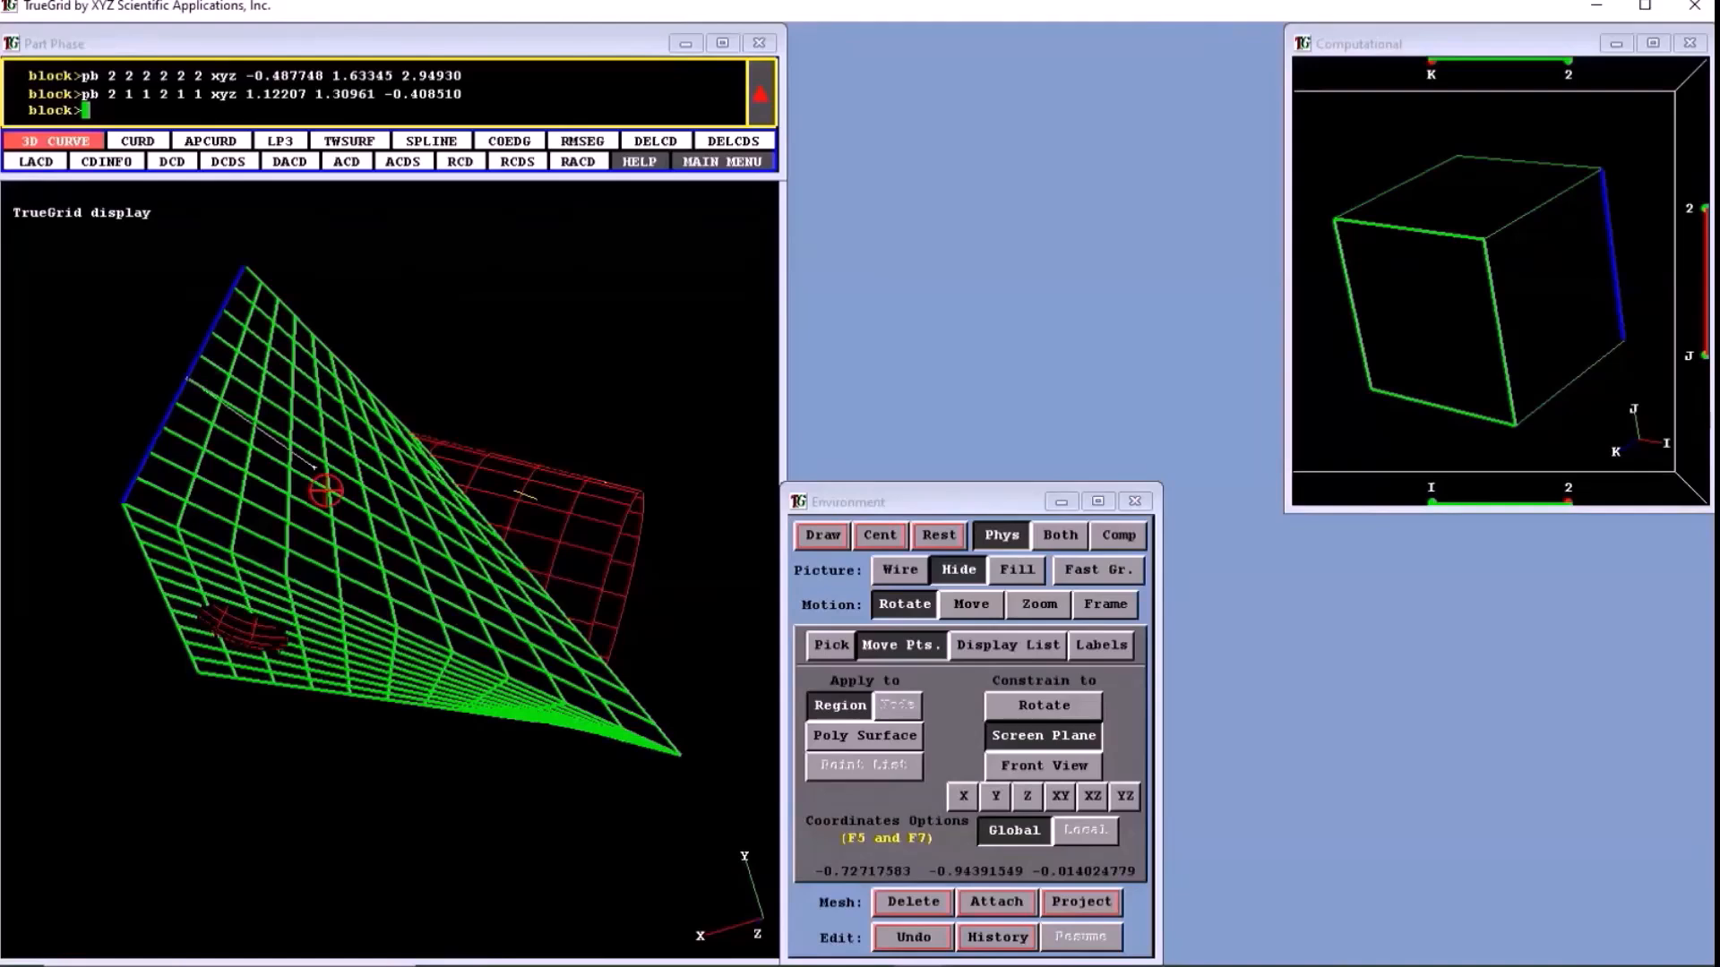
pyautogui.moveTo(325, 491); pyautogui.dragTo(473, 306)
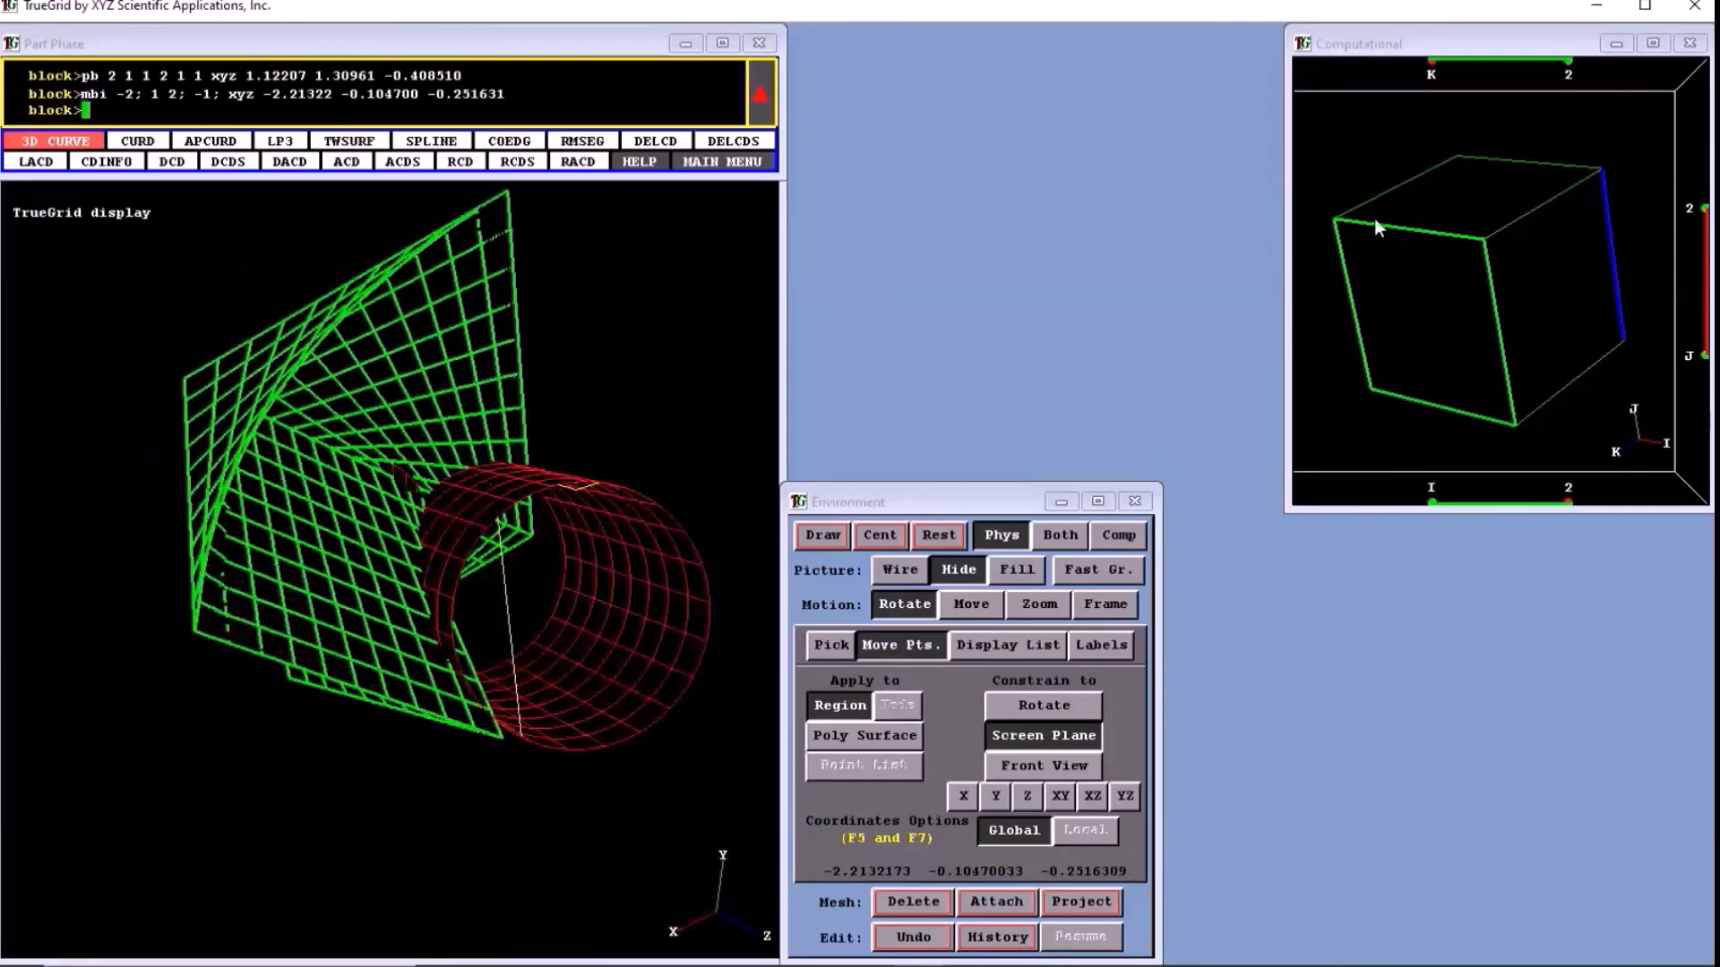
# - Select the block's j = 2 face and move it in the Screen Plane by about (-0.628, 0.261, 0.878)
pyautogui.click(1376, 228)
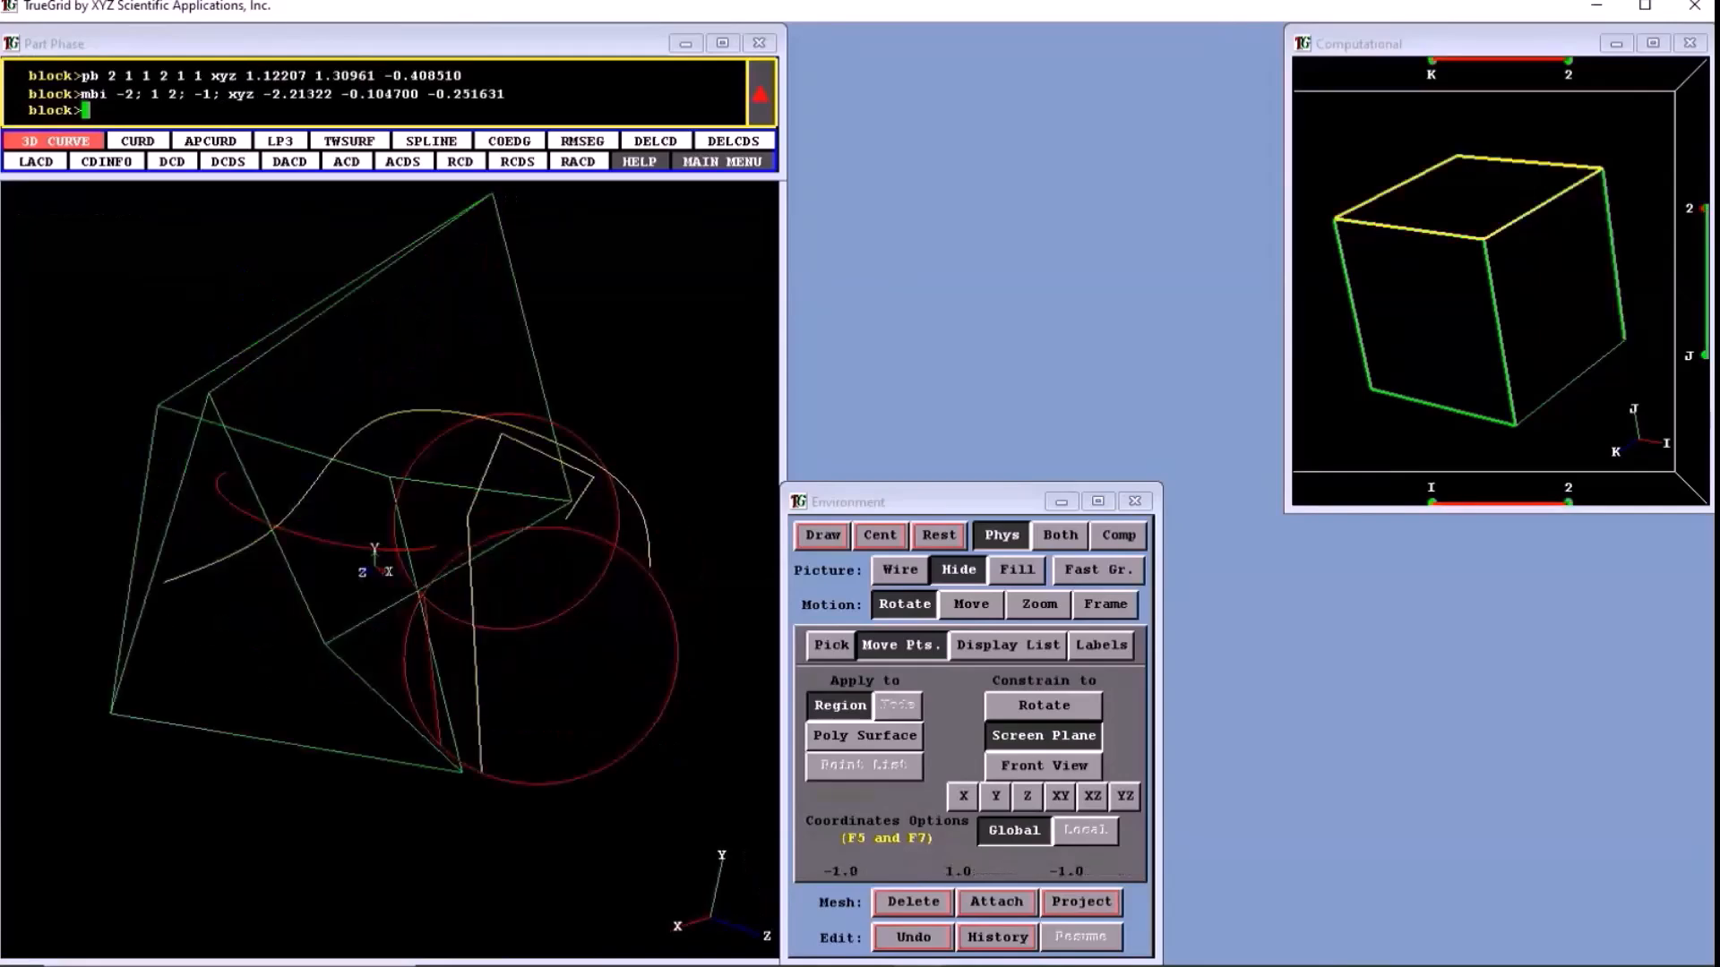
pyautogui.moveTo(374, 564); pyautogui.dragTo(257, 549, button='middle')
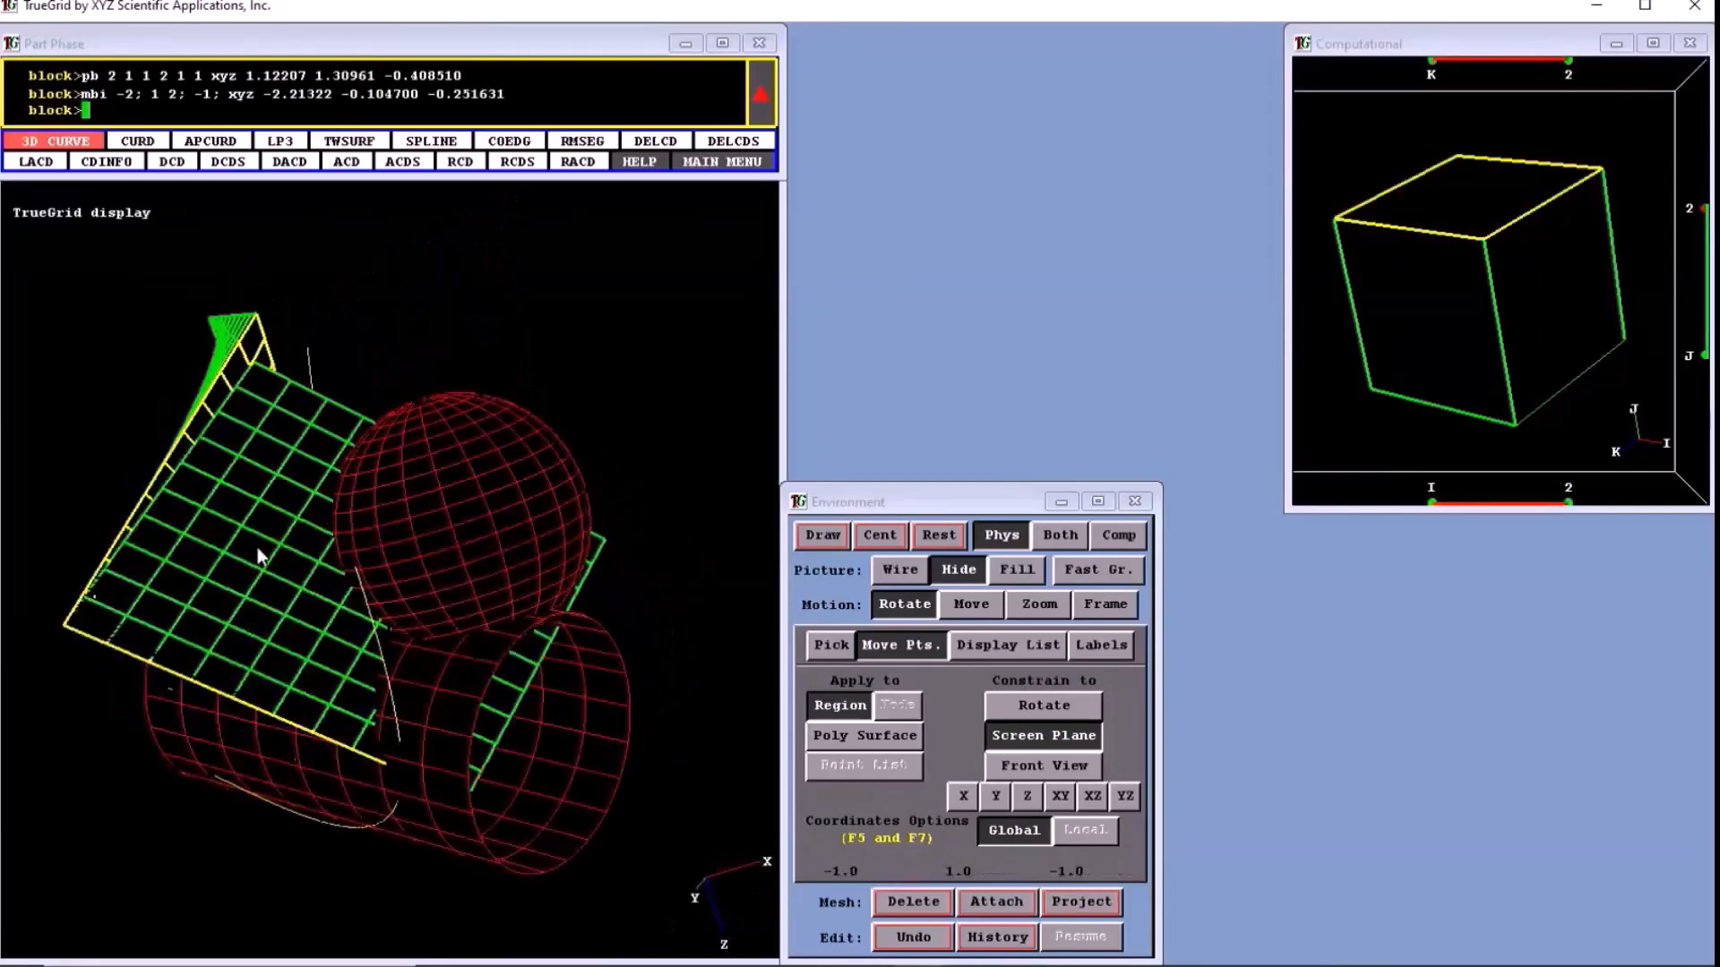
pyautogui.moveTo(259, 555); pyautogui.dragTo(177, 616)
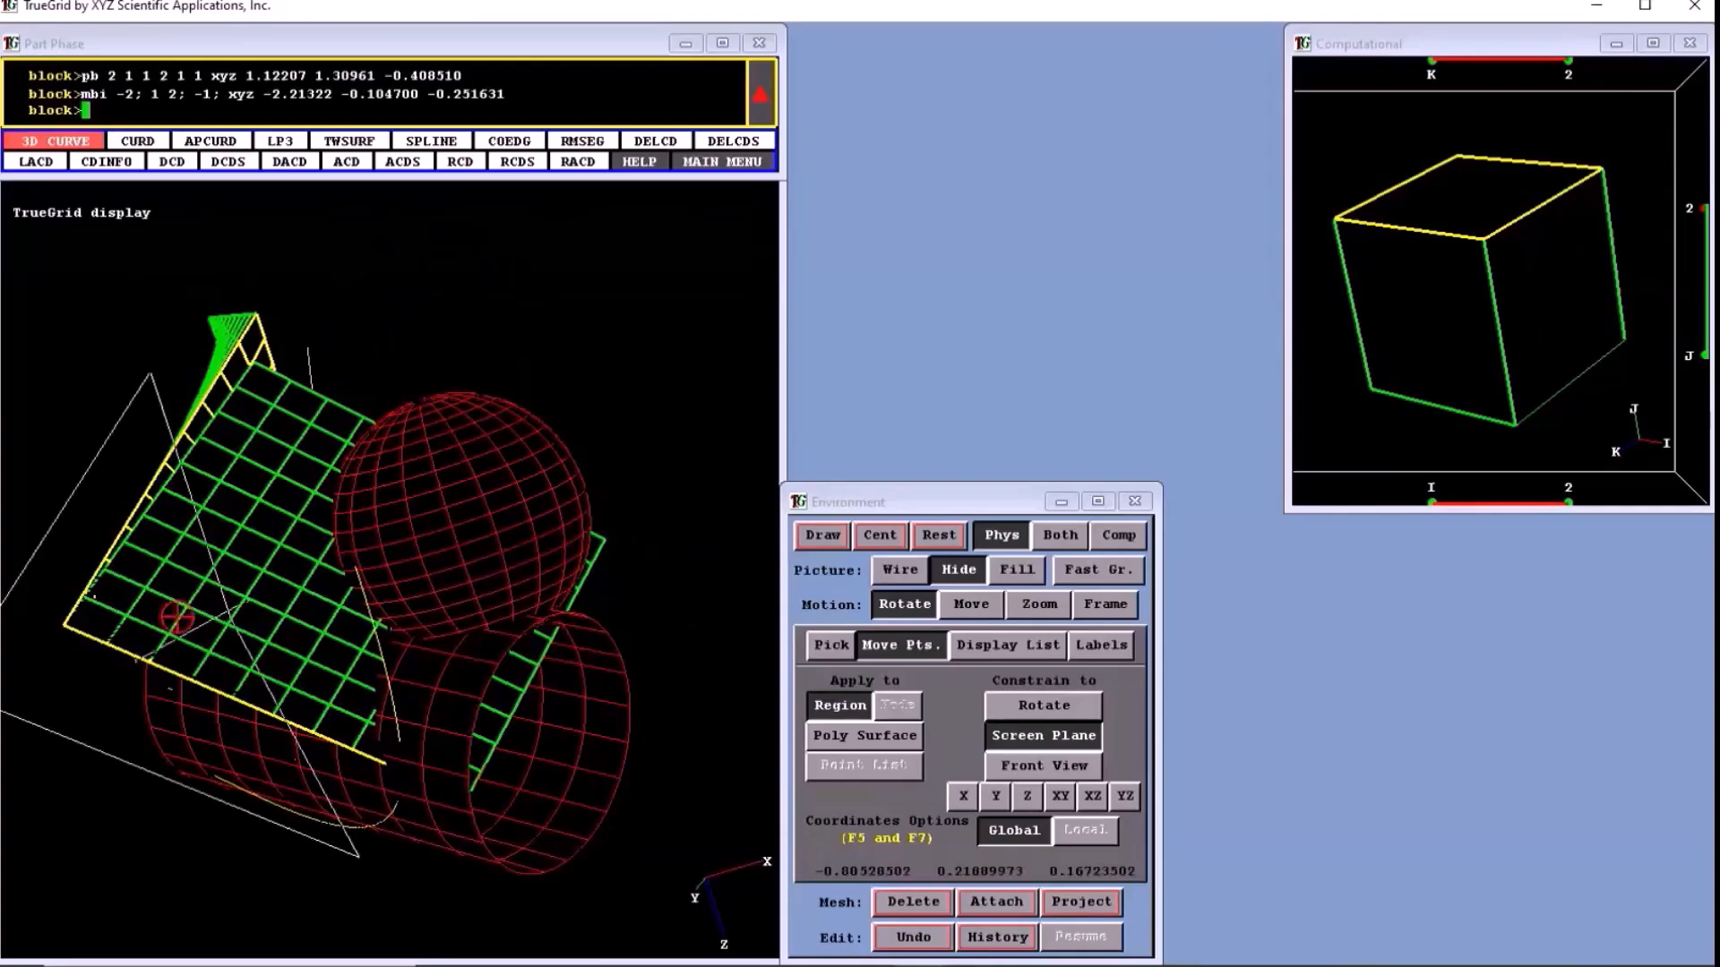
pyautogui.moveTo(176, 616); pyautogui.dragTo(230, 553)
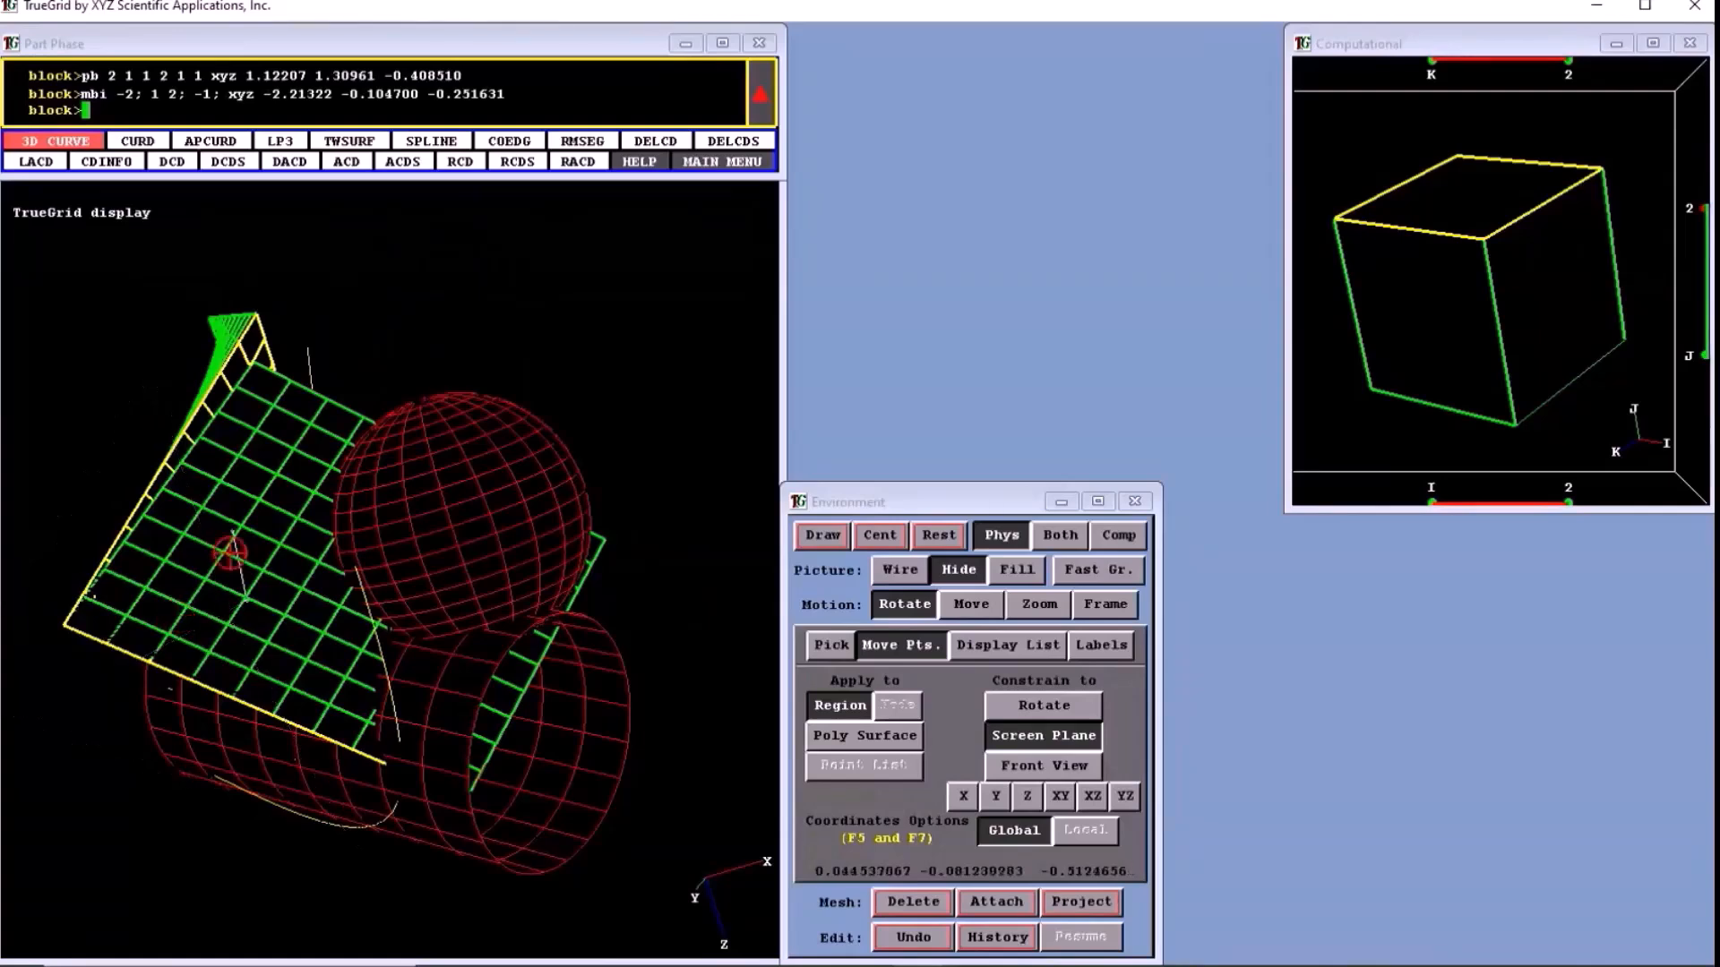
pyautogui.moveTo(230, 553); pyautogui.dragTo(199, 744)
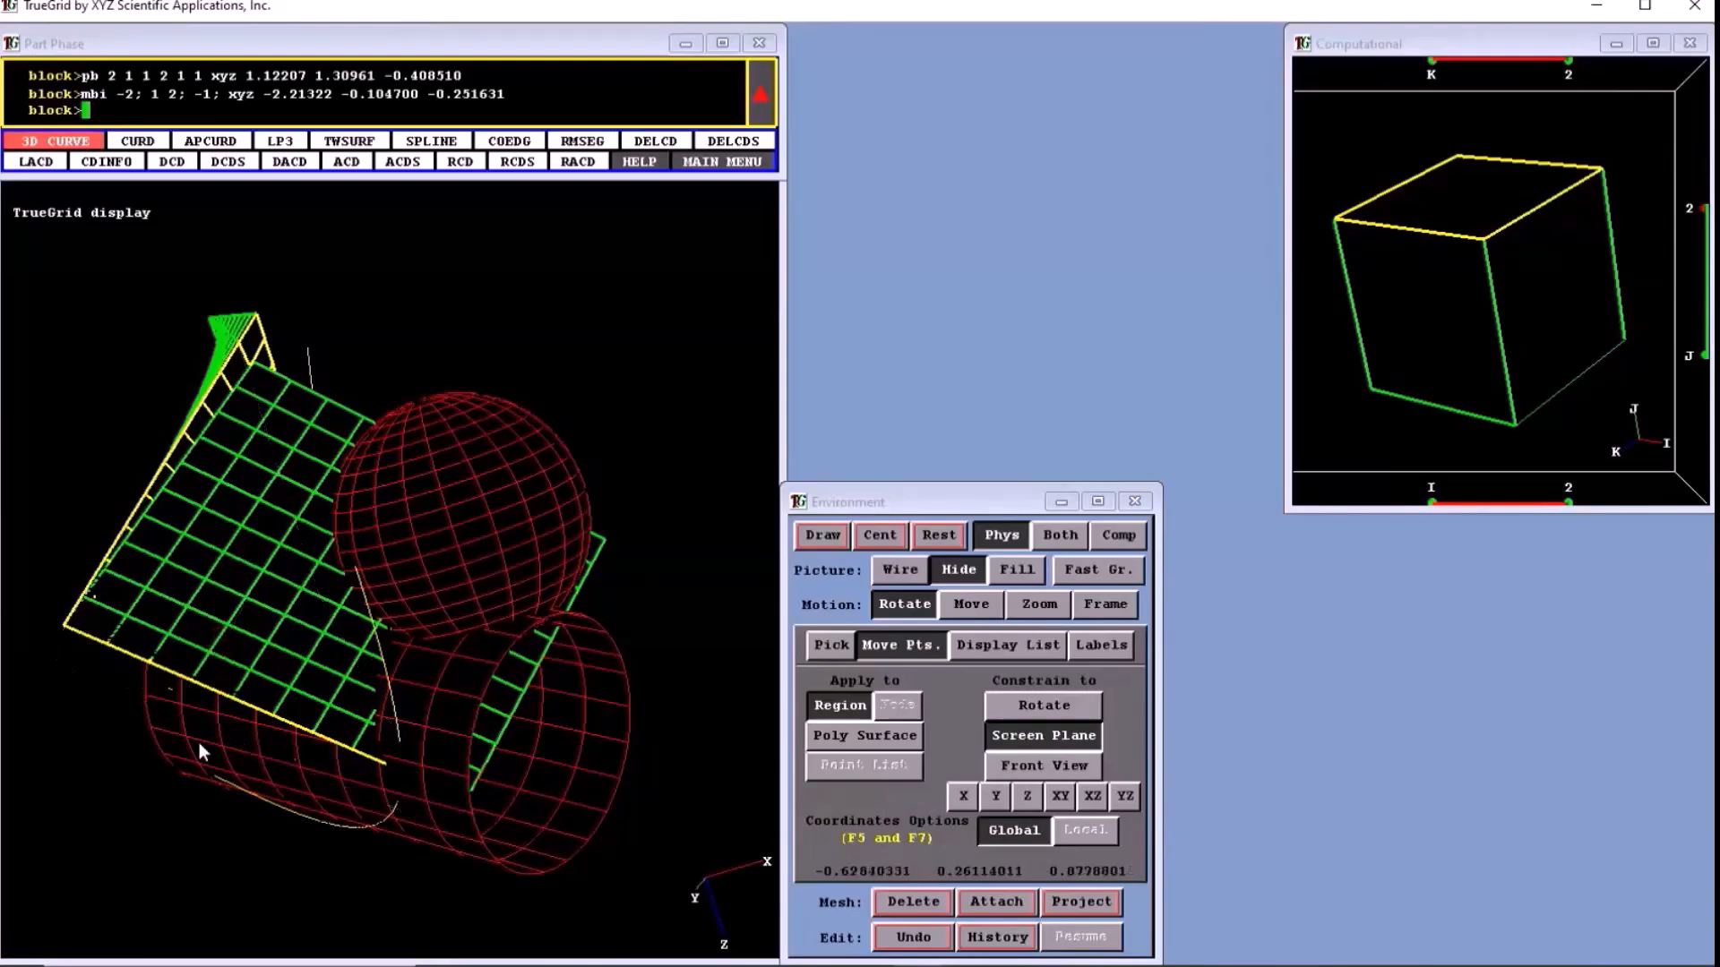
# - Select the block's k = 2 face, pick cylinder surface 1 with the Surface lasso, and project the face onto it
pyautogui.moveTo(198, 744); pyautogui.dragTo(403, 555, button='middle')
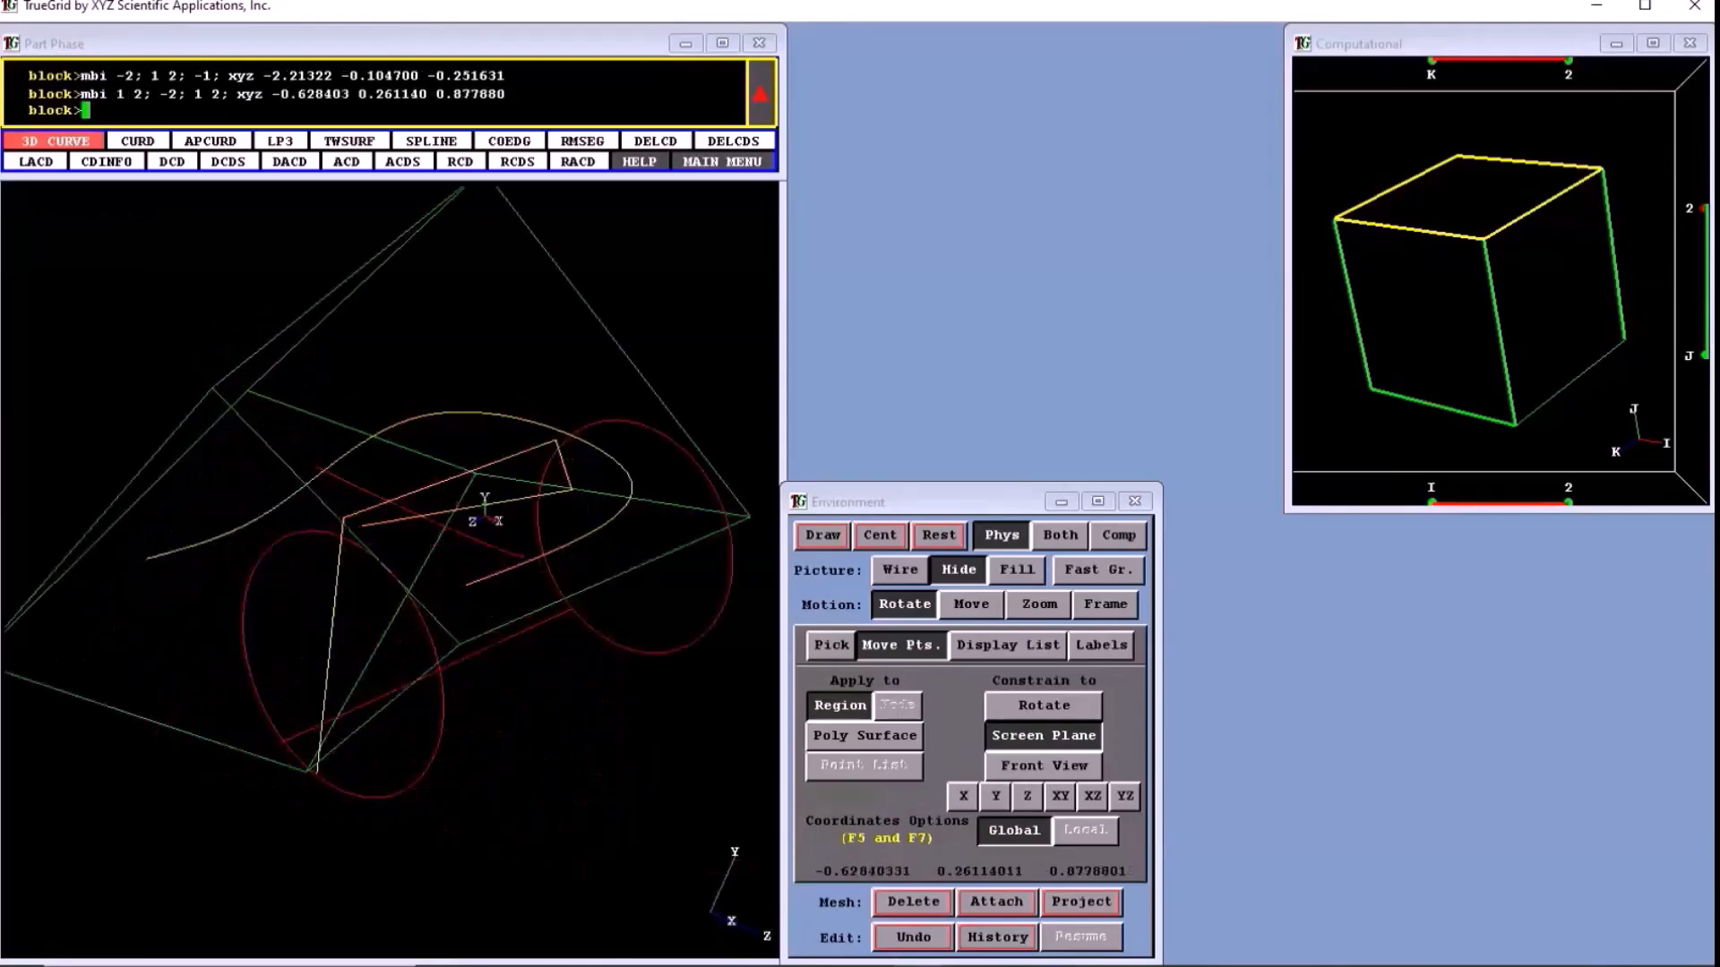
pyautogui.moveTo(618, 734); pyautogui.dragTo(833, 768, button='middle')
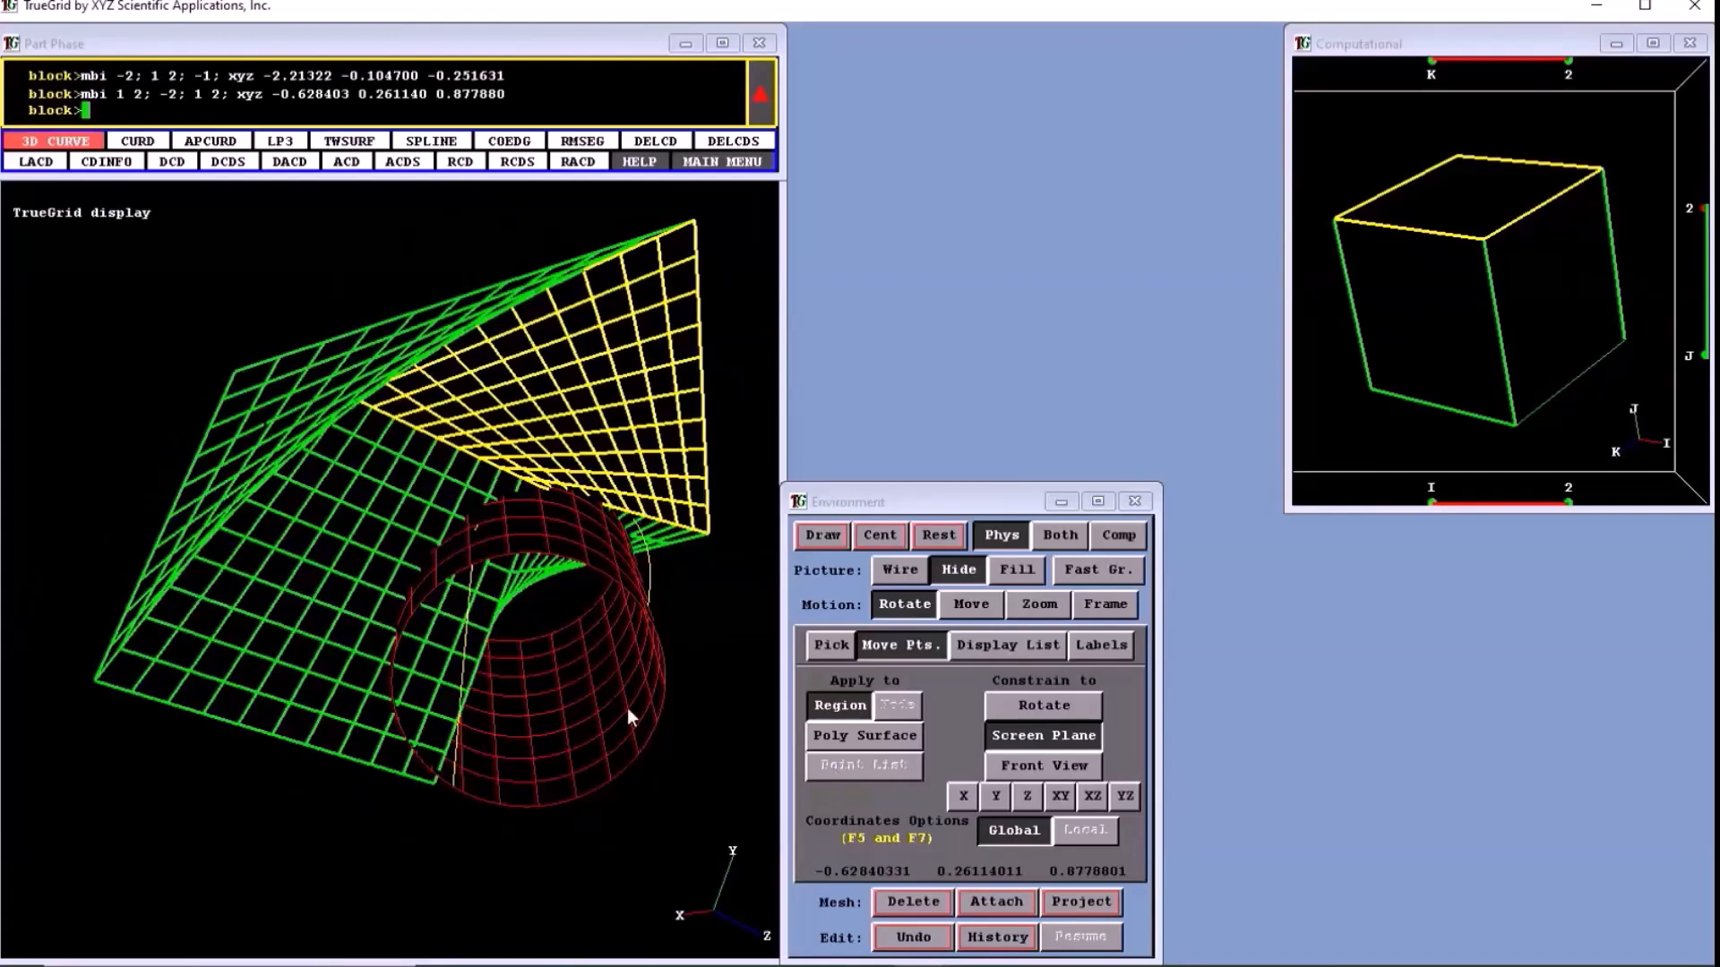
pyautogui.moveTo(627, 707); pyautogui.dragTo(516, 547, button='middle')
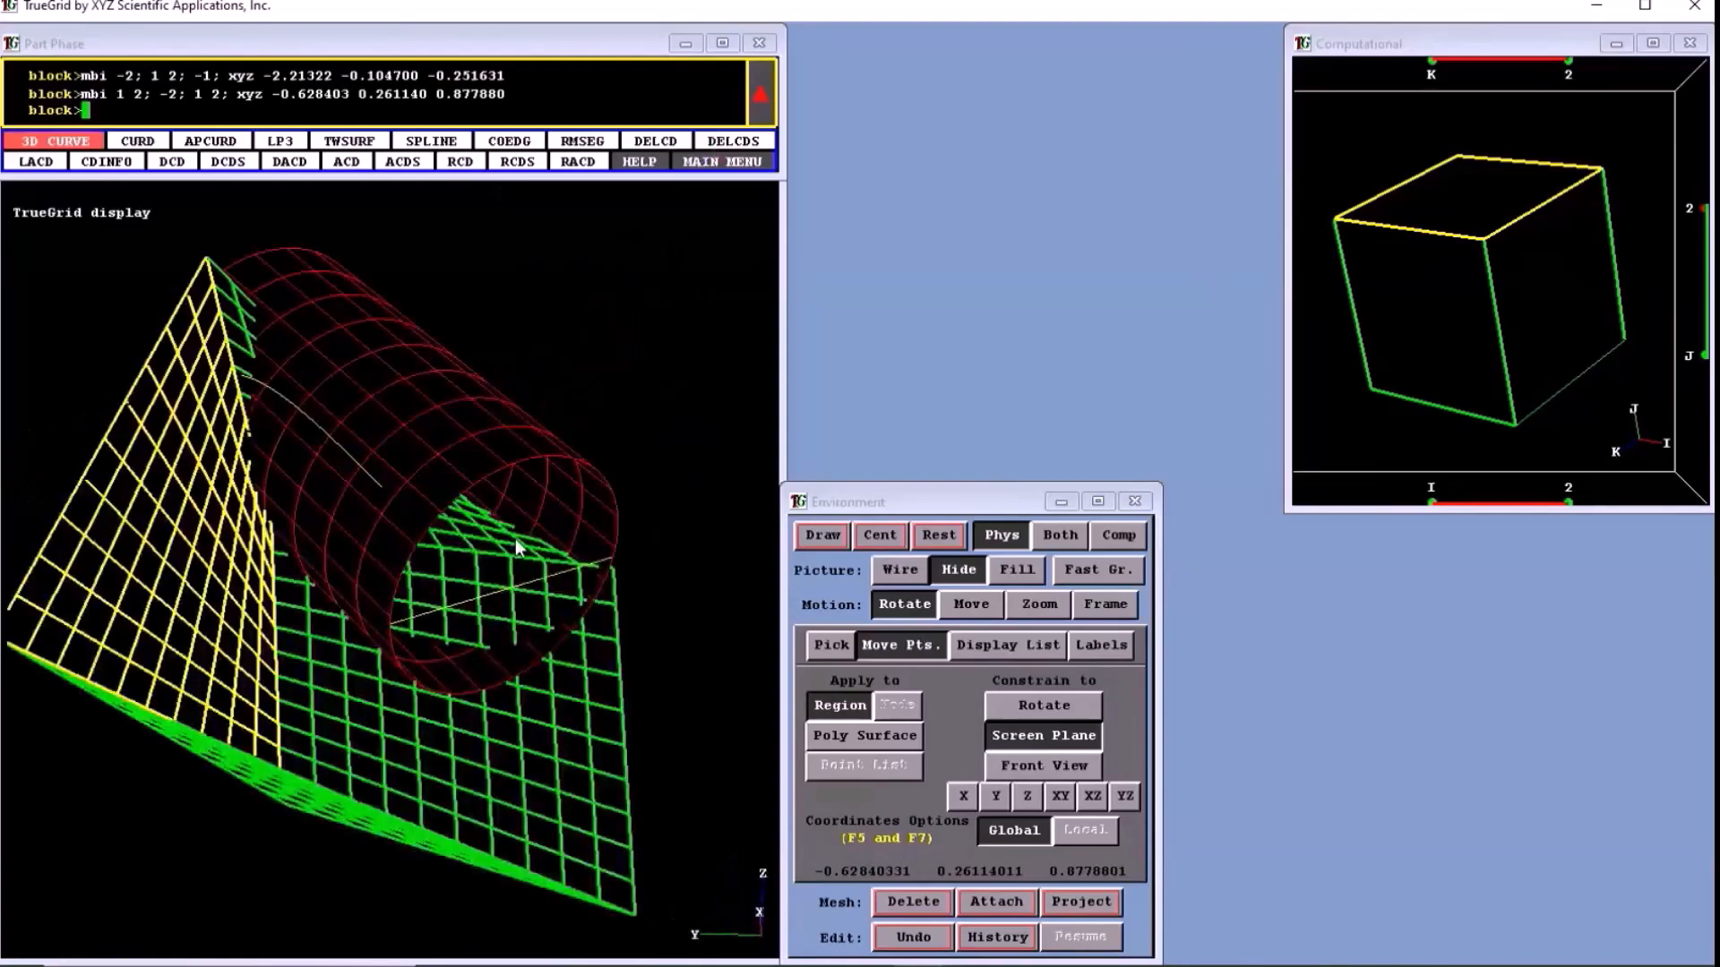
pyautogui.moveTo(514, 539); pyautogui.dragTo(1443, 403, button='middle')
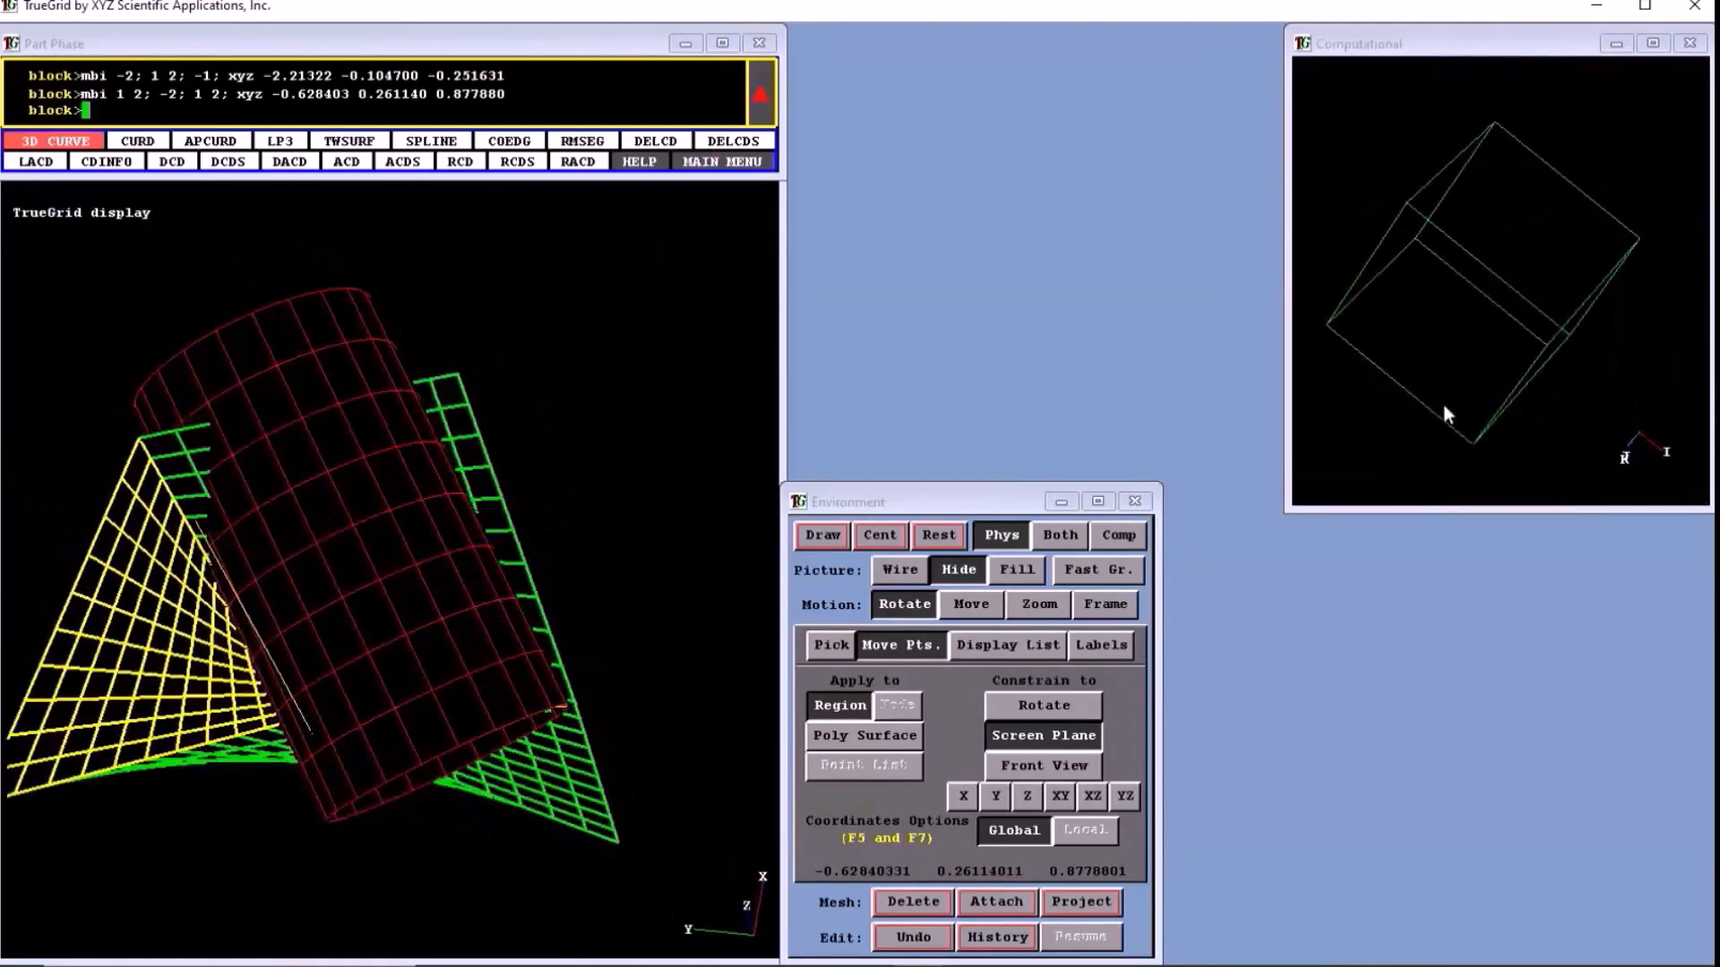
pyautogui.moveTo(1548, 264); pyautogui.dragTo(1487, 235, button='middle')
pyautogui.moveTo(1406, 140); pyautogui.dragTo(1622, 303)
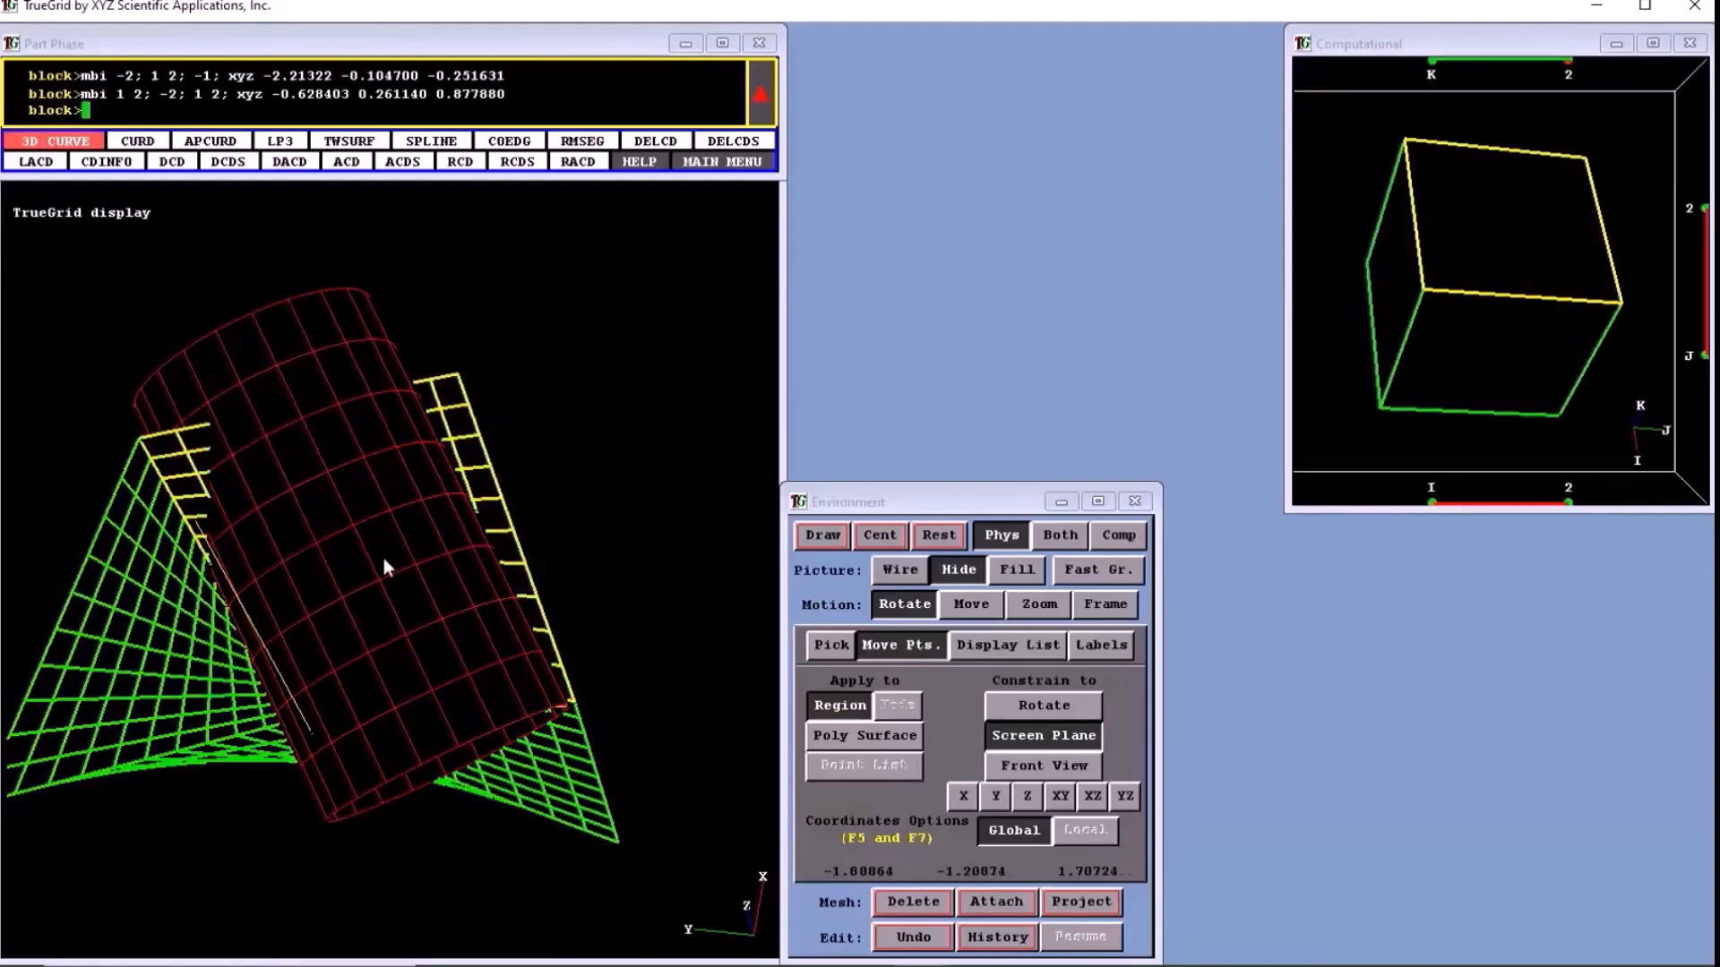
pyautogui.click(383, 557)
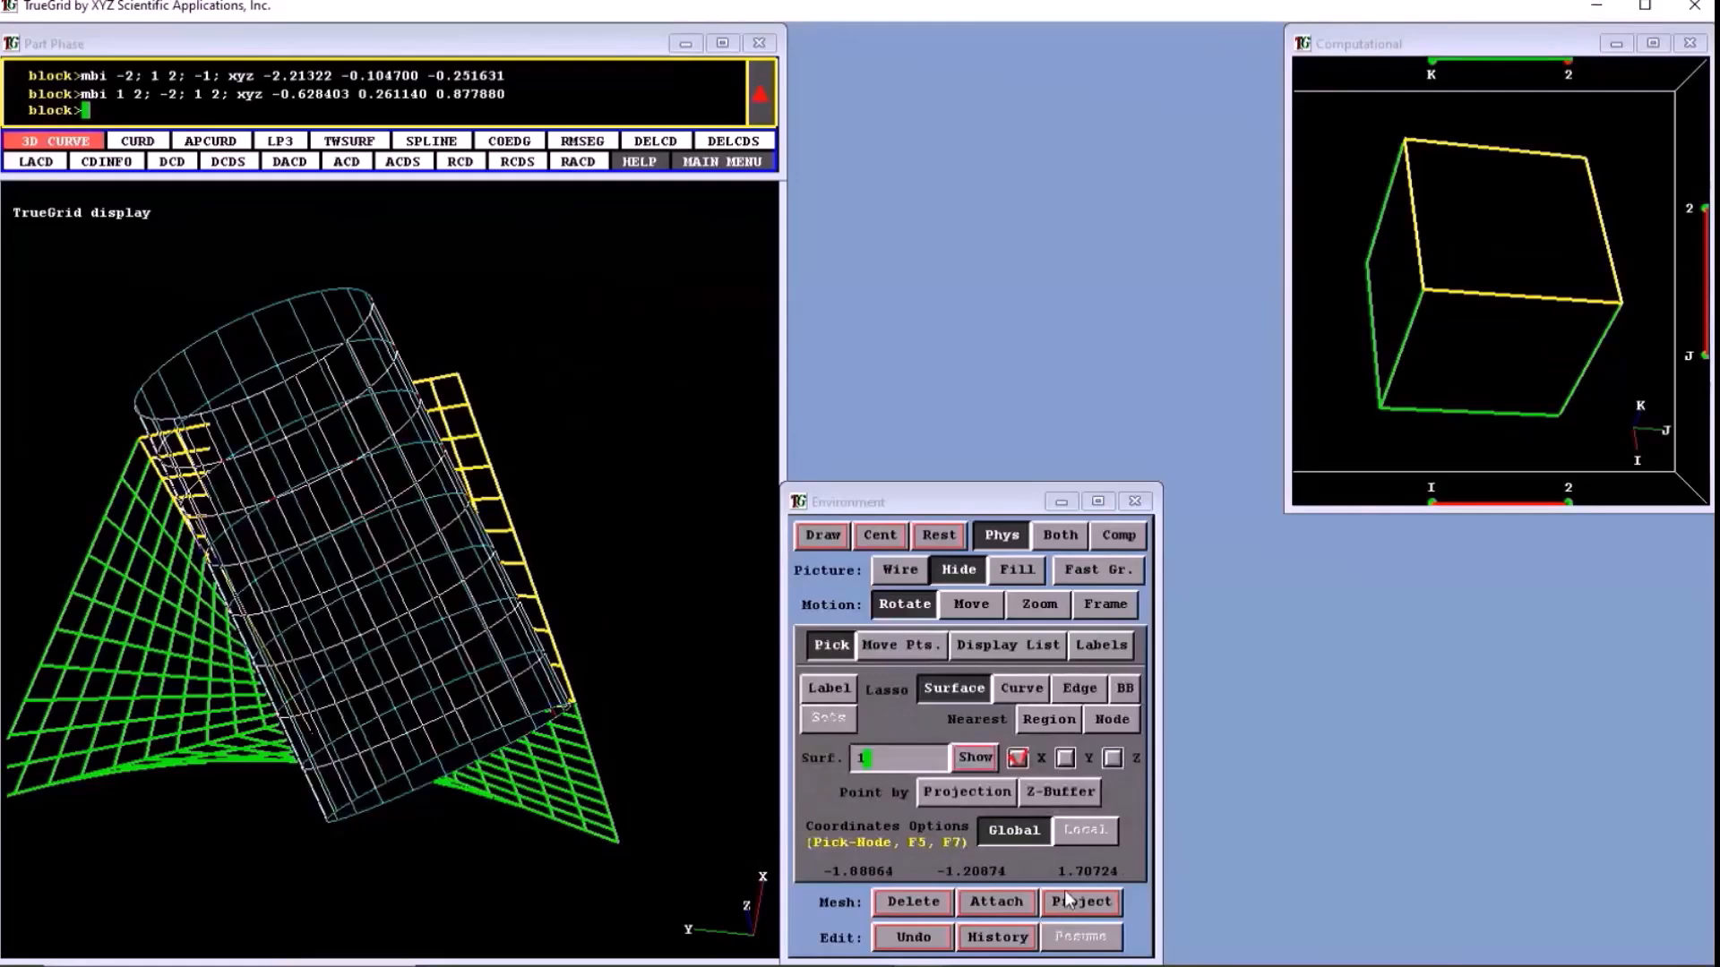
pyautogui.click(1066, 898)
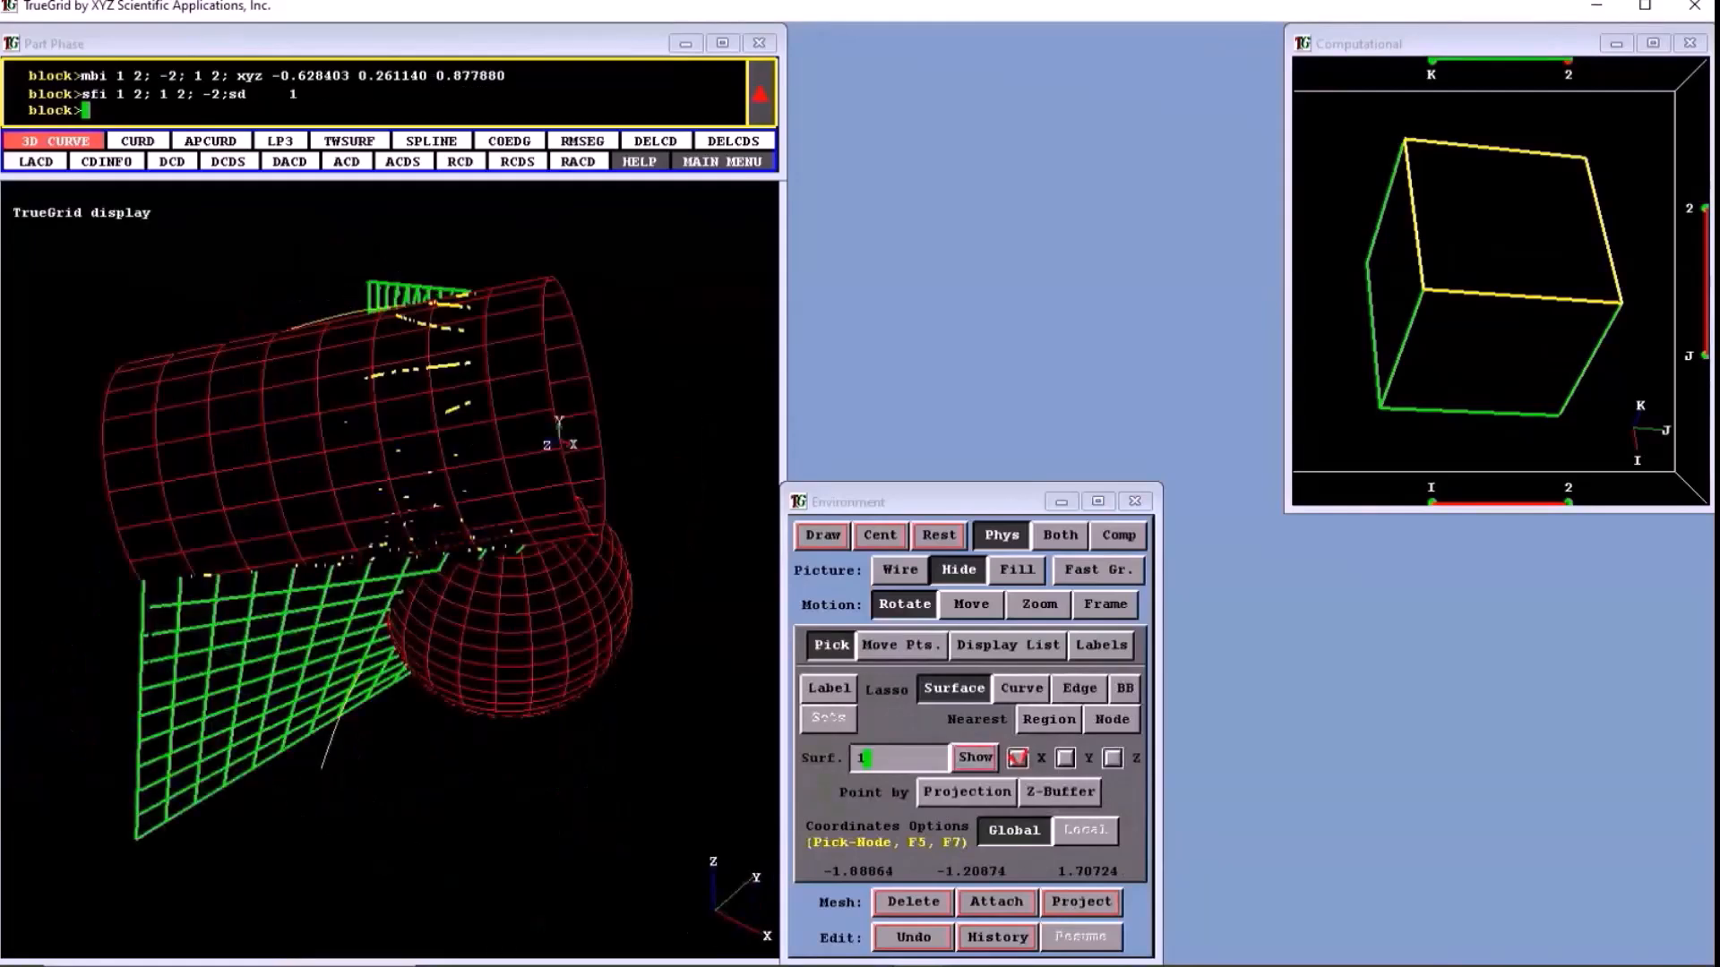
pyautogui.moveTo(559, 436); pyautogui.dragTo(494, 409, button='middle')
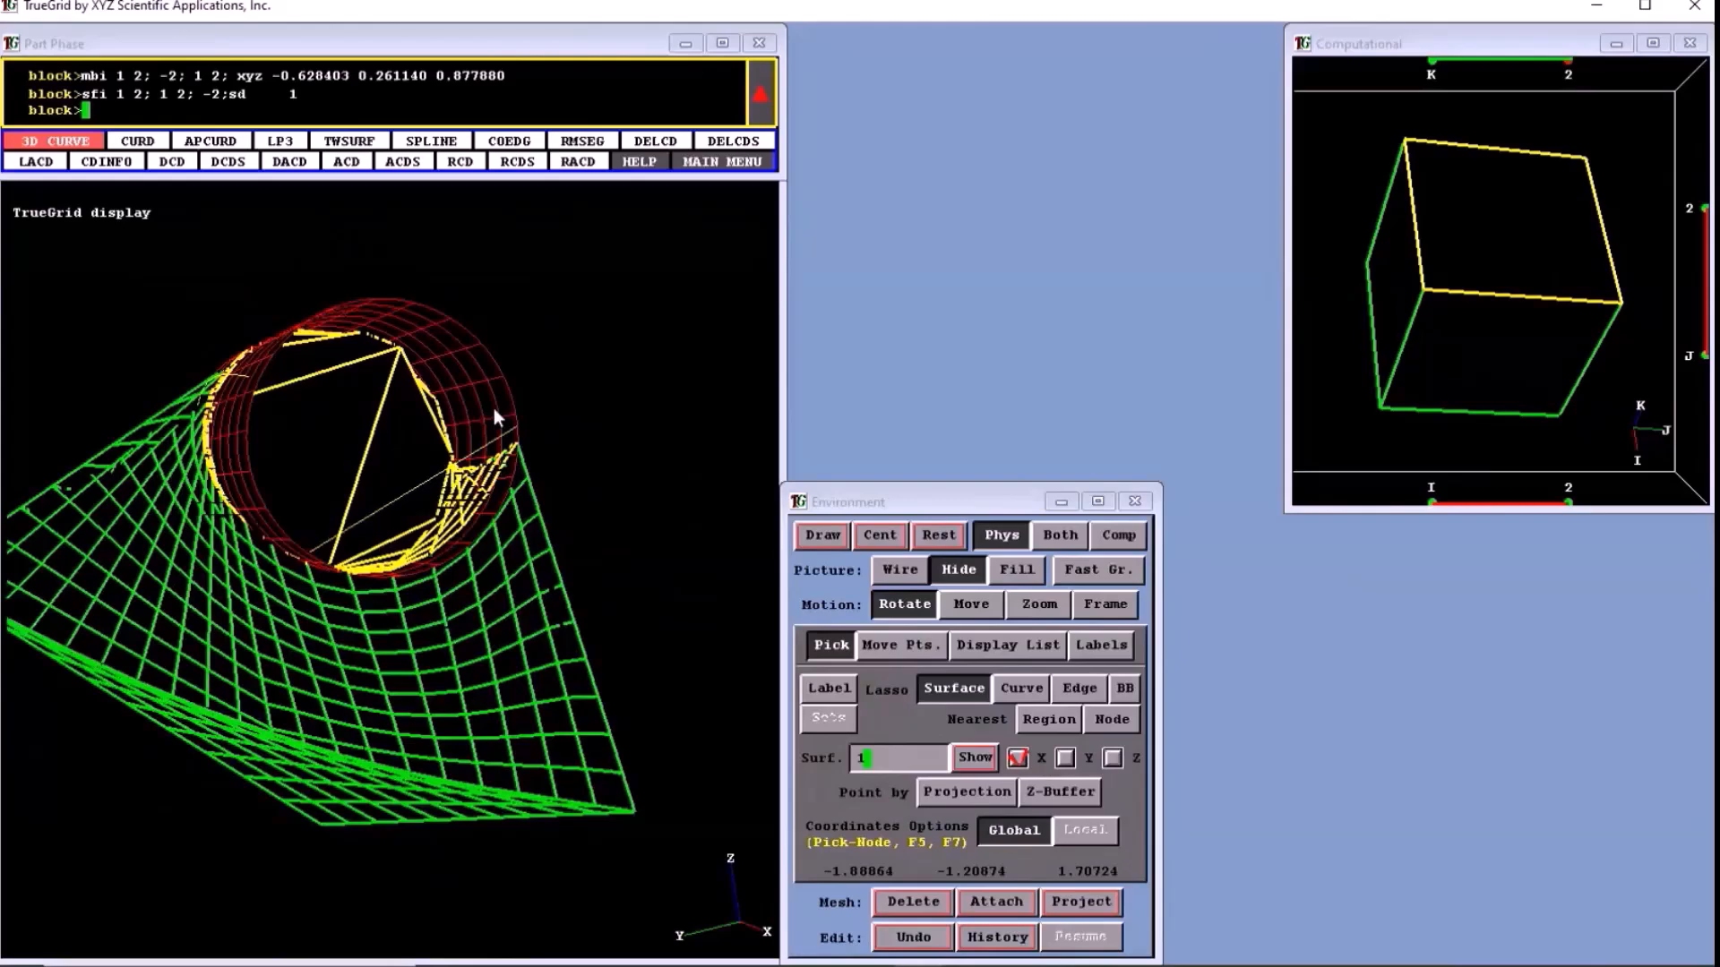
pyautogui.moveTo(493, 409); pyautogui.dragTo(778, 458, button='middle')
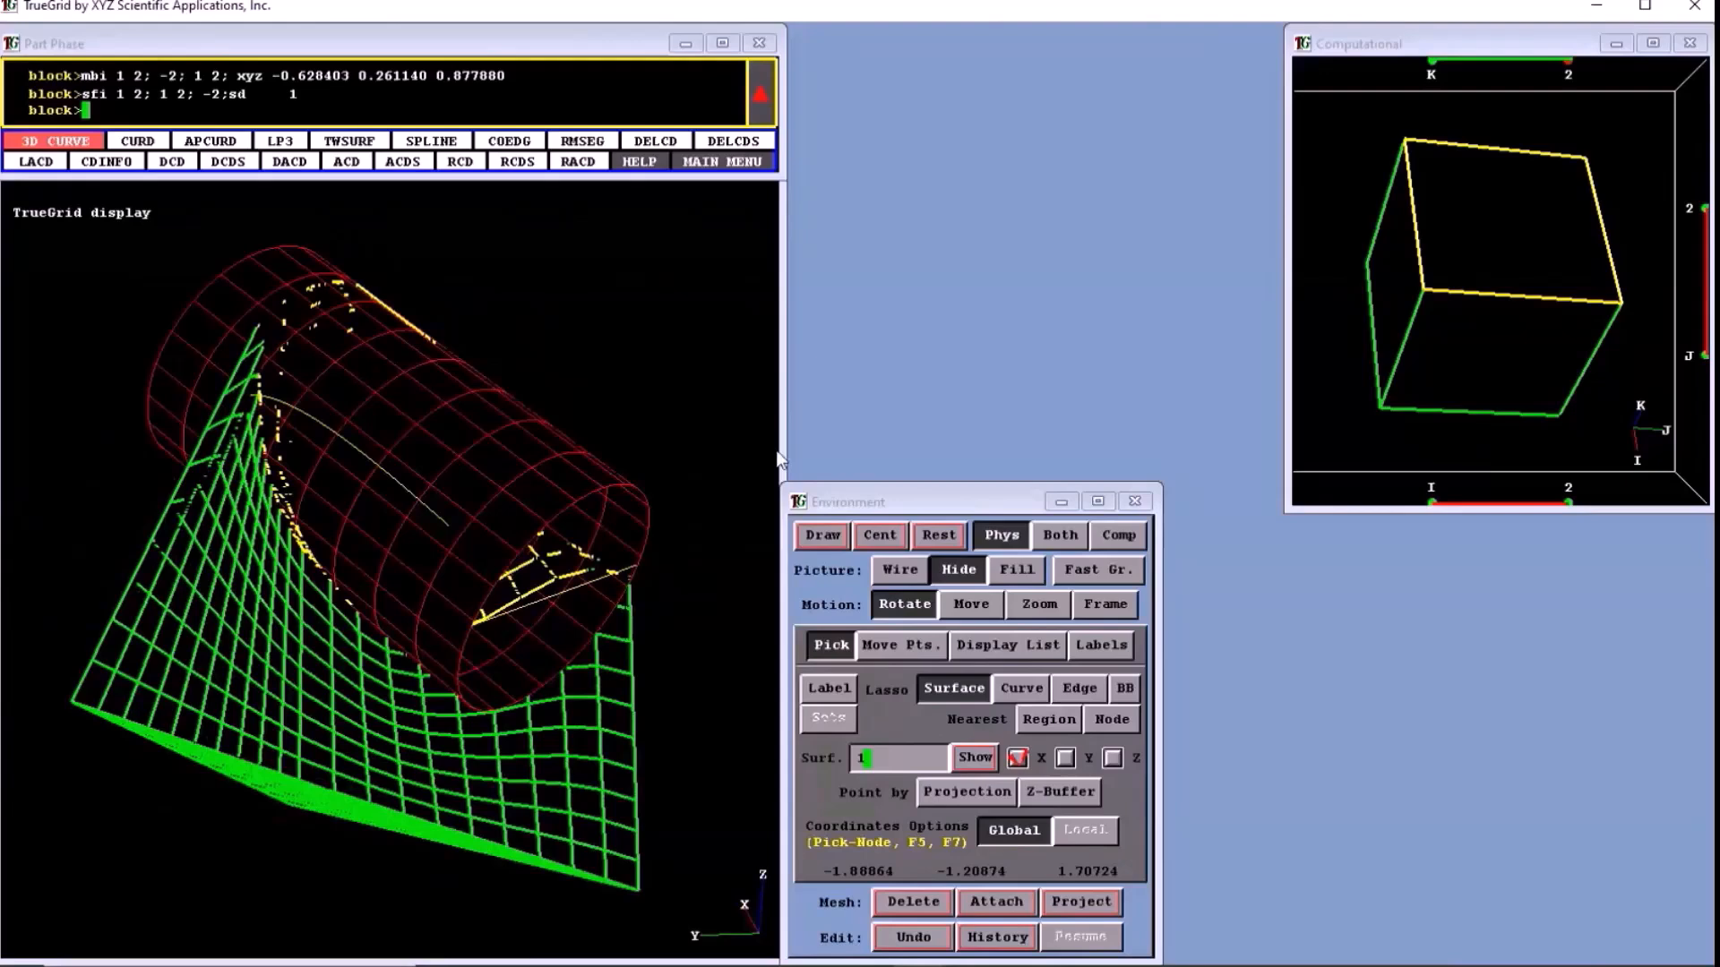
# - Limit the display to the selected region so only the block's projected k = 2 face is shown with the surfaces
pyautogui.click(1007, 645)
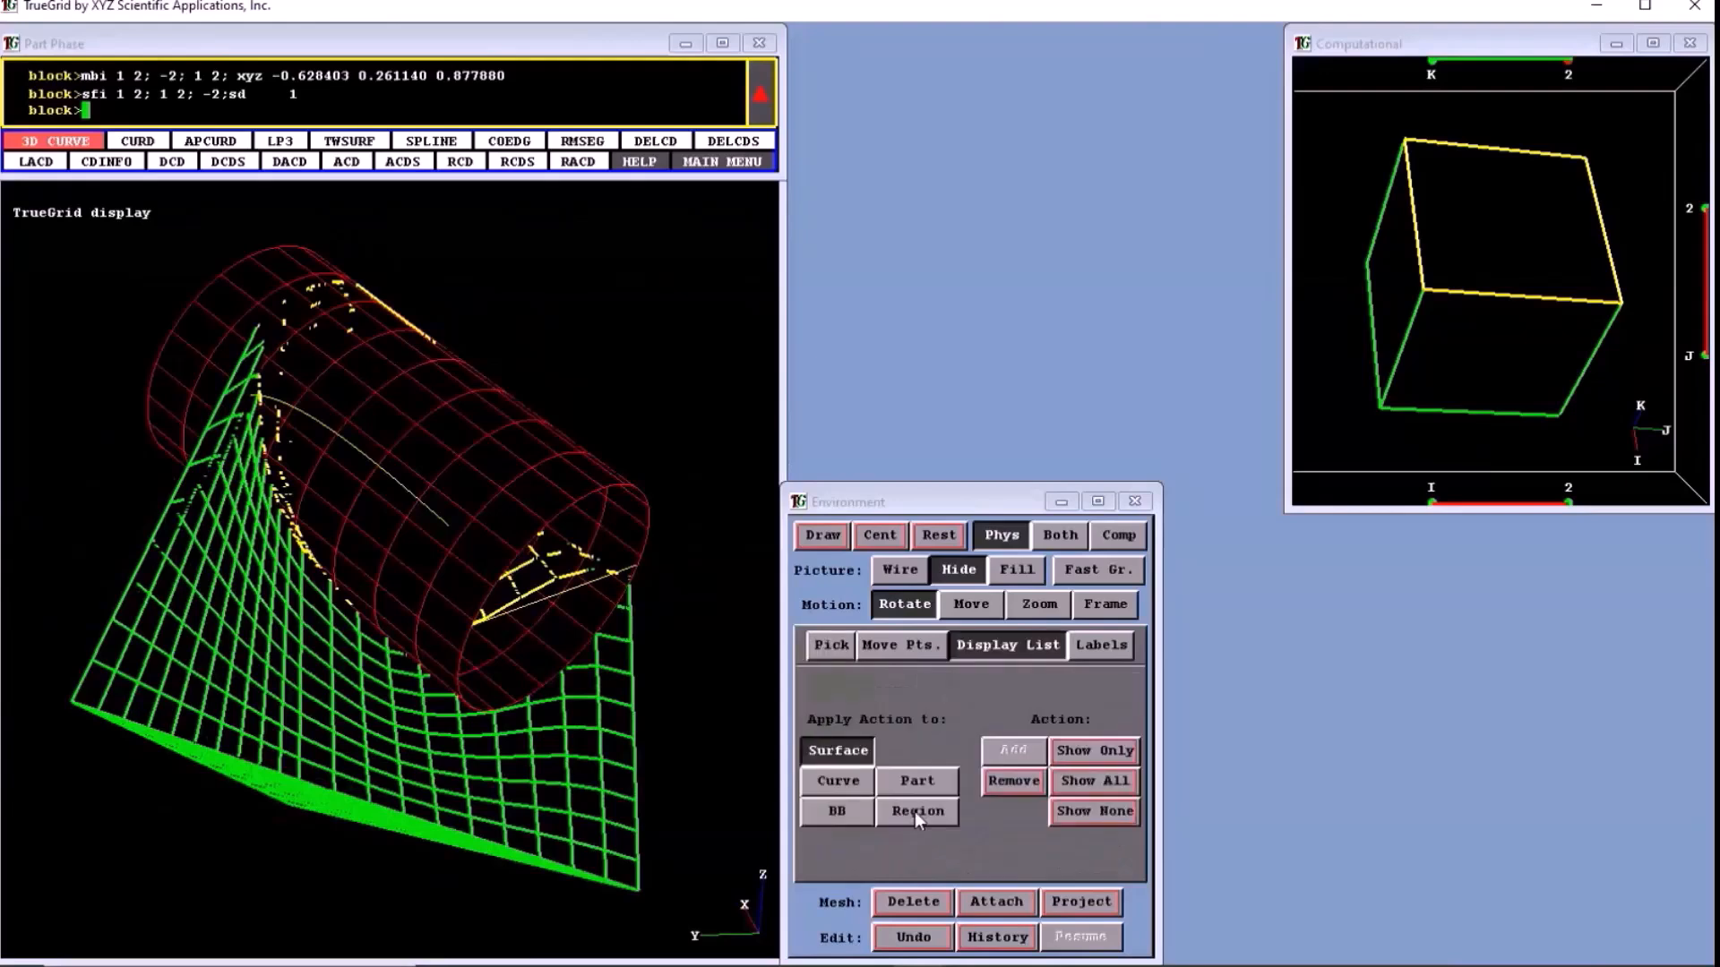
pyautogui.click(915, 812)
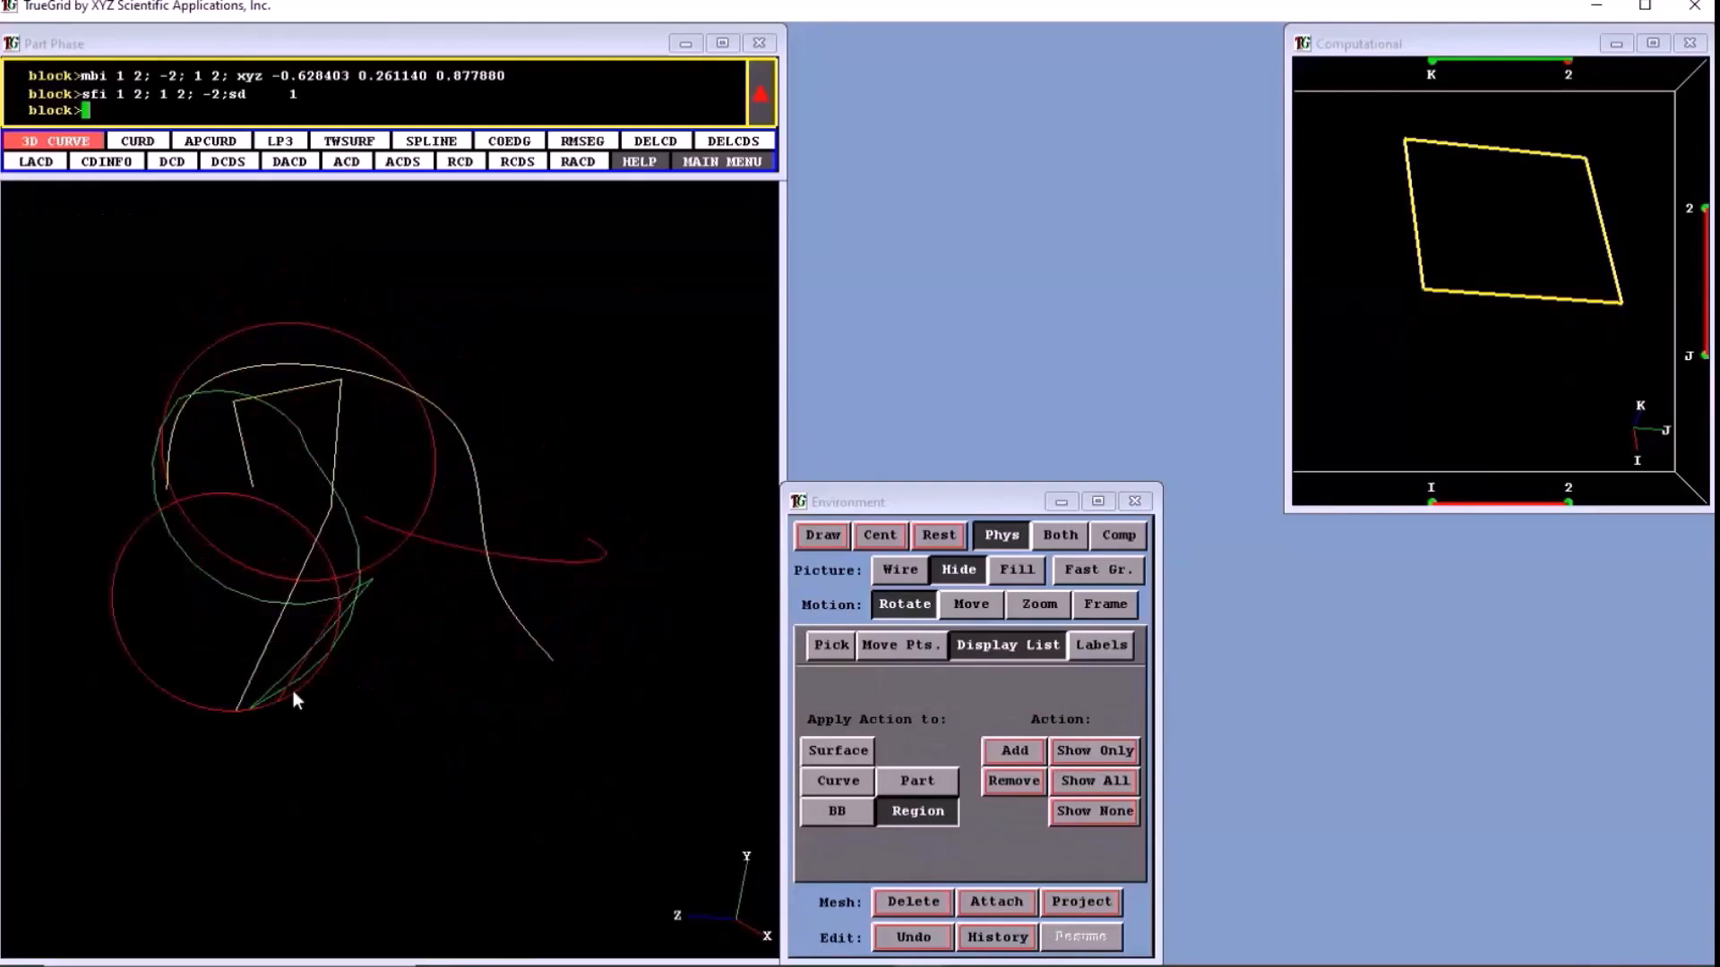
pyautogui.moveTo(293, 691); pyautogui.dragTo(296, 363, button='middle')
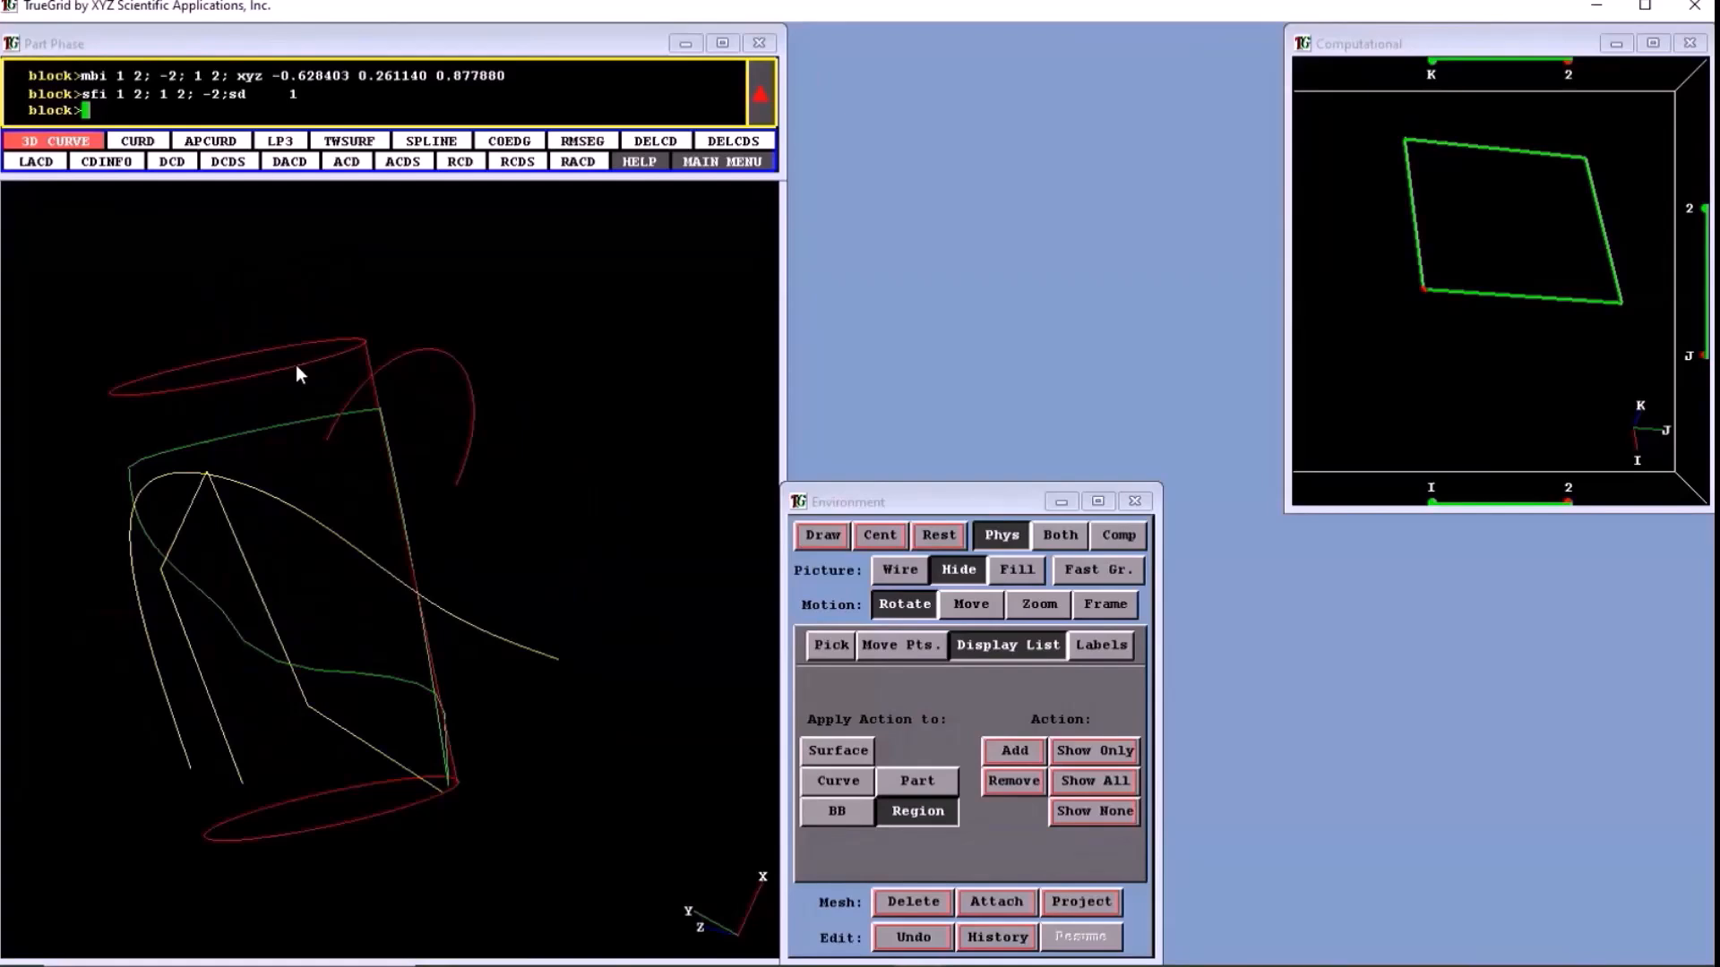
# - Move vertex 1 2 2 to about (-0.728, 1.115, 1.187) and vertex 2 2 2 to about (-0.622, 2.447, 2.276) in the Screen Plane
pyautogui.moveTo(296, 366); pyautogui.dragTo(764, 544, button='middle')
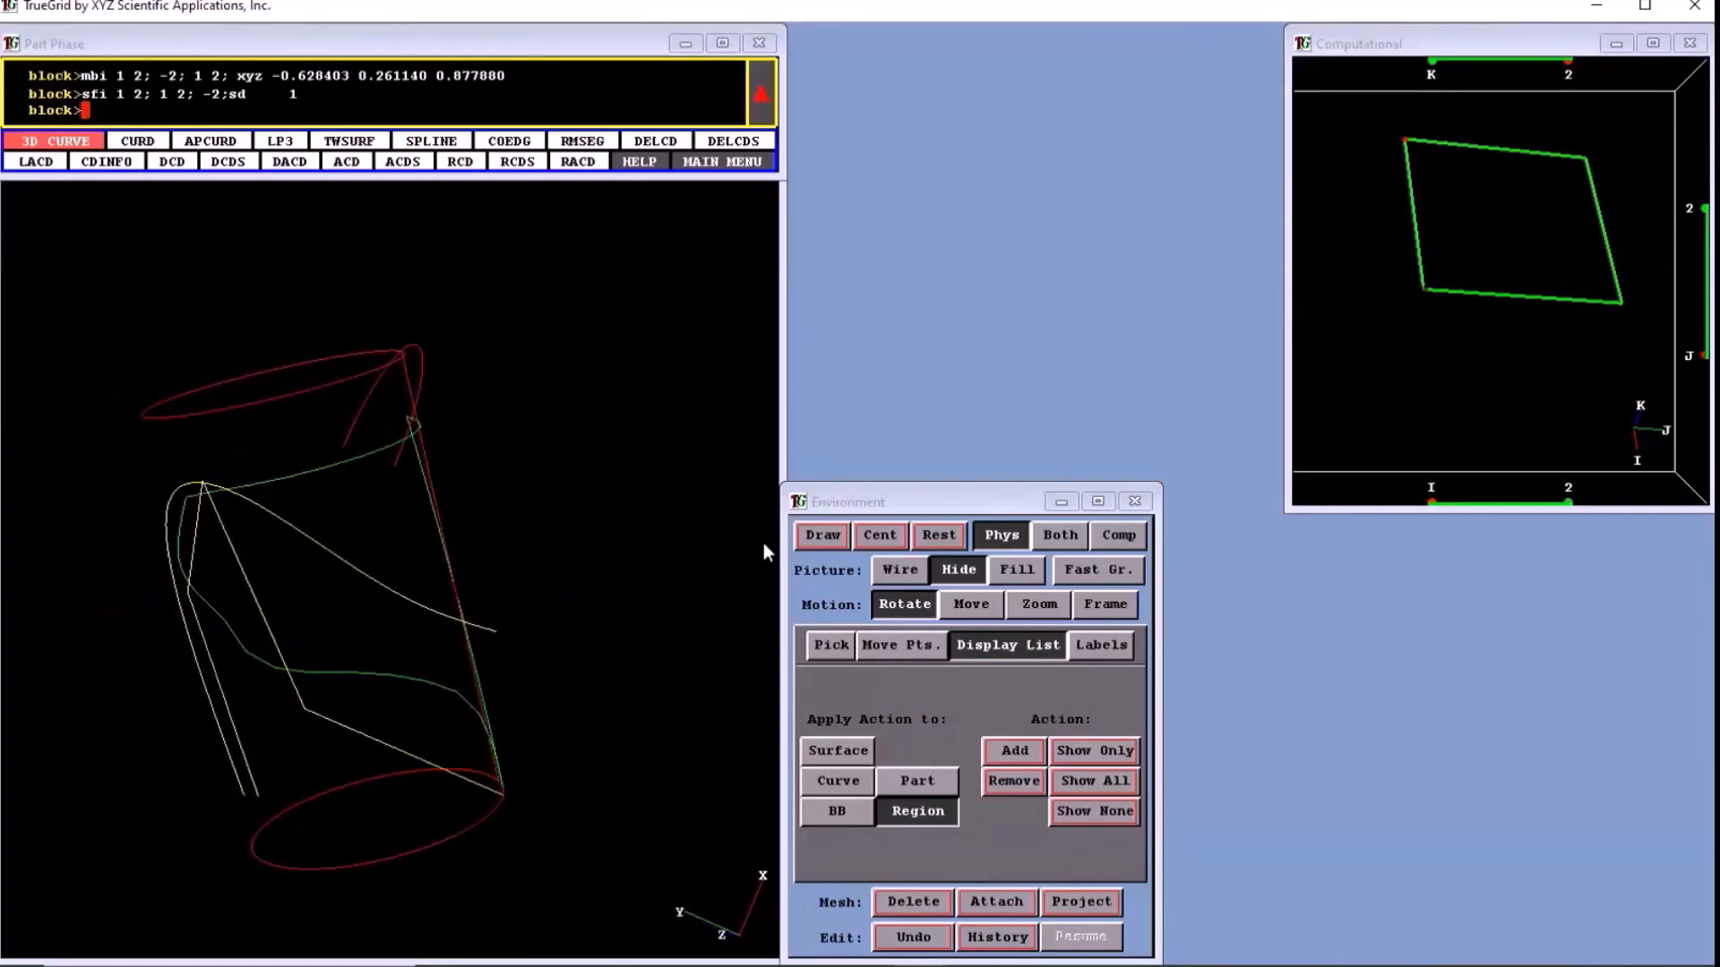
pyautogui.click(898, 645)
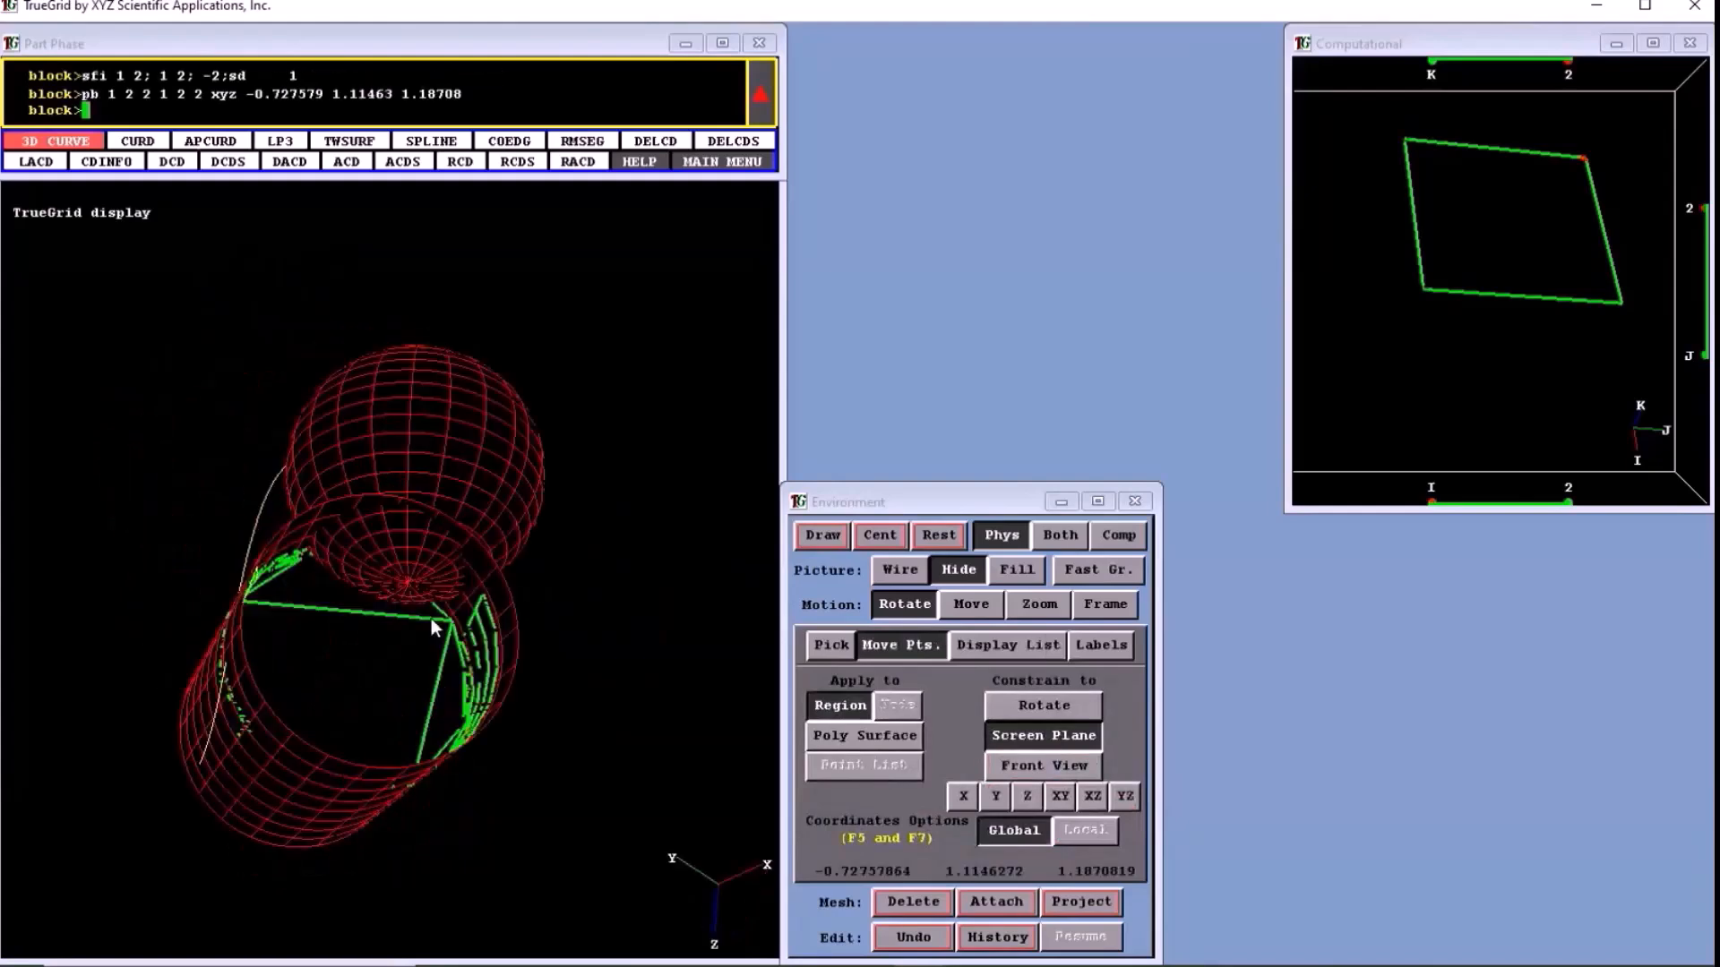
pyautogui.click(1619, 297)
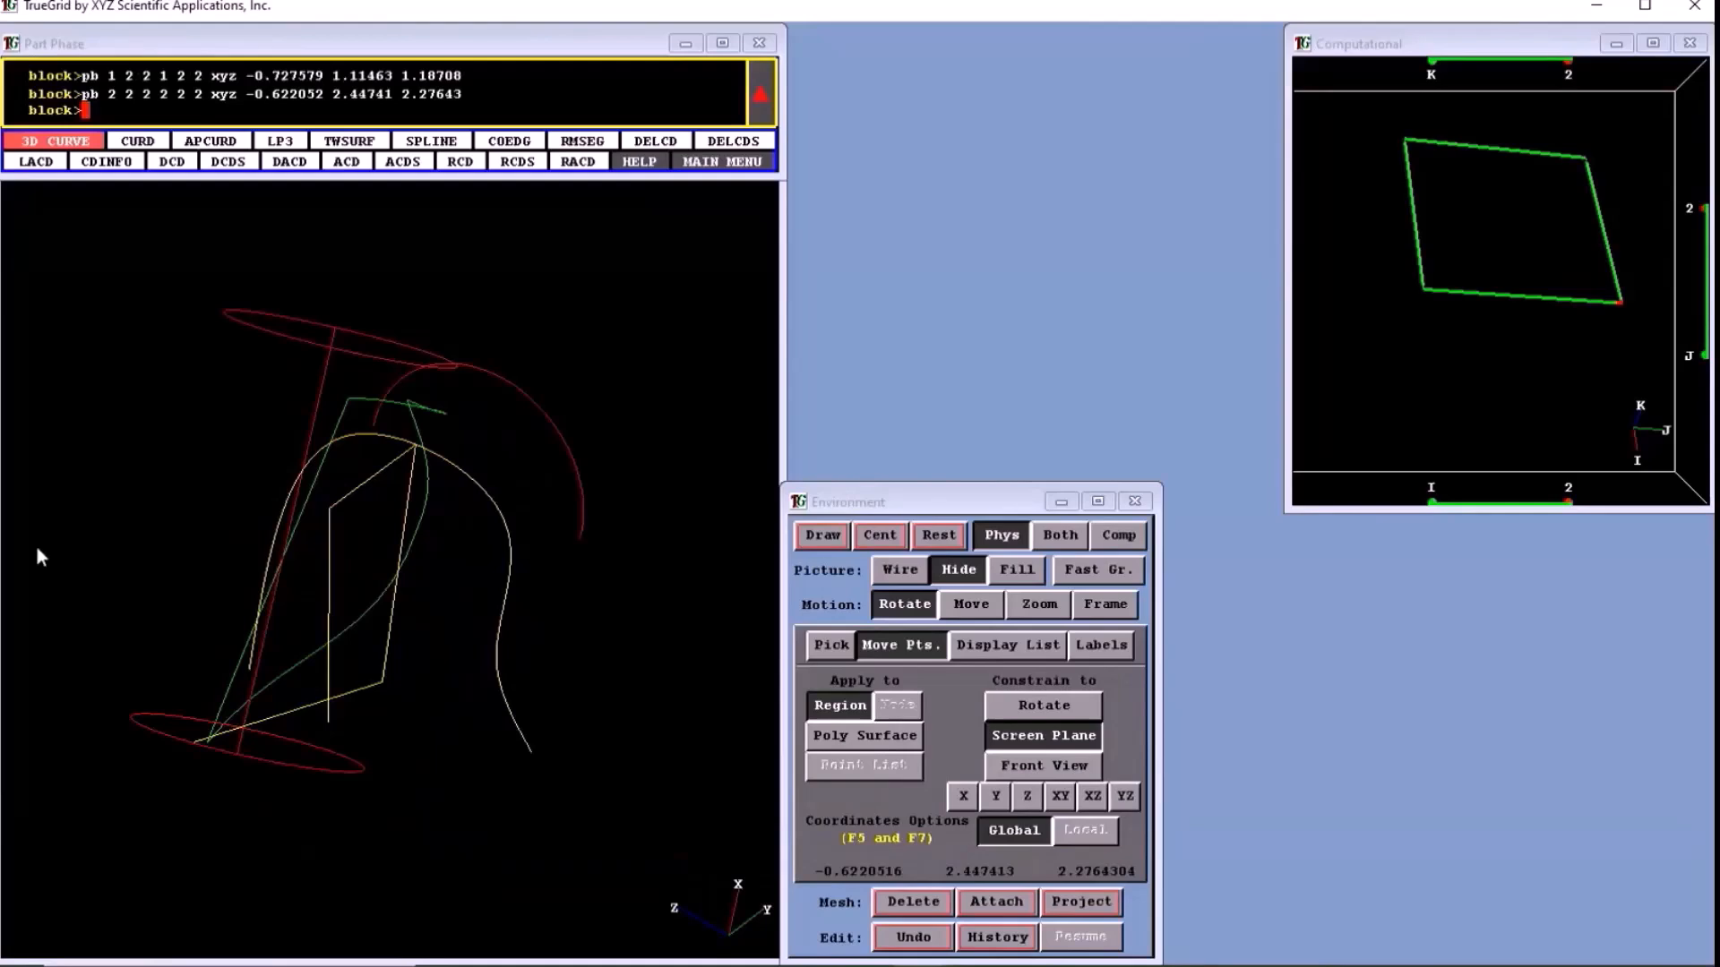
# - Examine from several angles how the k = 2 face lies on the cylinder surface after the vertex moves
pyautogui.moveTo(38, 550); pyautogui.dragTo(375, 505)
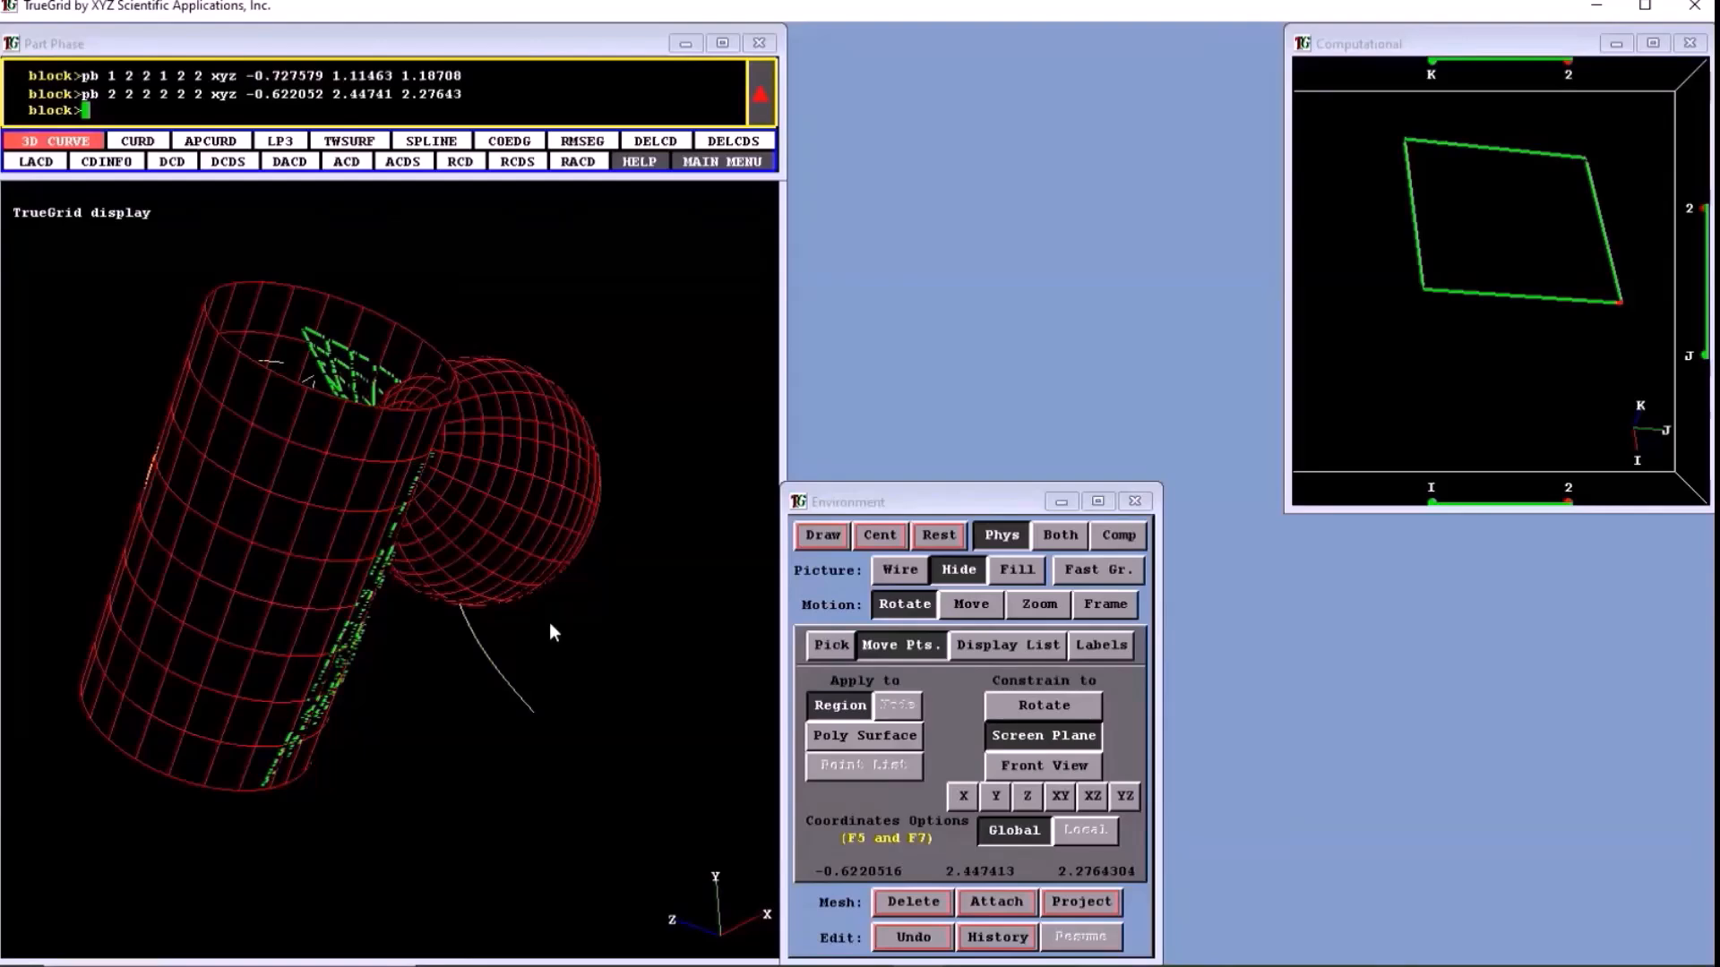
pyautogui.moveTo(552, 631); pyautogui.dragTo(481, 667)
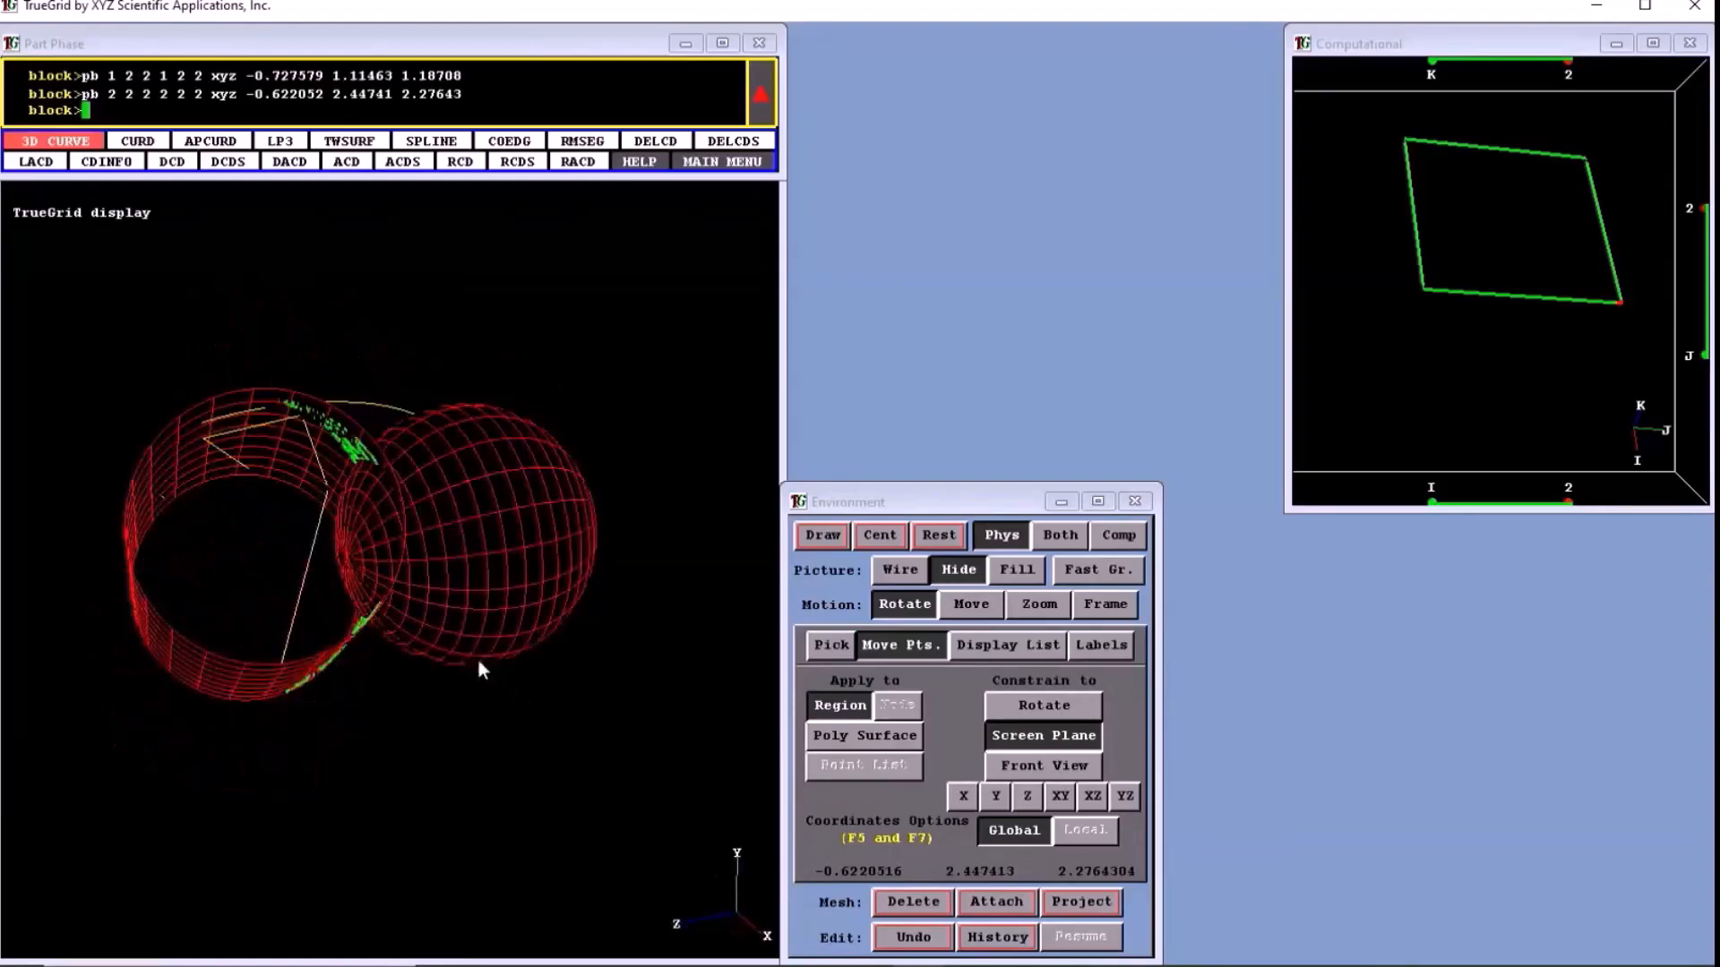
pyautogui.moveTo(565, 732); pyautogui.dragTo(566, 733, button='middle')
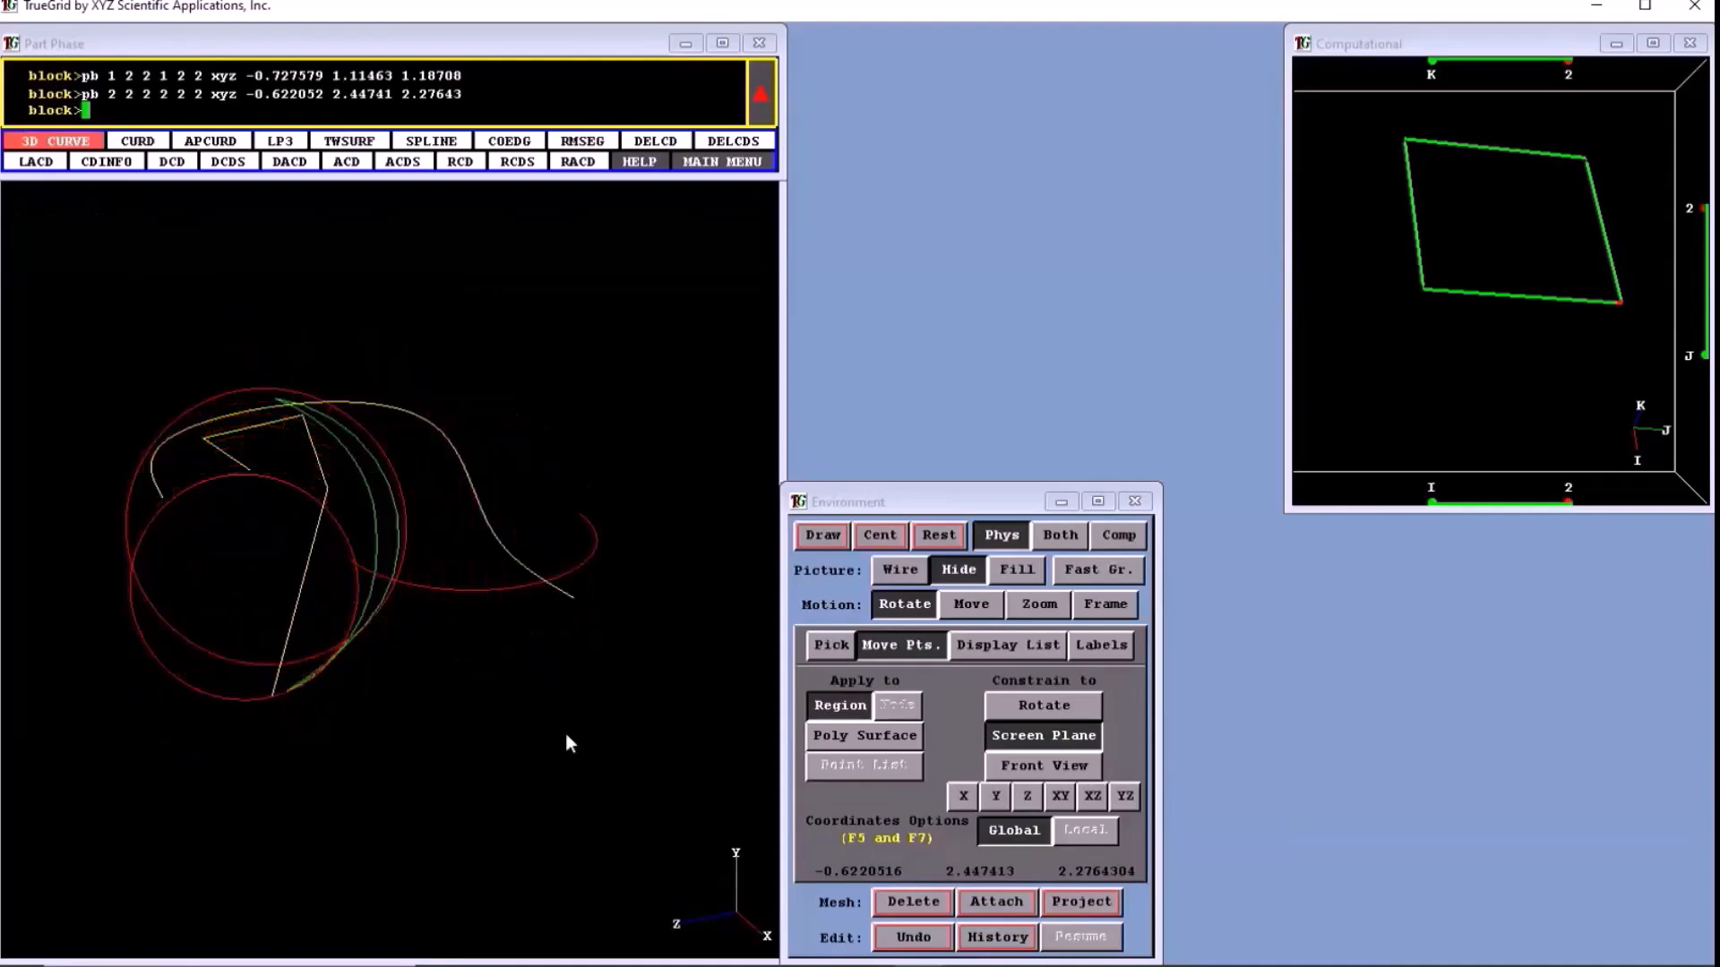
pyautogui.moveTo(566, 734); pyautogui.dragTo(373, 600)
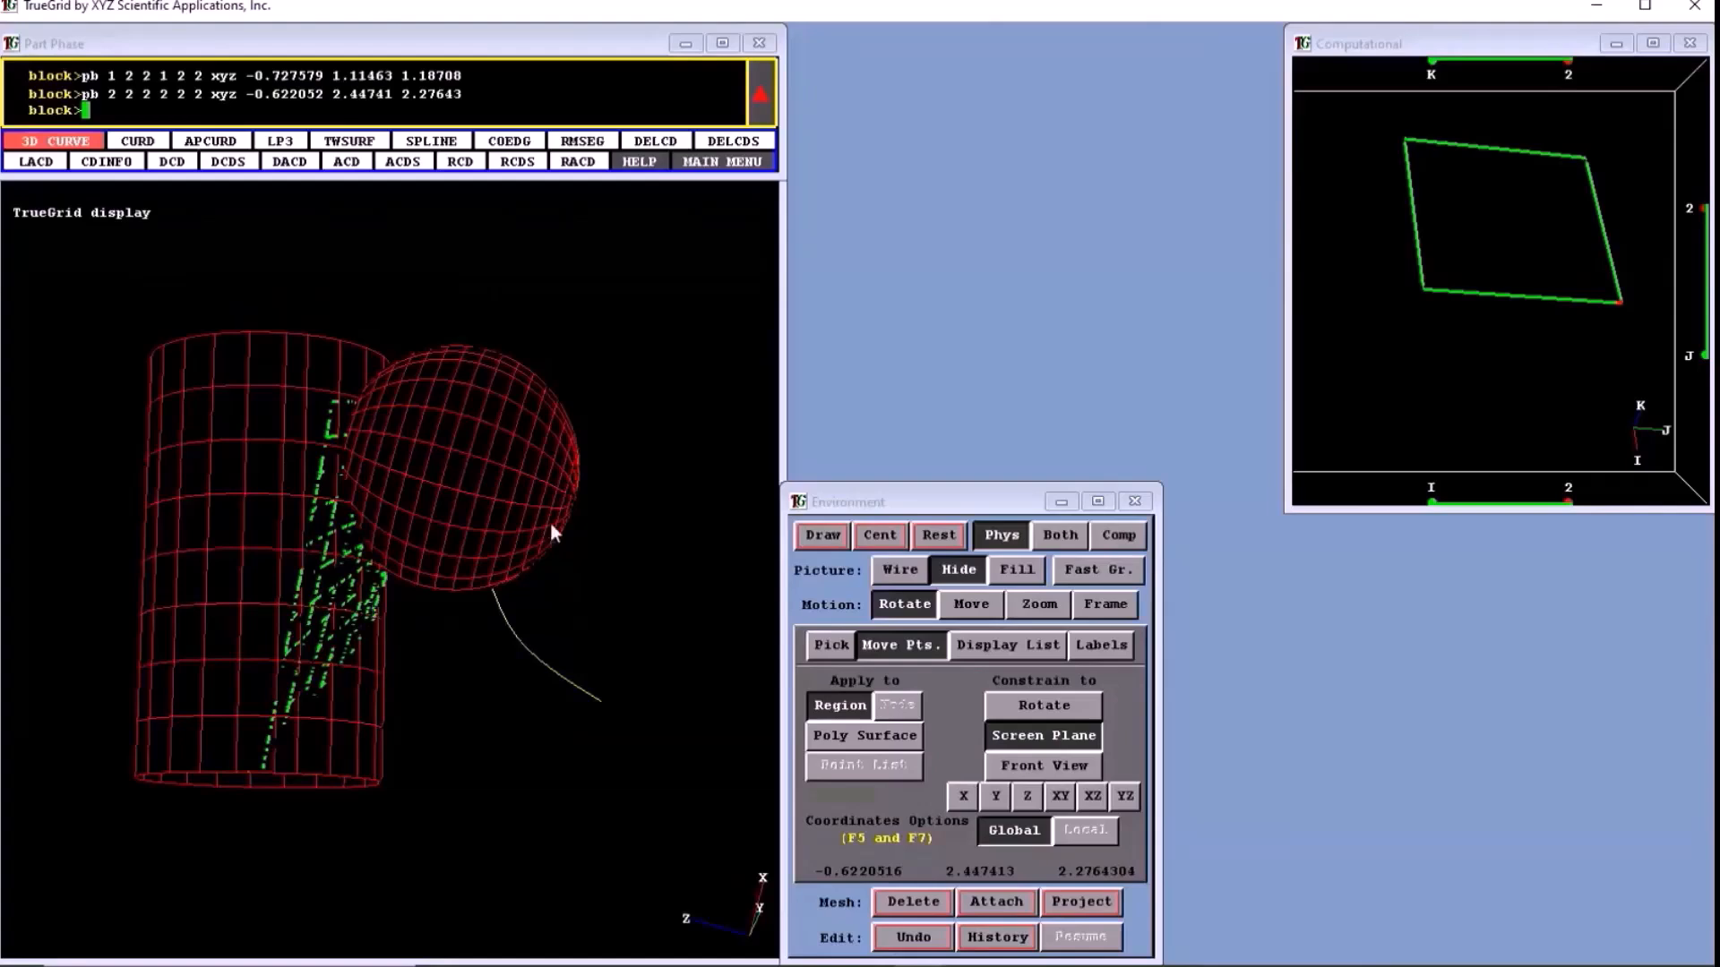
pyautogui.moveTo(552, 527); pyautogui.dragTo(467, 600)
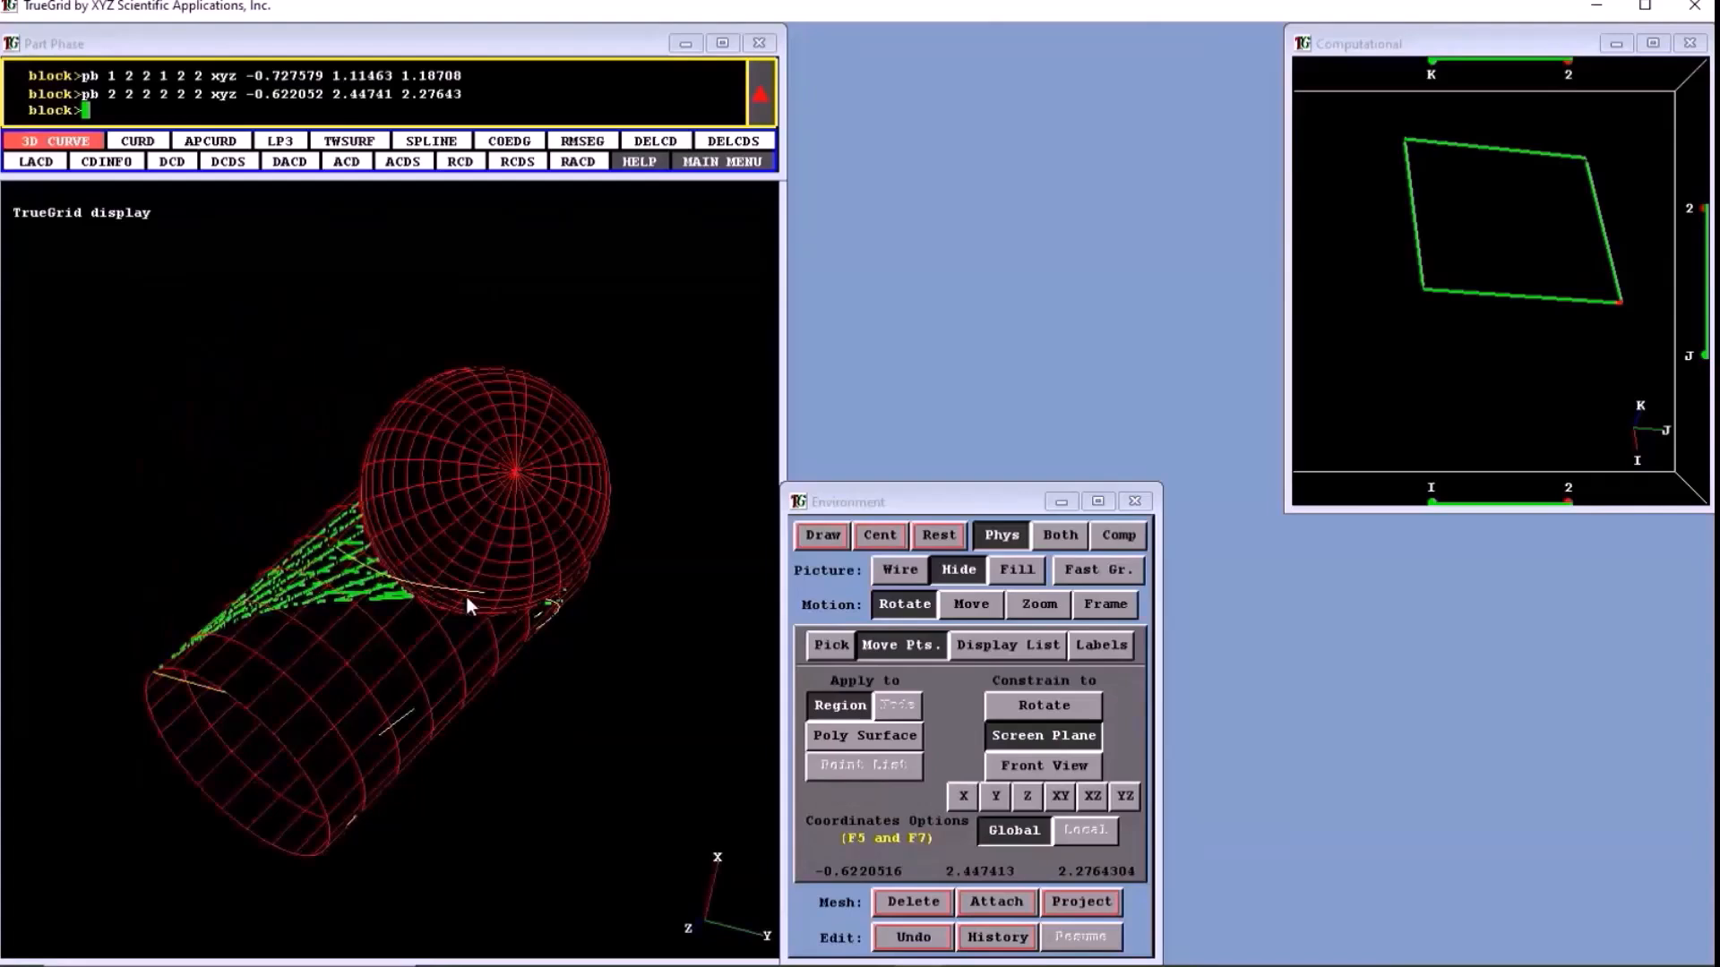
pyautogui.moveTo(466, 597); pyautogui.dragTo(512, 593)
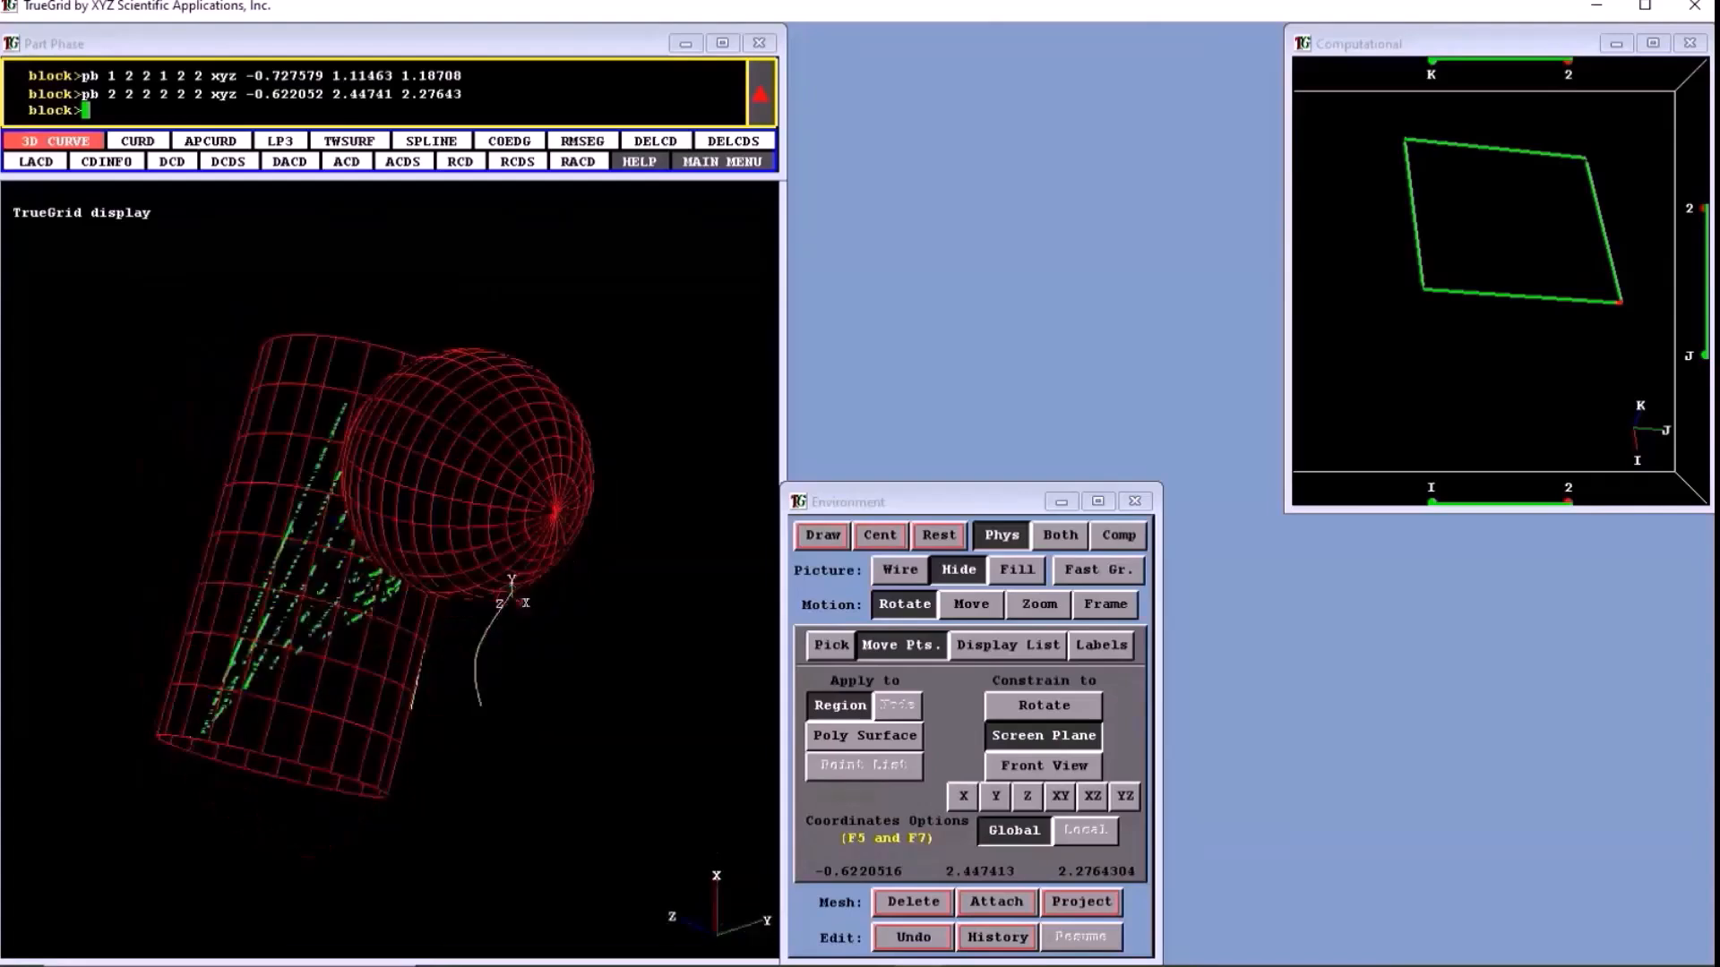
pyautogui.moveTo(511, 593); pyautogui.dragTo(475, 757, button='middle')
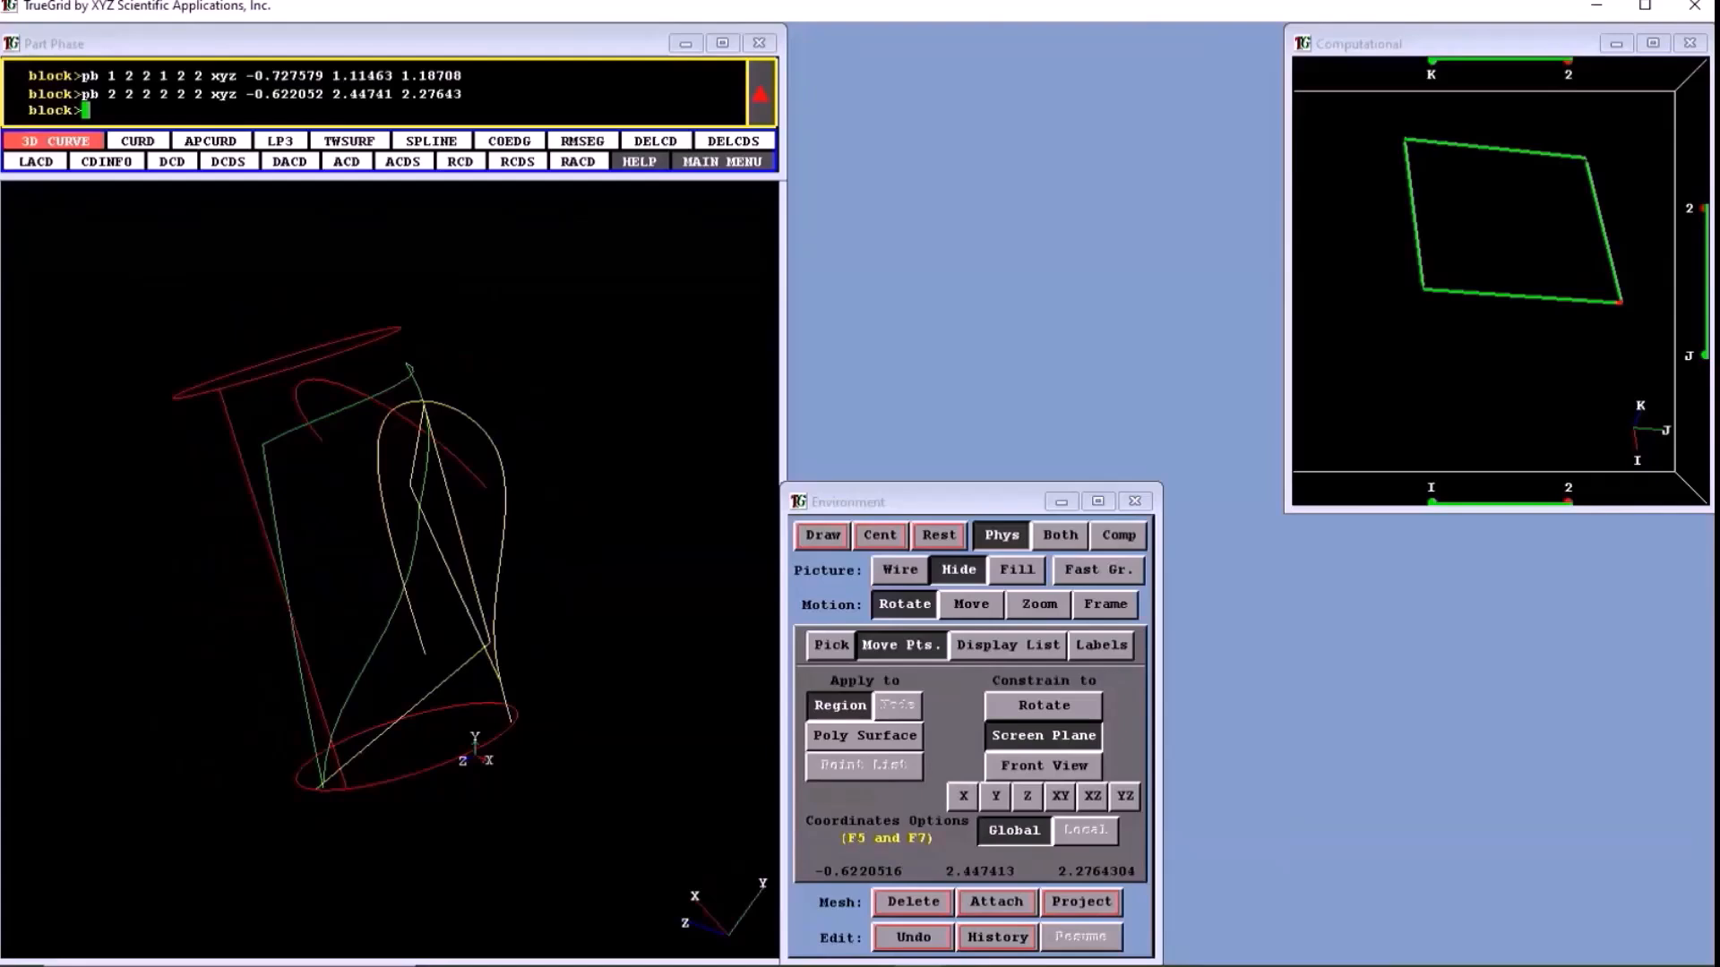
pyautogui.moveTo(475, 757); pyautogui.dragTo(170, 867, button='middle')
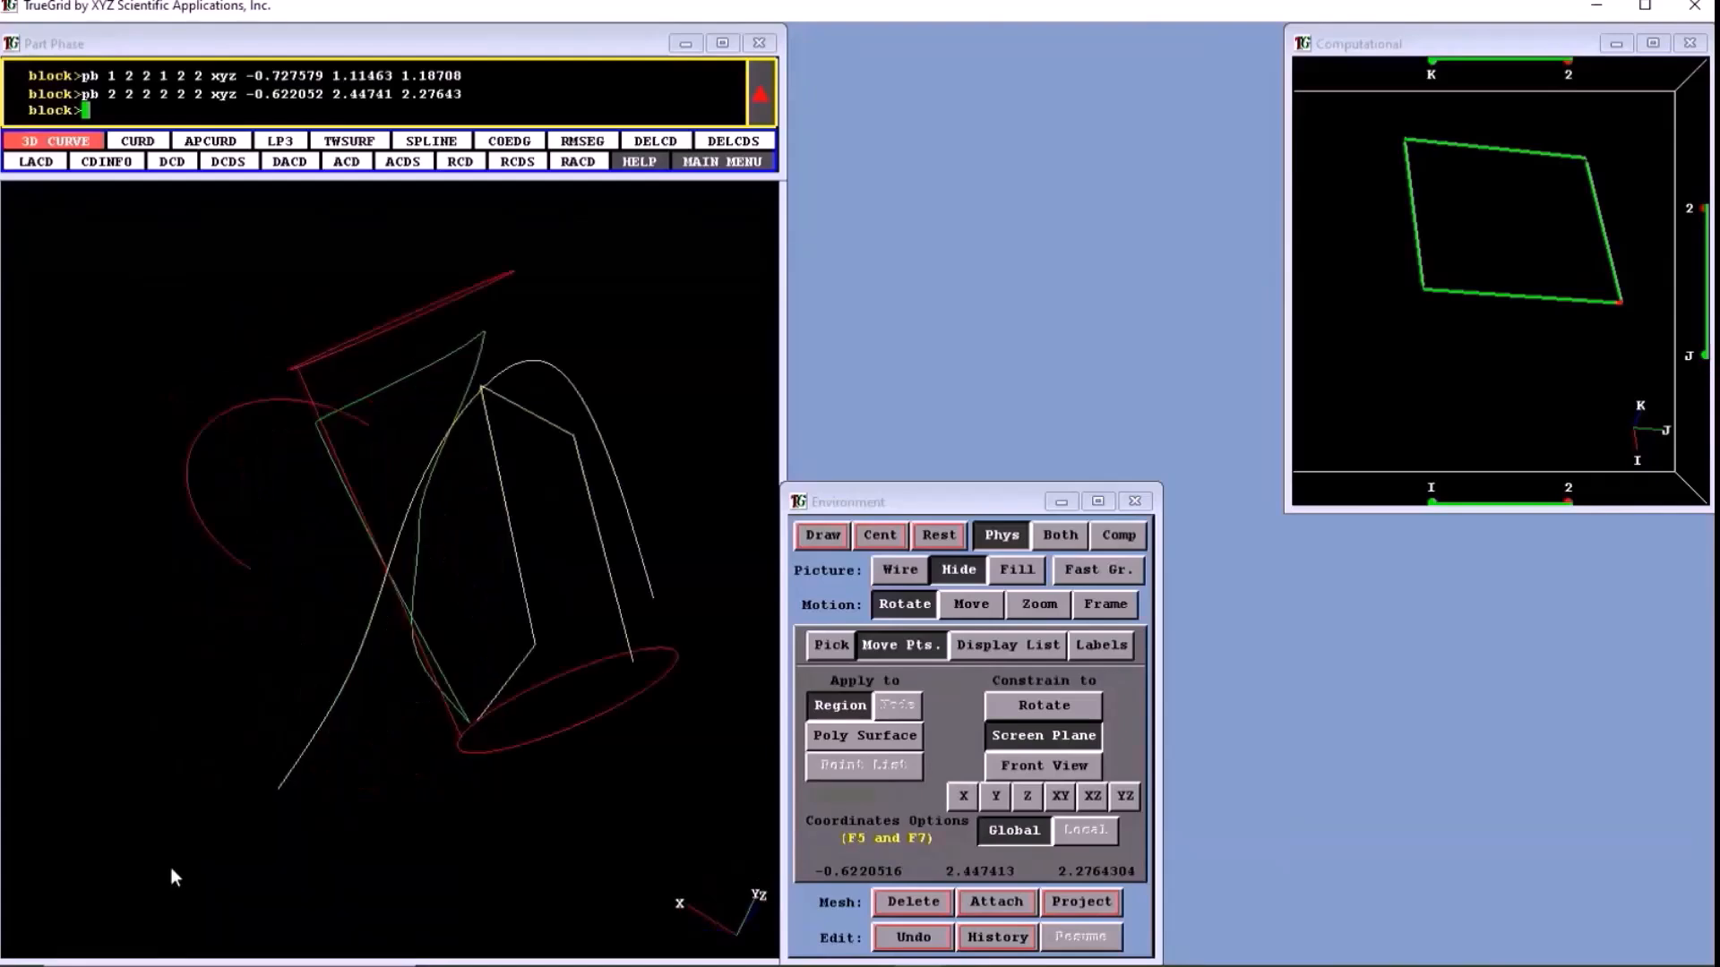